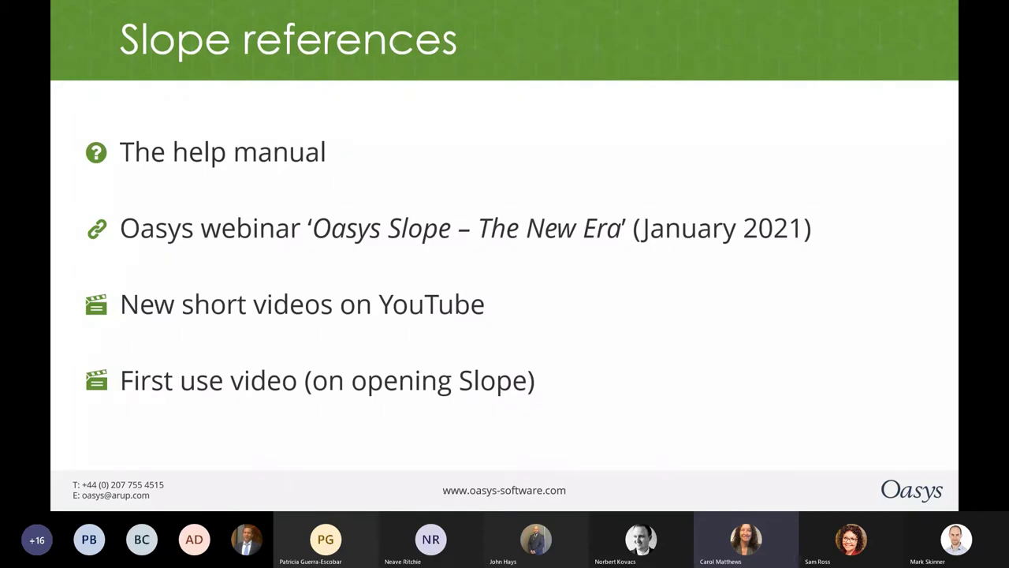
{"action": "key", "text": "alt+Tab"}
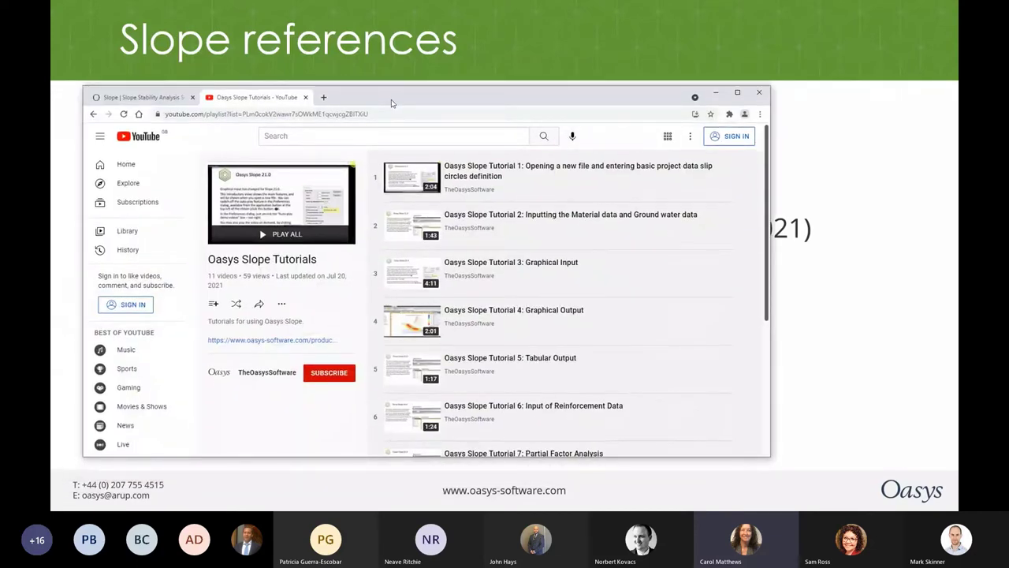
{"action": "key", "text": "alt+Tab"}
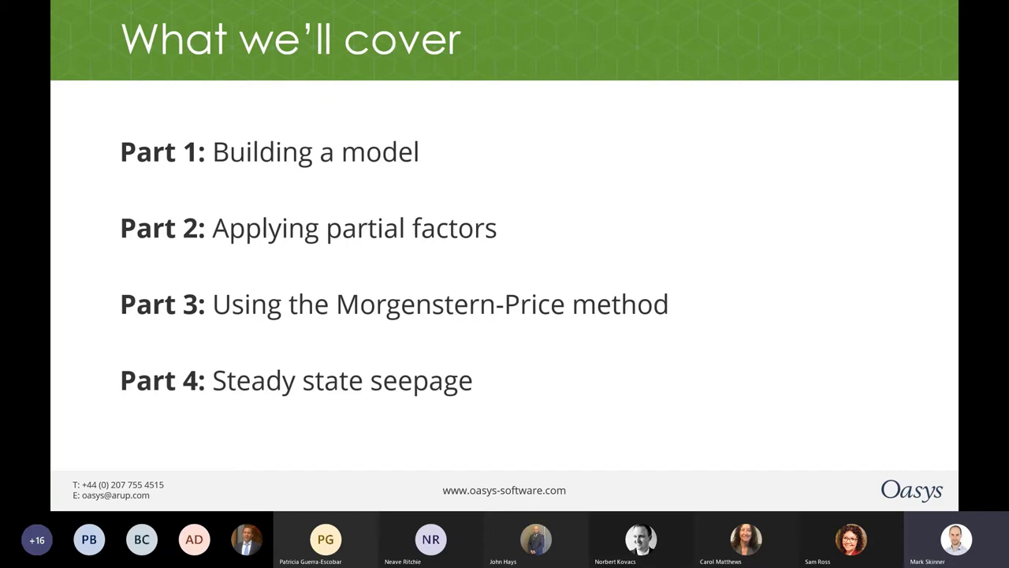
{"action": "left_click_drag", "start_coordinate": [0, 73], "coordinate": [447, 70]}
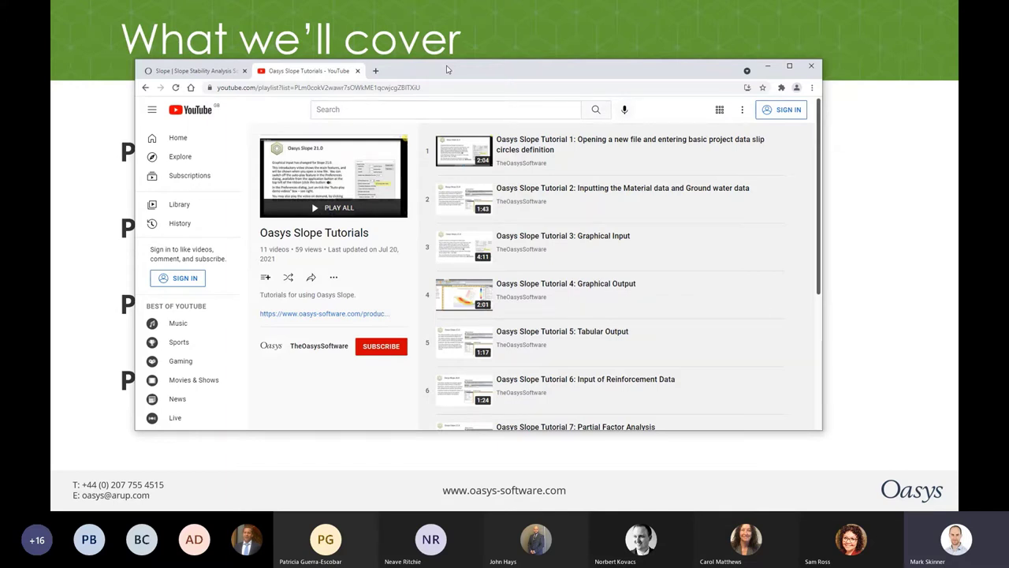
{"action": "key", "text": "alt+Tab"}
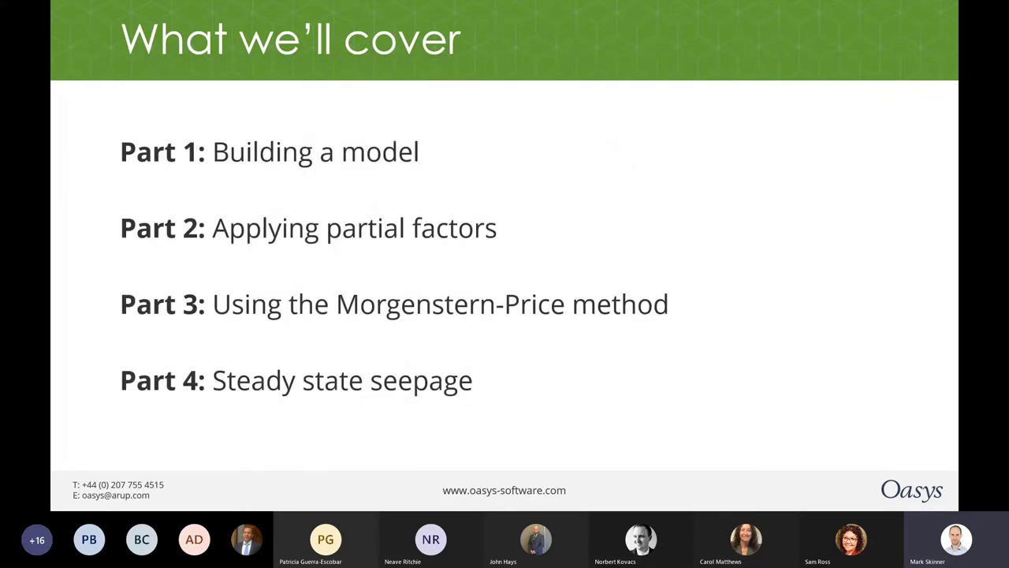
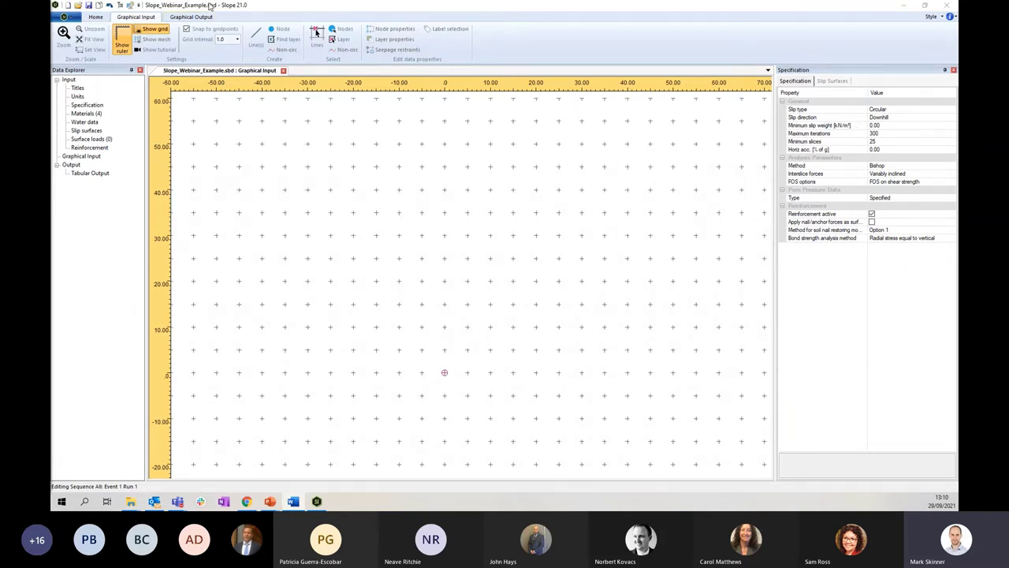
Step: Review the available input commands, the project's job titles and its unit settings
{"action": "left_click", "coordinate": [96, 17]}
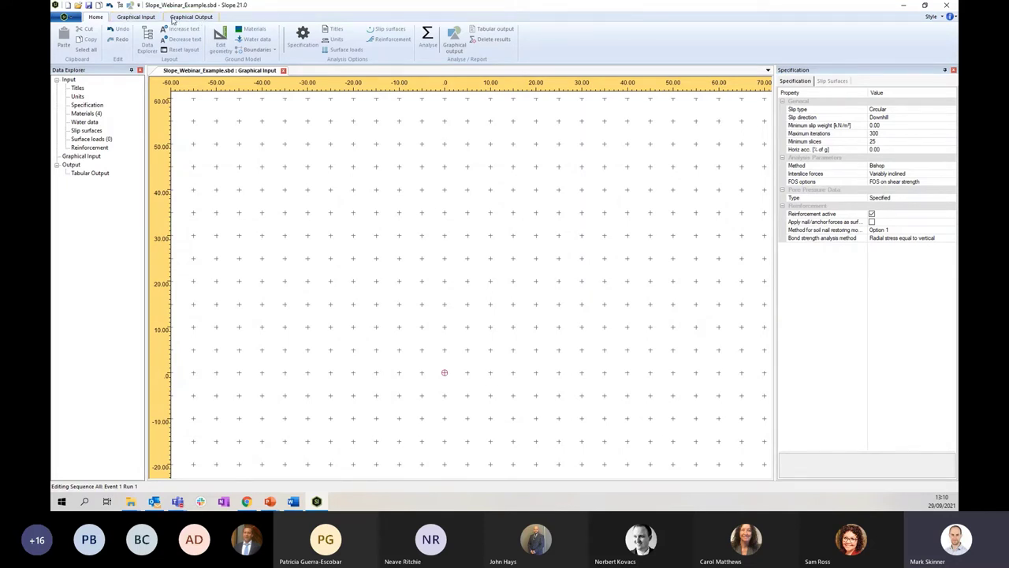
{"action": "left_click", "coordinate": [137, 17]}
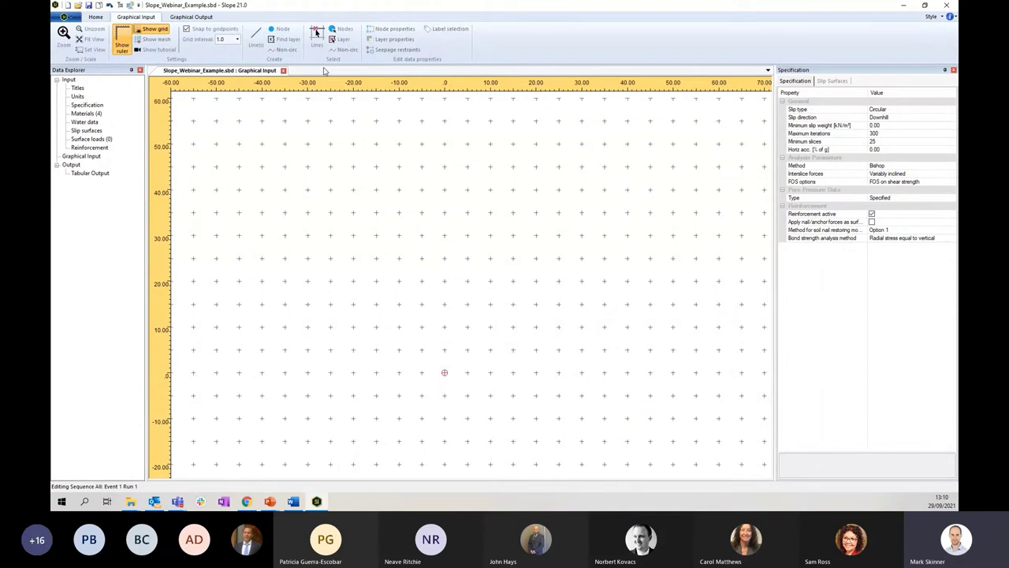
{"action": "double_click", "coordinate": [78, 88]}
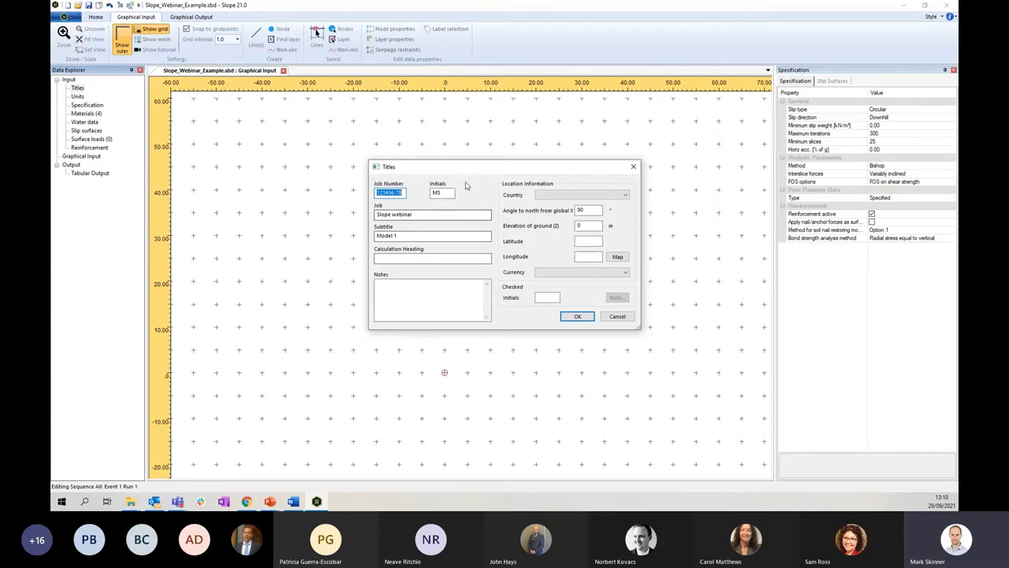
{"action": "left_click", "coordinate": [578, 317]}
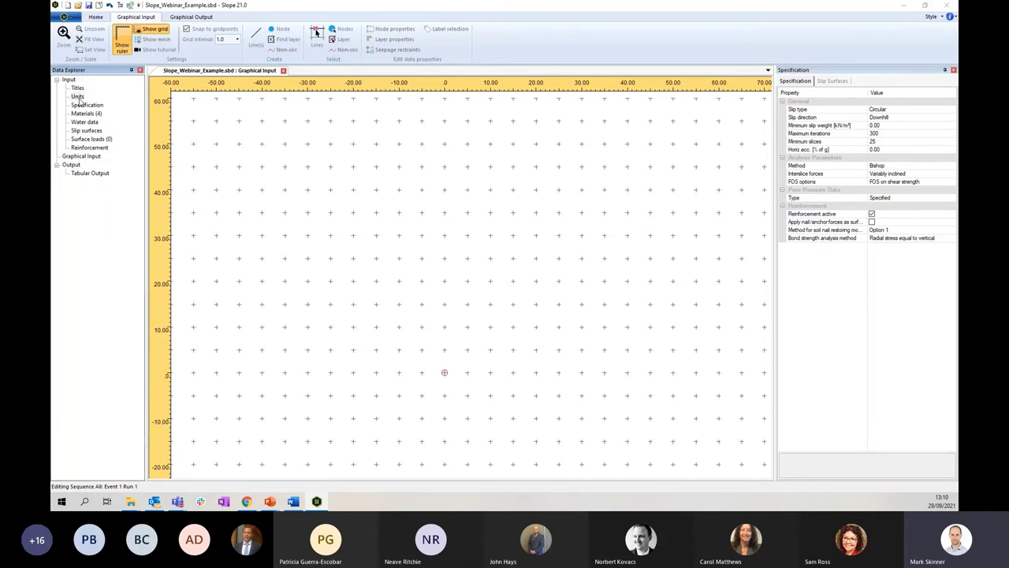
{"action": "double_click", "coordinate": [77, 97]}
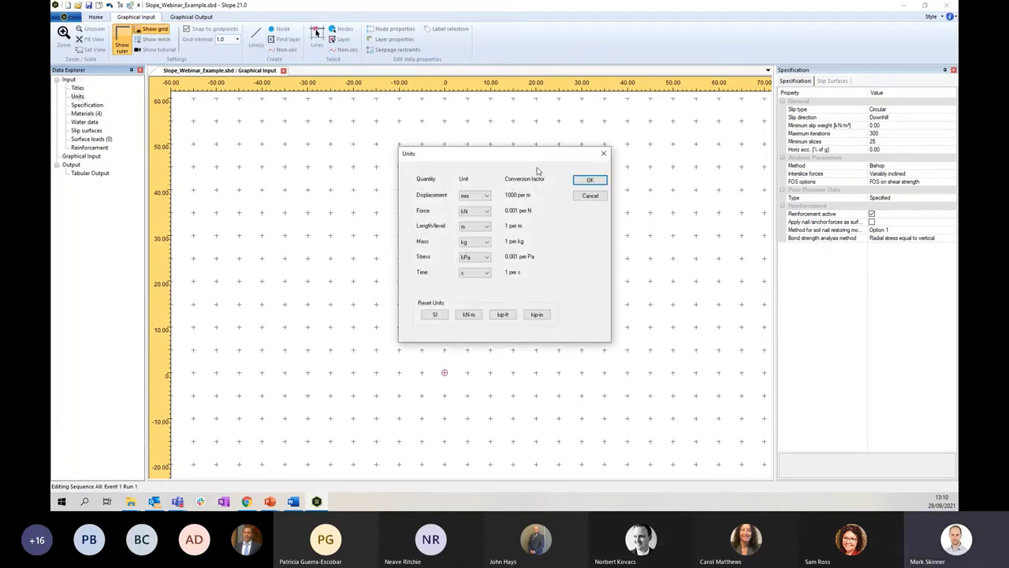
{"action": "left_click", "coordinate": [587, 182]}
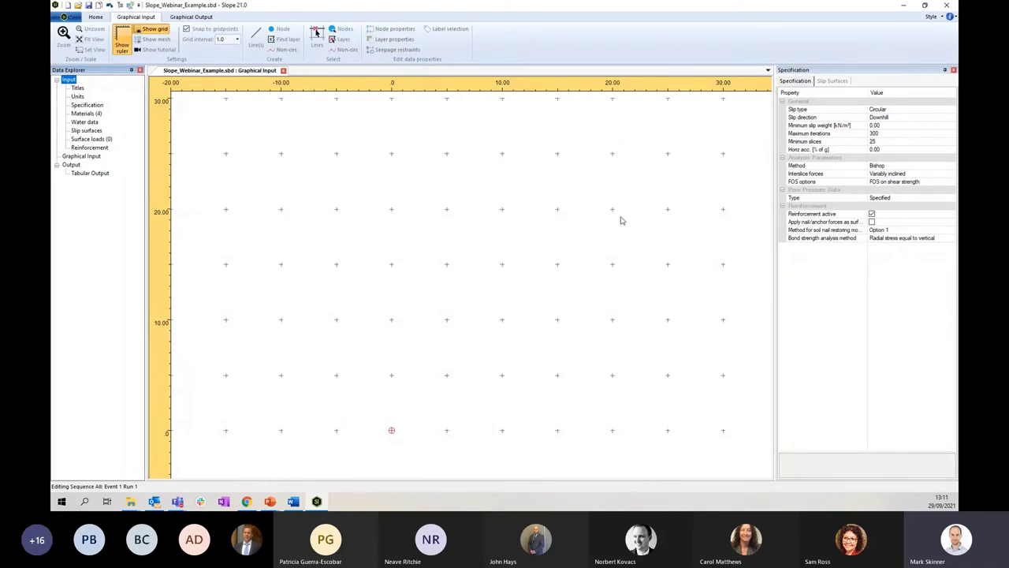
Step: Add a fifth material named Retaining wall with a unit weight of 24 kN/m³ both above and below the groundwater level
{"action": "left_click", "coordinate": [89, 115]}
{"action": "double_click", "coordinate": [88, 116]}
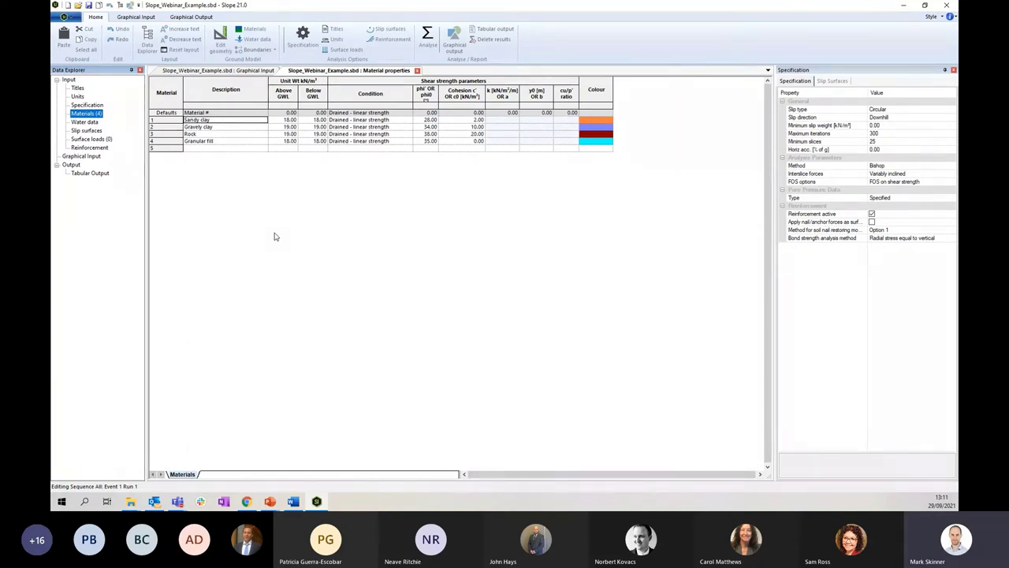
{"action": "left_click", "coordinate": [232, 149]}
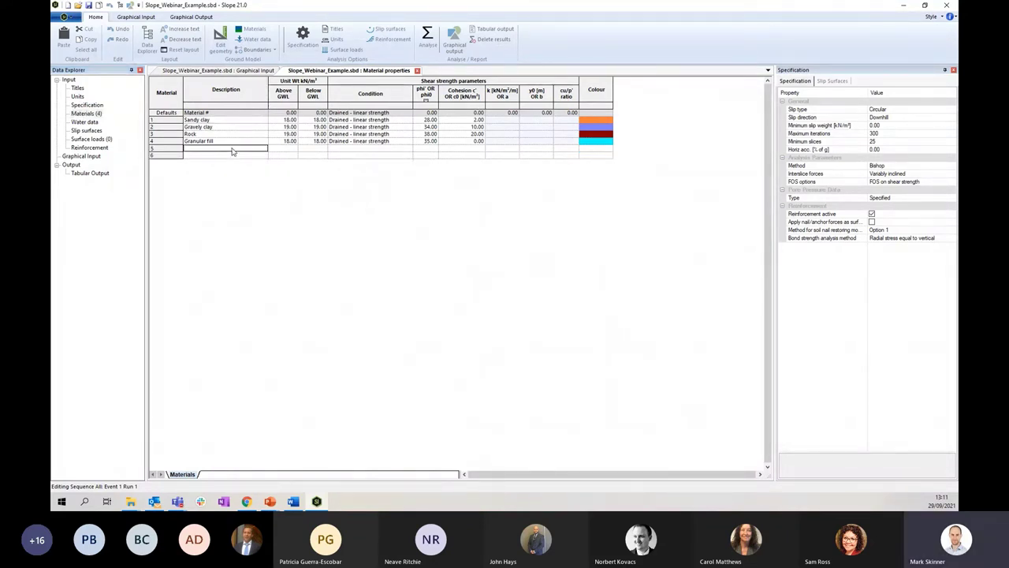
{"action": "type", "text": "Ret"}
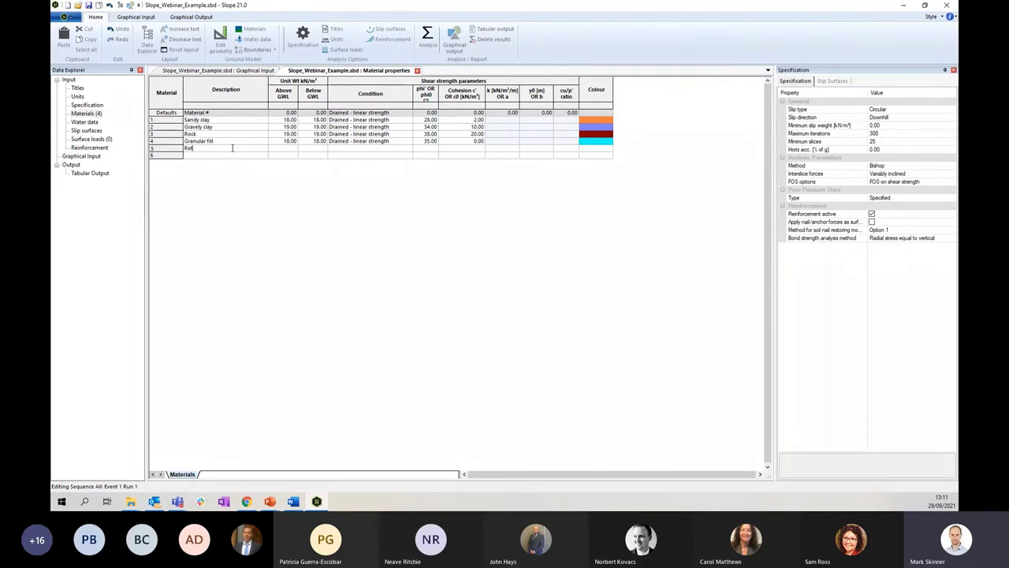
{"action": "type", "text": "aining wall"}
{"action": "key", "text": "Tab"}
{"action": "type", "text": "24"}
{"action": "key", "text": "Tab"}
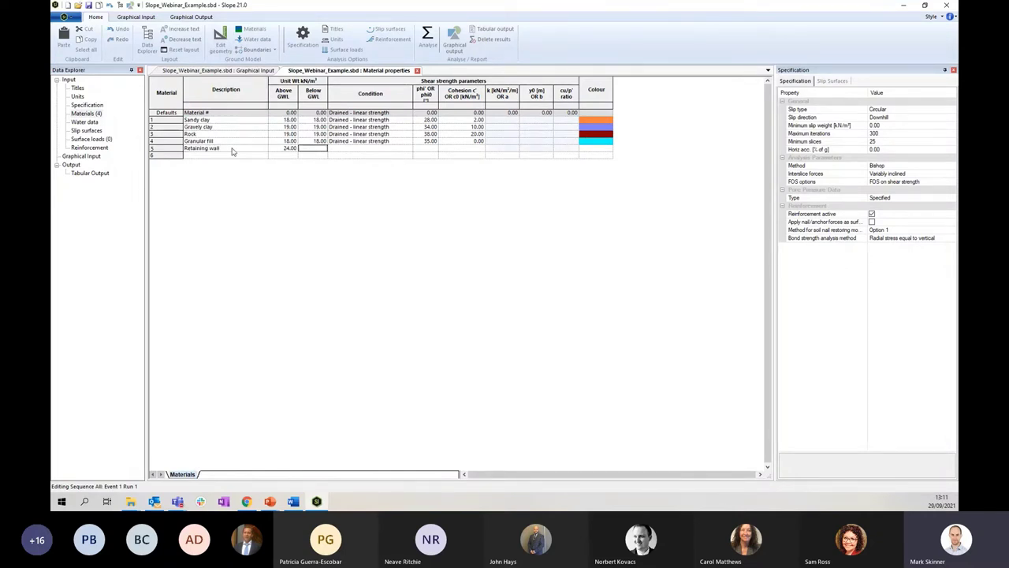
{"action": "type", "text": "24"}
{"action": "key", "text": "Tab"}
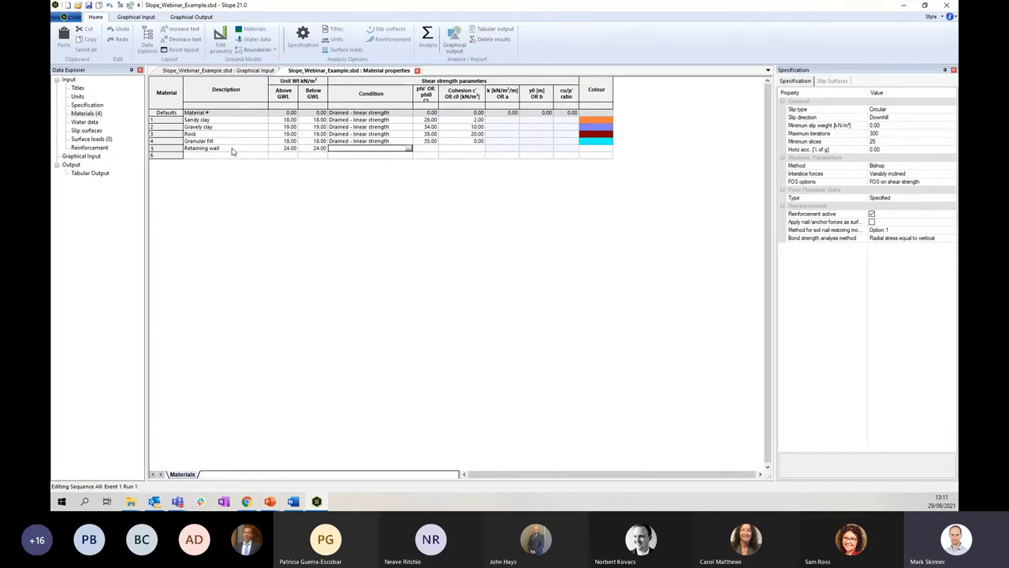
Step: Give the Retaining wall material the Drained - linear strength condition, a friction angle of 45° and a cohesion of 50 kN/m²
{"action": "type", "text": "="}
{"action": "key", "text": "Tab"}
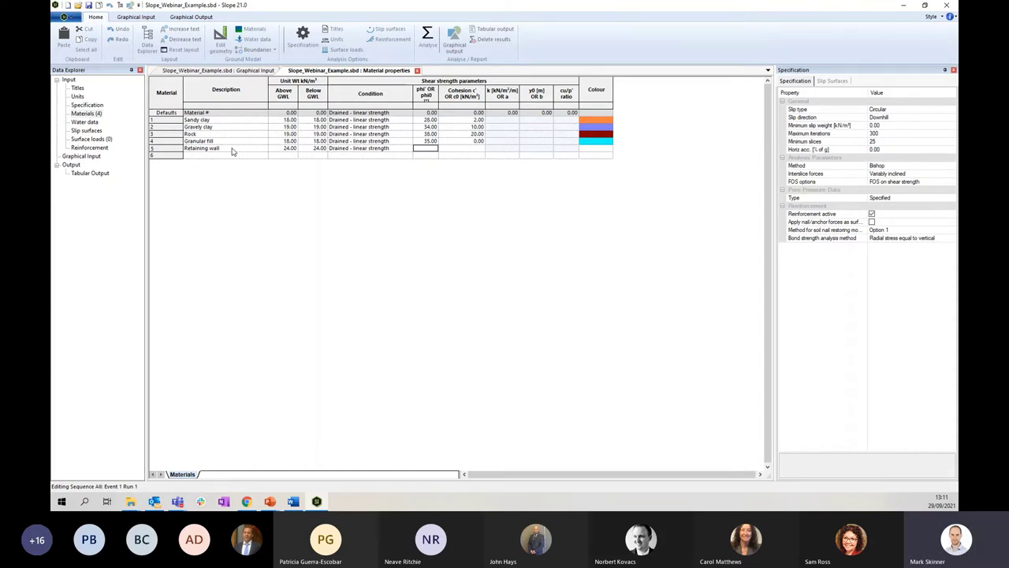
{"action": "type", "text": "45"}
{"action": "key", "text": "Tab"}
{"action": "type", "text": "50"}
Step: Set the display colour of the Retaining wall material to bright green
{"action": "left_click", "coordinate": [597, 150]}
{"action": "left_click", "coordinate": [597, 152]}
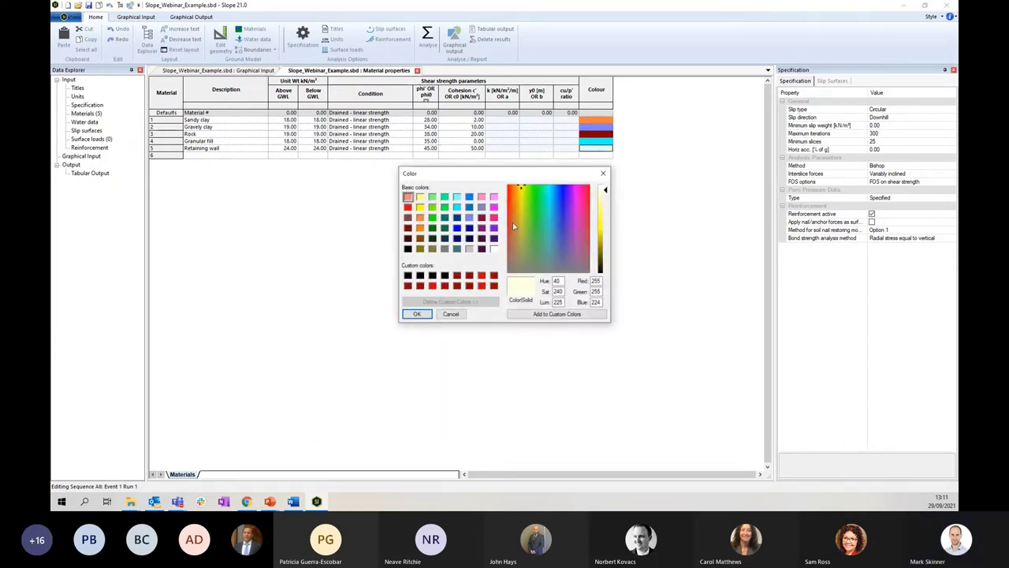
{"action": "left_click", "coordinate": [433, 220]}
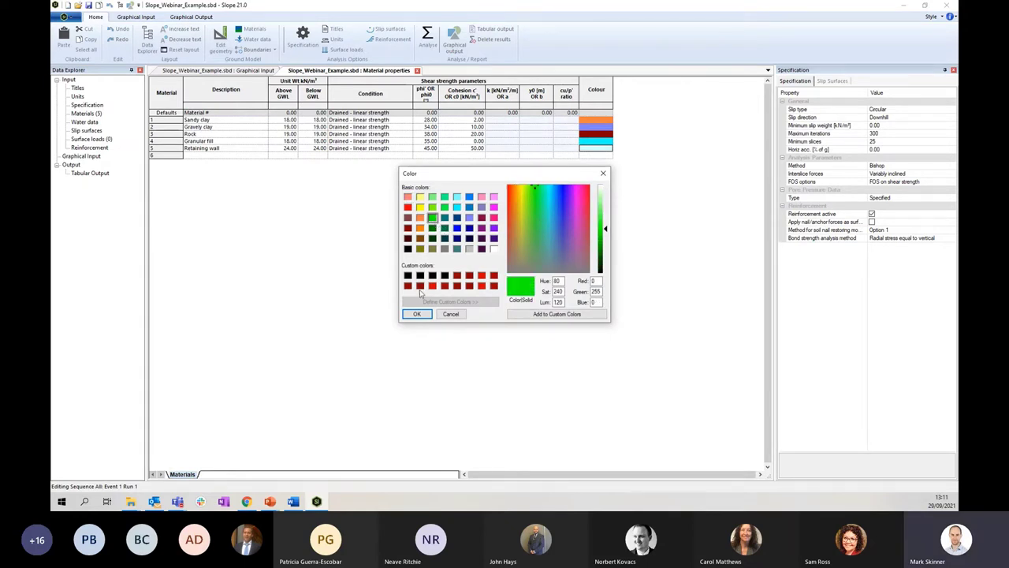
{"action": "left_click", "coordinate": [417, 314]}
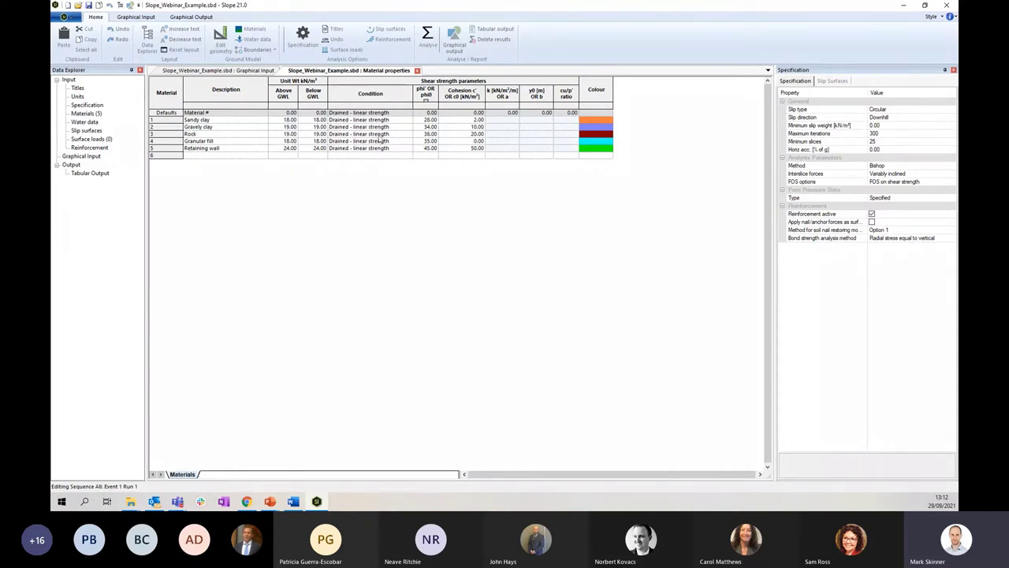
Step: Draw a closed rectangular outline in the graphical input through (-60, 0), (-60, 10), (50, 10) and (50, 0)
{"action": "left_click", "coordinate": [242, 71]}
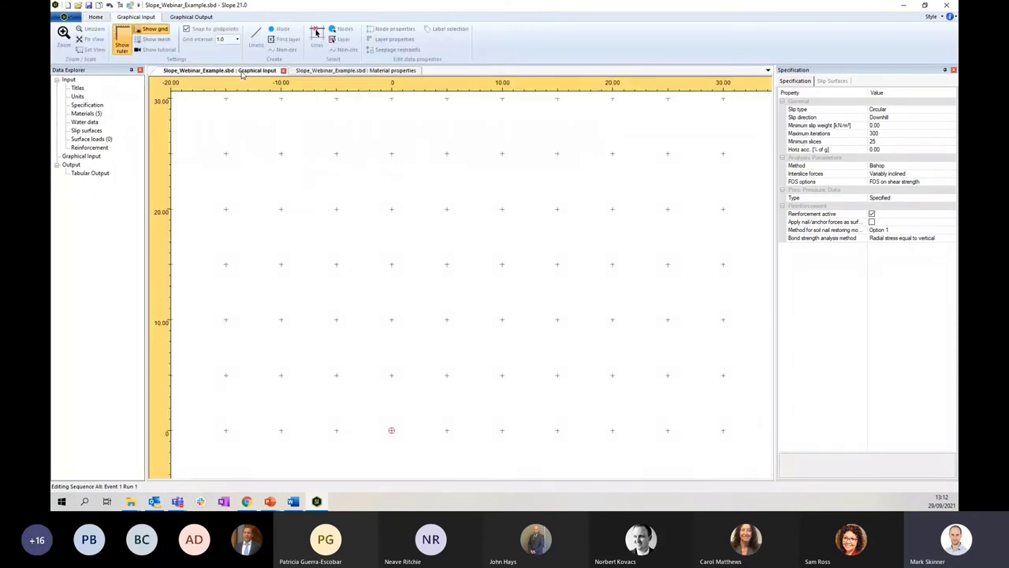
{"action": "scroll", "coordinate": [250, 326], "scroll_direction": "down", "scroll_amount": 3}
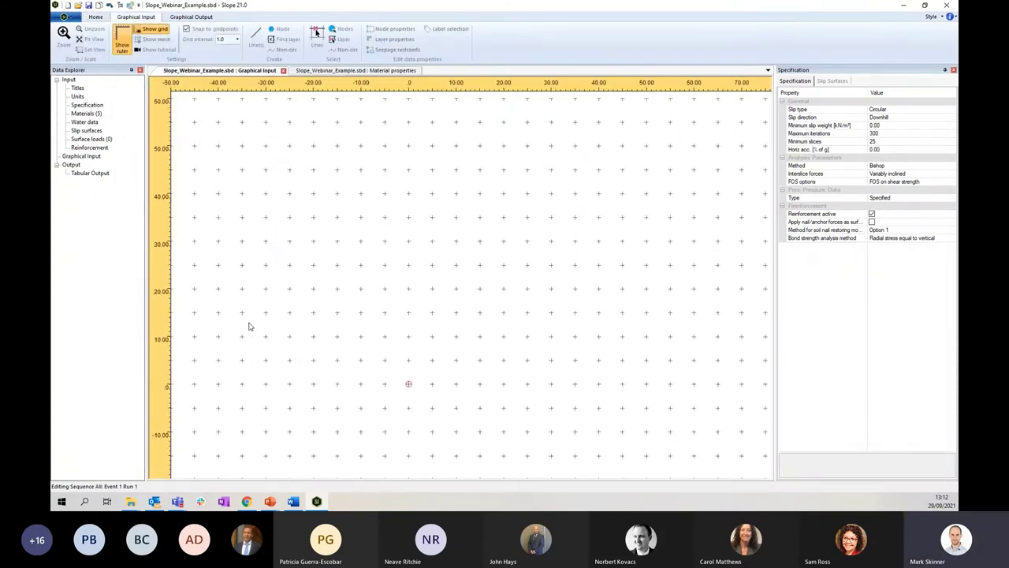
{"action": "scroll", "coordinate": [248, 325], "scroll_direction": "down", "scroll_amount": 1}
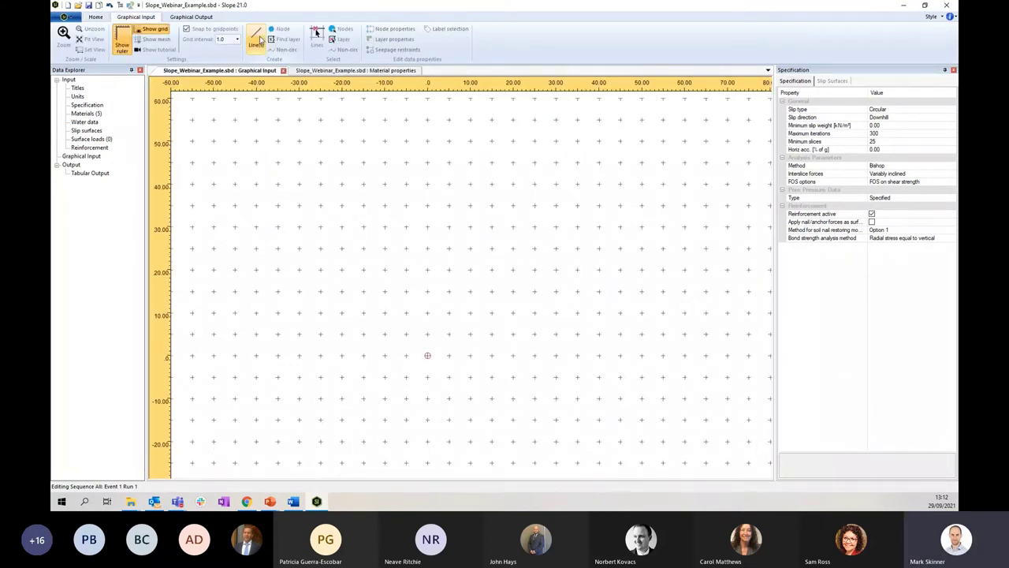
{"action": "left_click", "coordinate": [258, 38]}
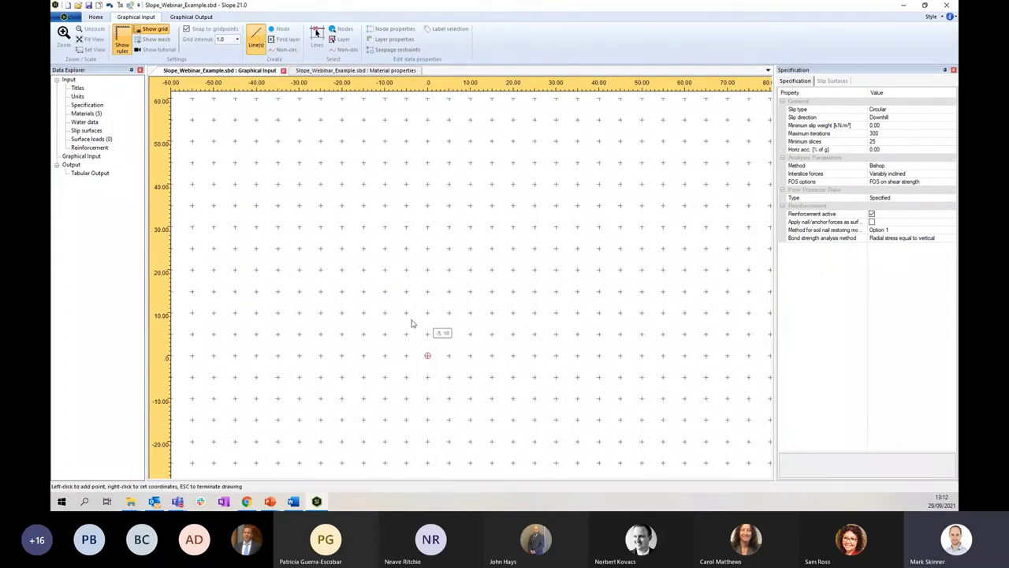
{"action": "left_click", "coordinate": [215, 358]}
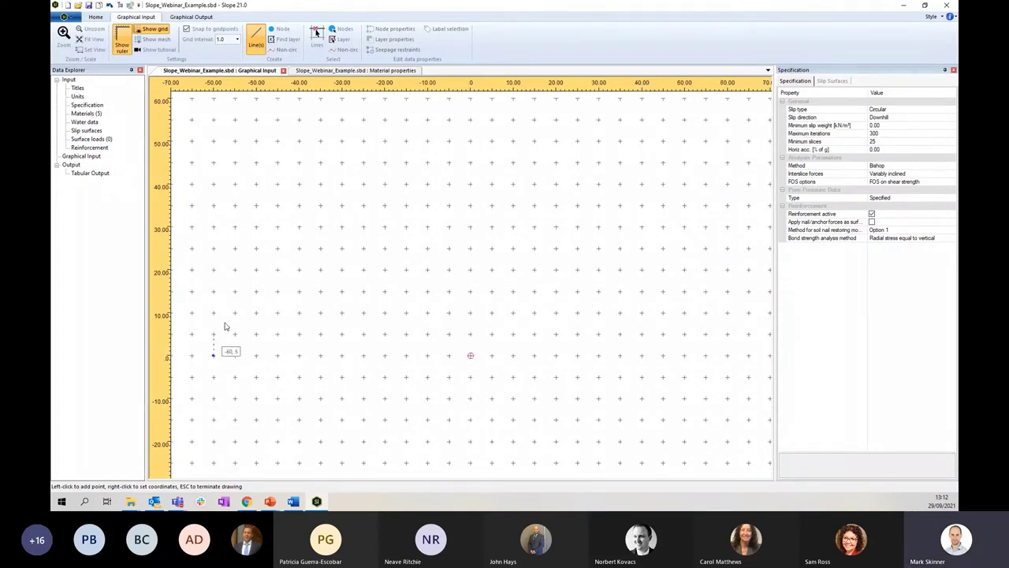
{"action": "left_click", "coordinate": [216, 316]}
{"action": "left_click", "coordinate": [686, 313]}
{"action": "left_click", "coordinate": [687, 359]}
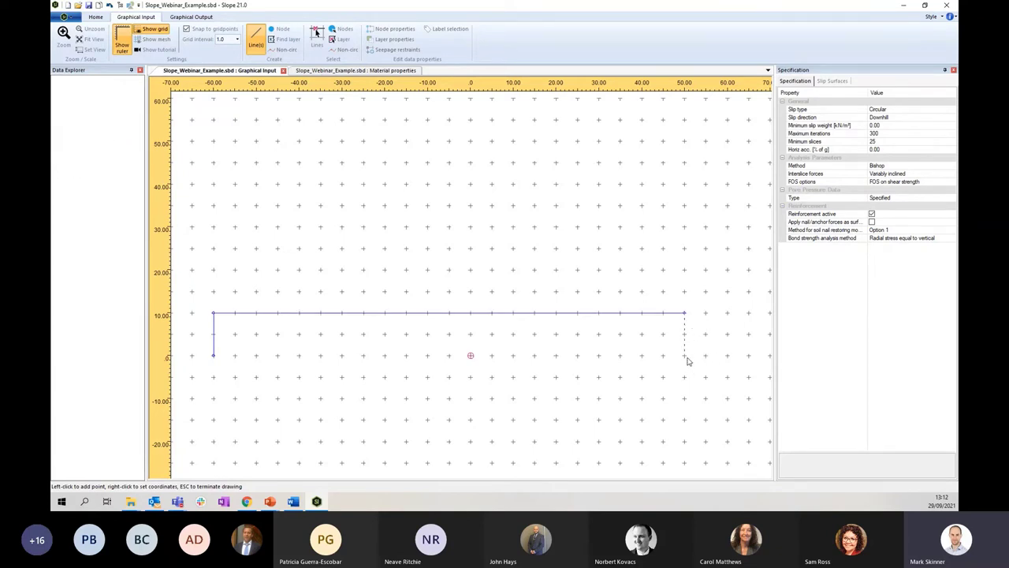
{"action": "left_click", "coordinate": [213, 354]}
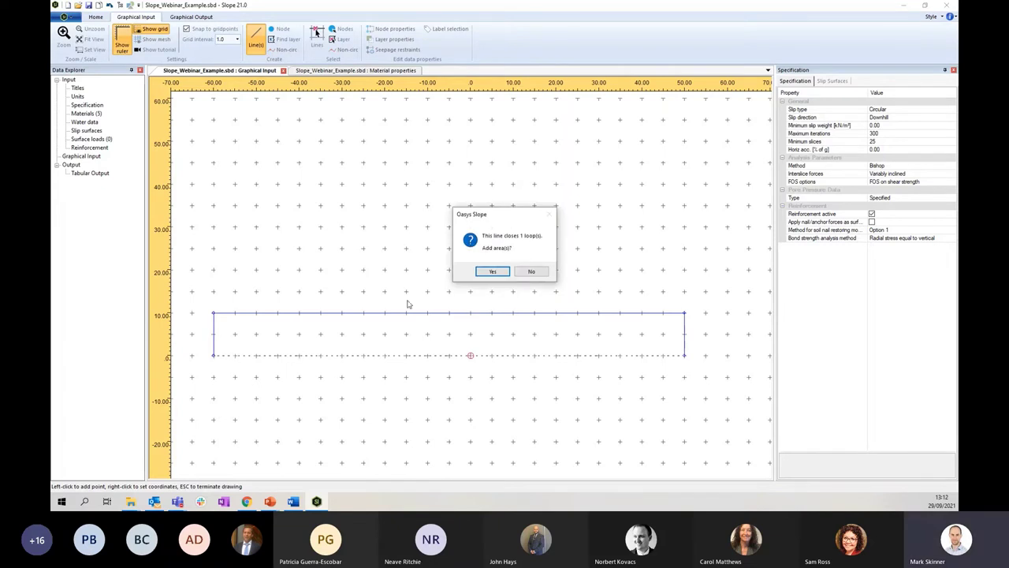
Step: Add the closed loop as a soil layer and assign it the Rock material
{"action": "left_click", "coordinate": [491, 271]}
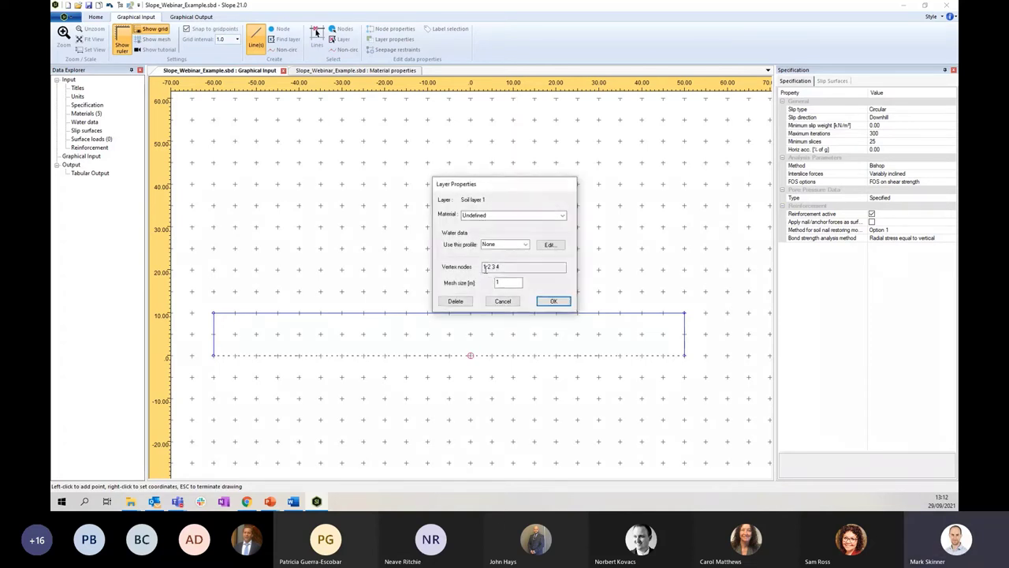
{"action": "left_click", "coordinate": [563, 215]}
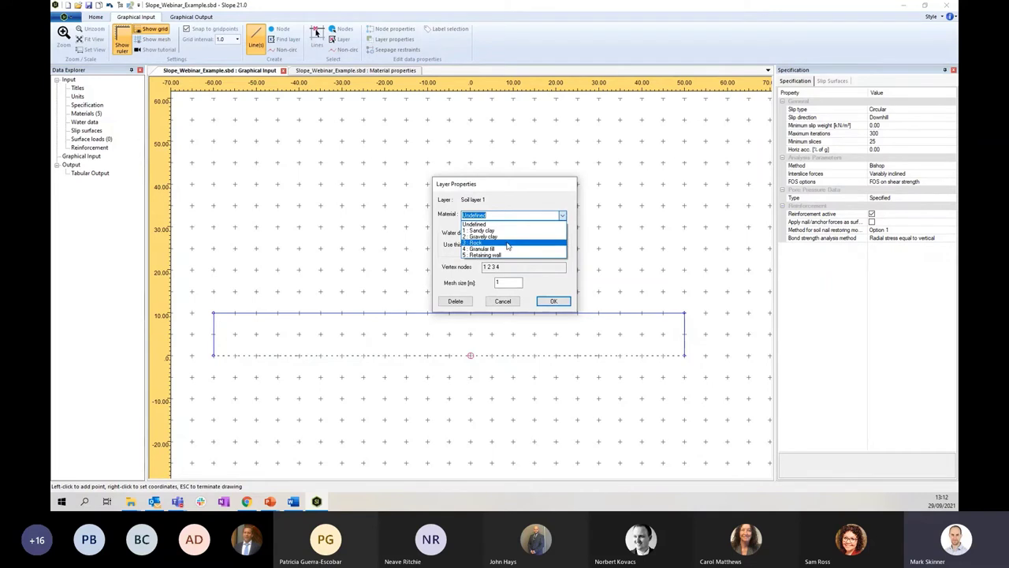
{"action": "left_click", "coordinate": [506, 245]}
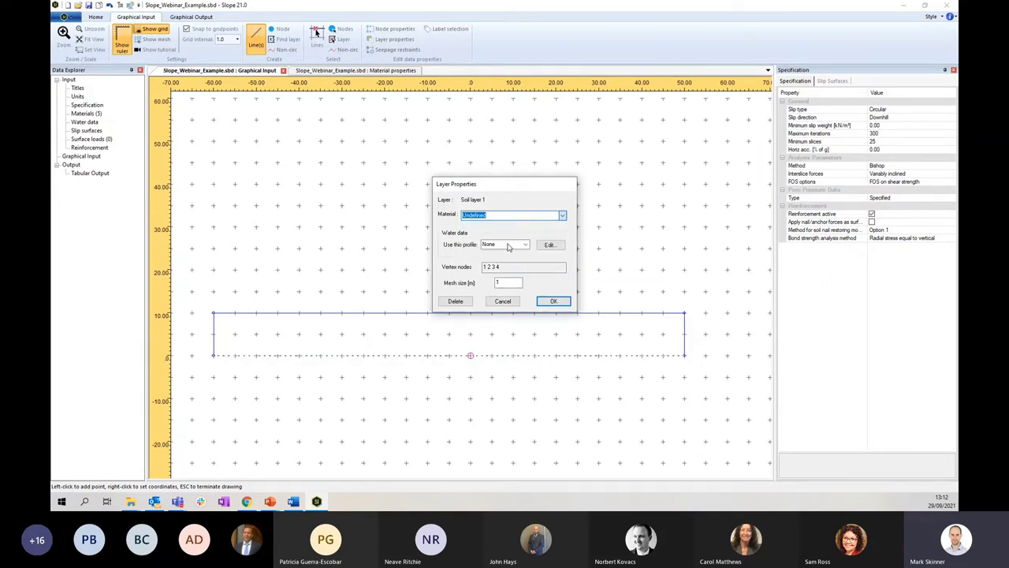
{"action": "left_click", "coordinate": [553, 302]}
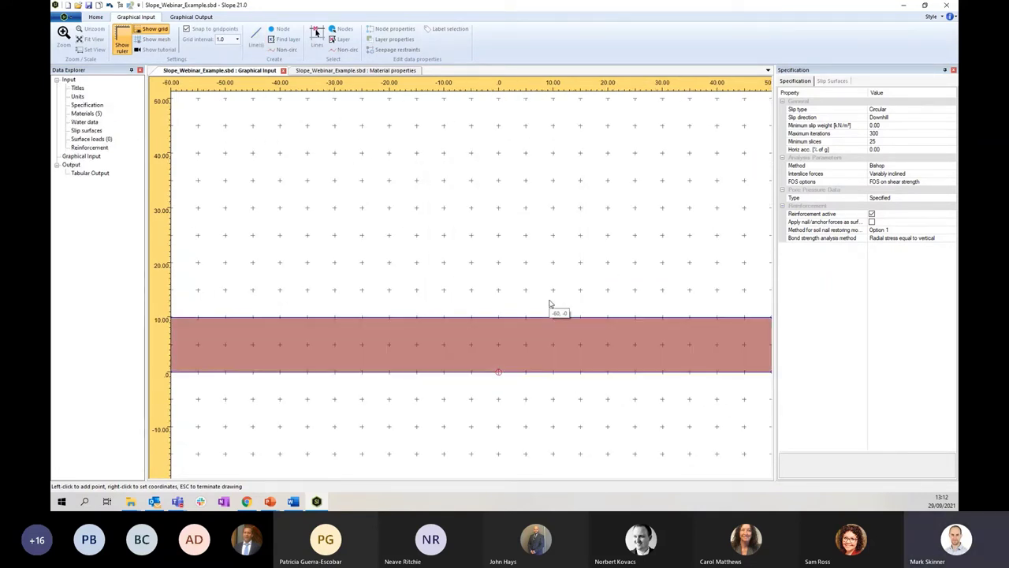
Step: Draw an outline above the rock layer through (-60, 10), (-60, 20), (-20, 20), (10, 15), (50, 15) and (50, 10)
{"action": "scroll", "coordinate": [413, 341], "scroll_direction": "down", "scroll_amount": 1}
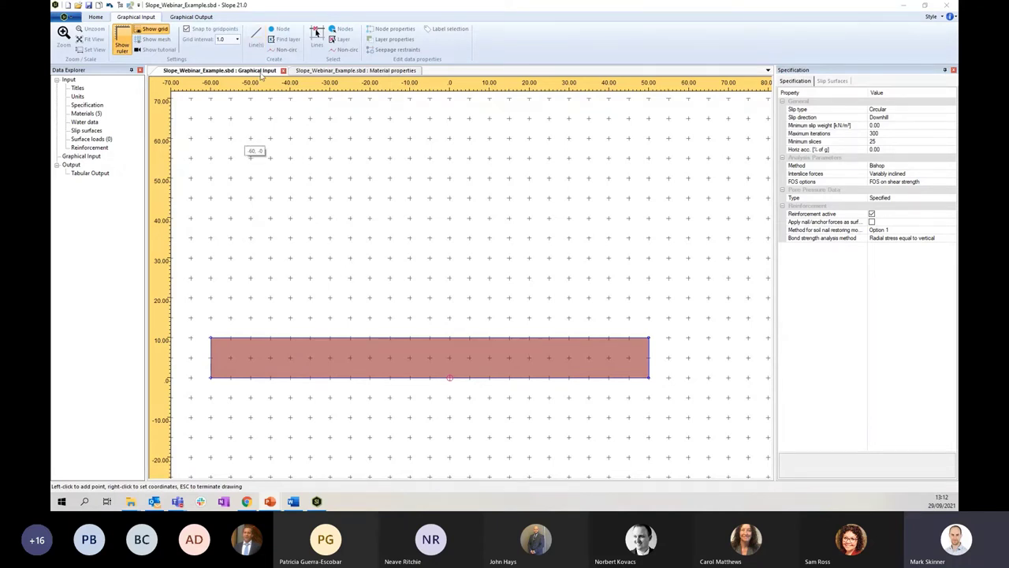
{"action": "left_click", "coordinate": [255, 38]}
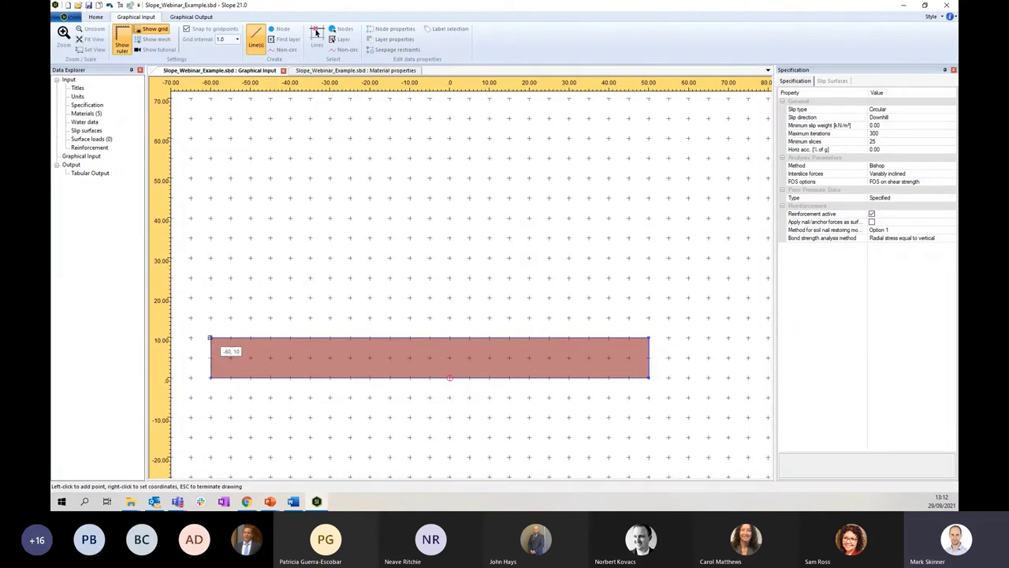
{"action": "left_click", "coordinate": [210, 338]}
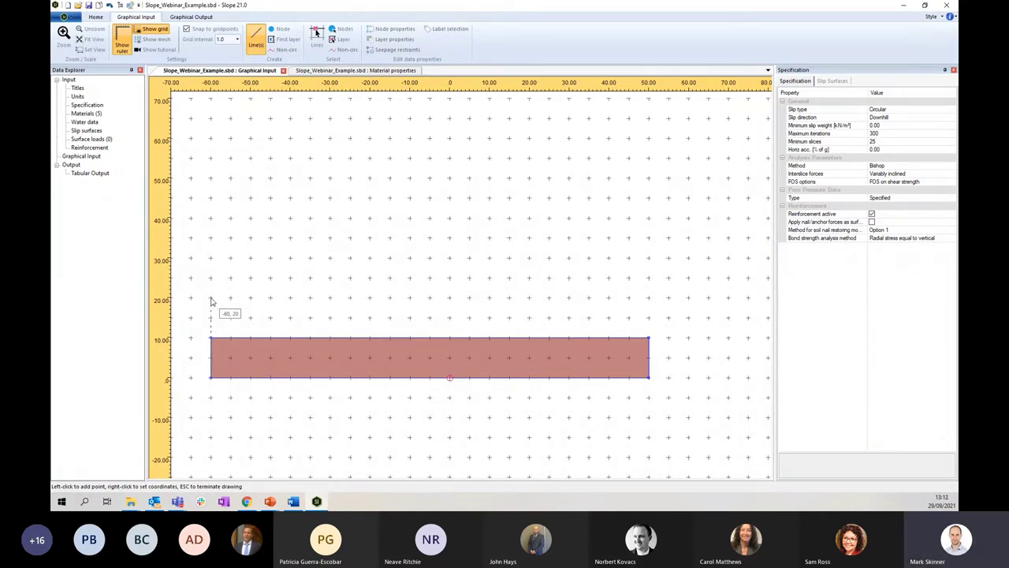
{"action": "left_click", "coordinate": [210, 299]}
{"action": "left_click", "coordinate": [371, 298]}
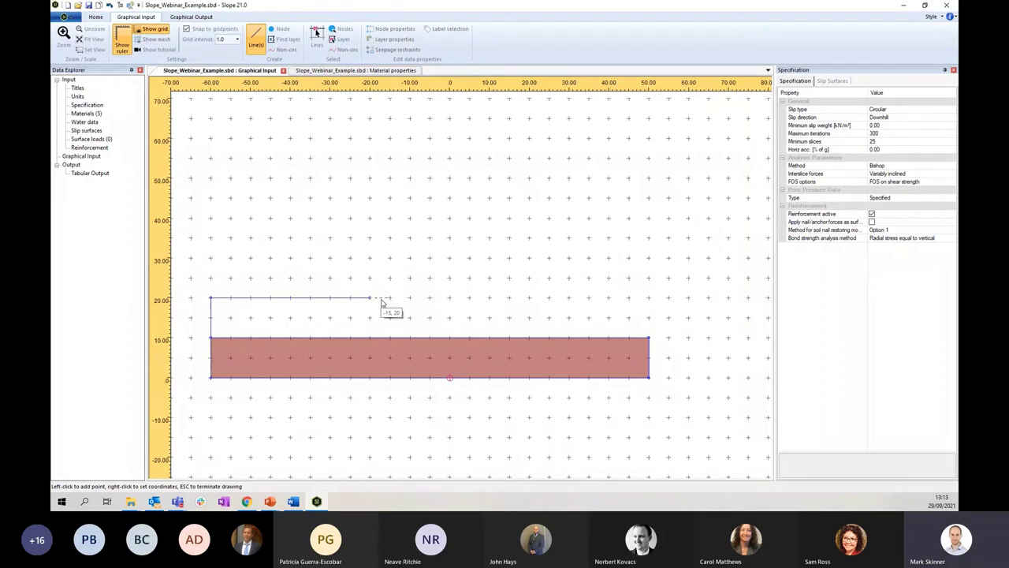
{"action": "left_click", "coordinate": [489, 320]}
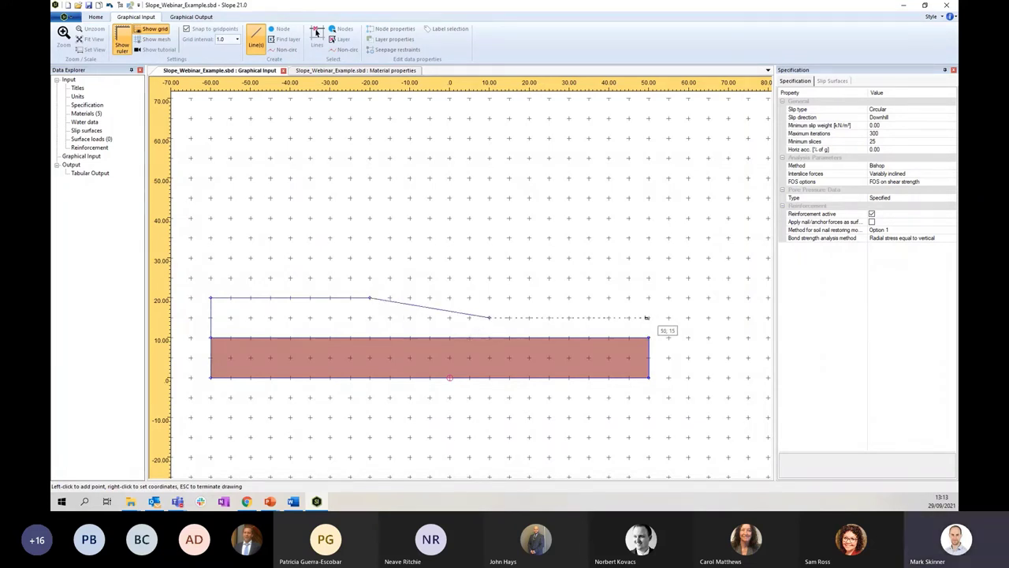
{"action": "left_click", "coordinate": [649, 317]}
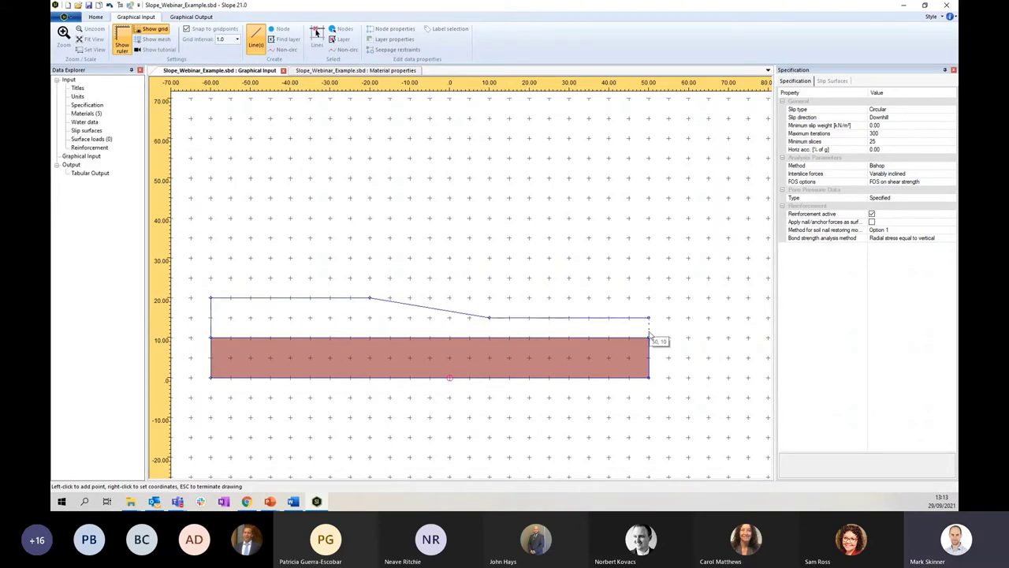
{"action": "left_click", "coordinate": [649, 337]}
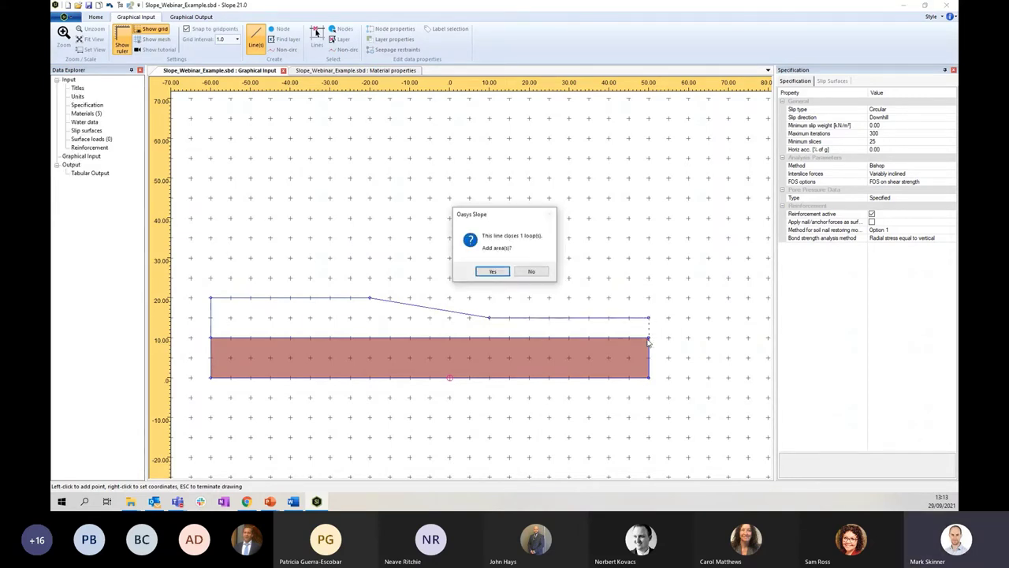
Step: Add the closed loop above the rock as a soil layer and assign it the Gravely clay material
{"action": "left_click", "coordinate": [496, 276]}
{"action": "left_click", "coordinate": [562, 218]}
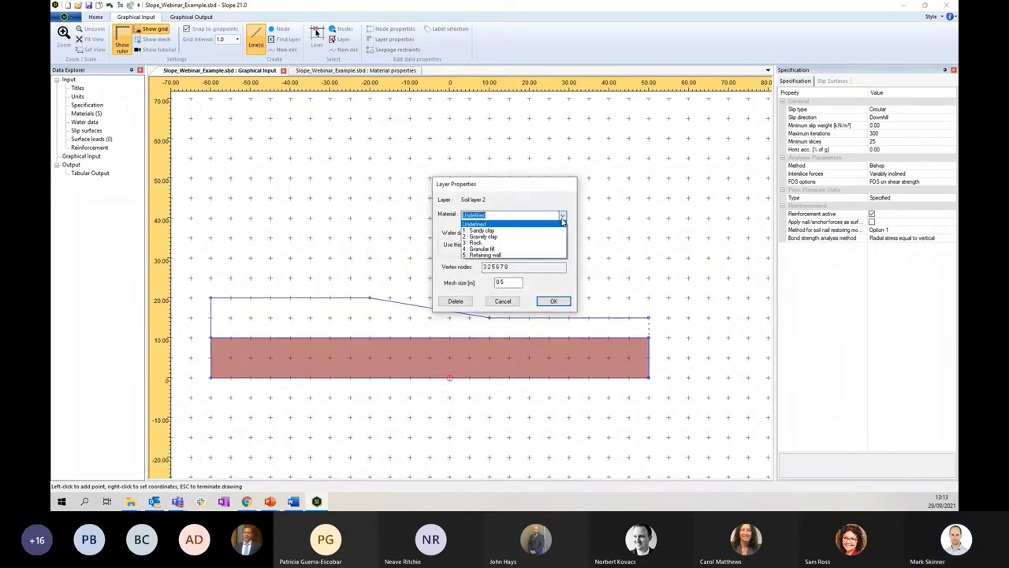
{"action": "left_click", "coordinate": [501, 238]}
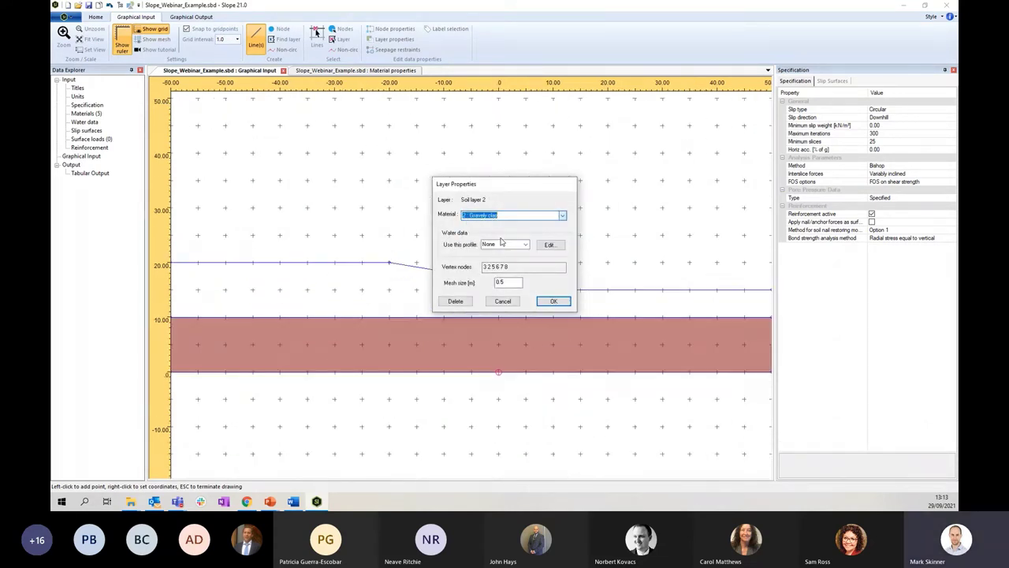
{"action": "left_click", "coordinate": [554, 300]}
Step: Draw an outline above the gravelly clay through (-60, 20), (-60, 25), (-20, 25), (0, 20), (50, 20) and (50, 15)
{"action": "scroll", "coordinate": [274, 314], "scroll_direction": "down", "scroll_amount": 3}
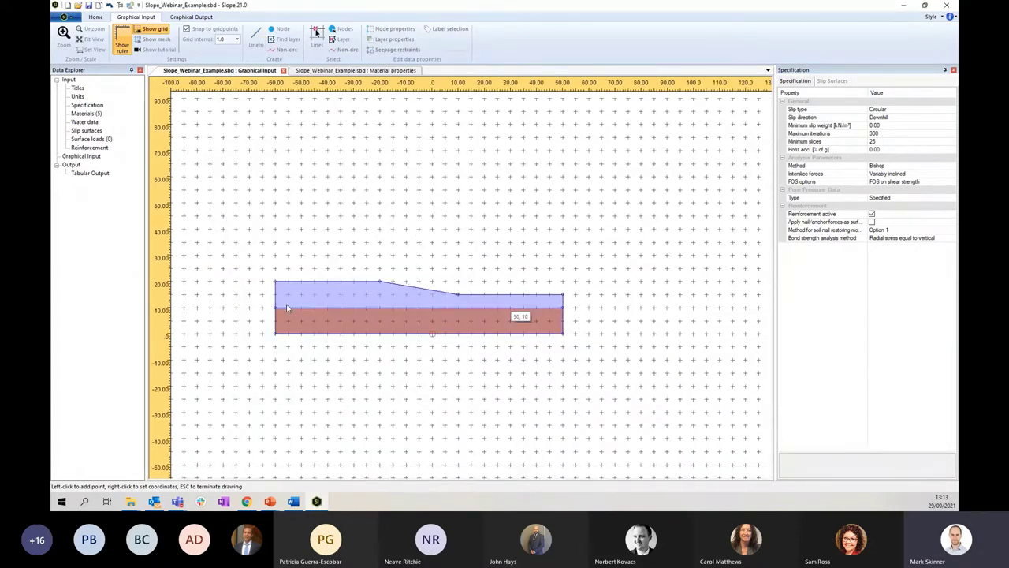
{"action": "scroll", "coordinate": [287, 296], "scroll_direction": "up", "scroll_amount": 1}
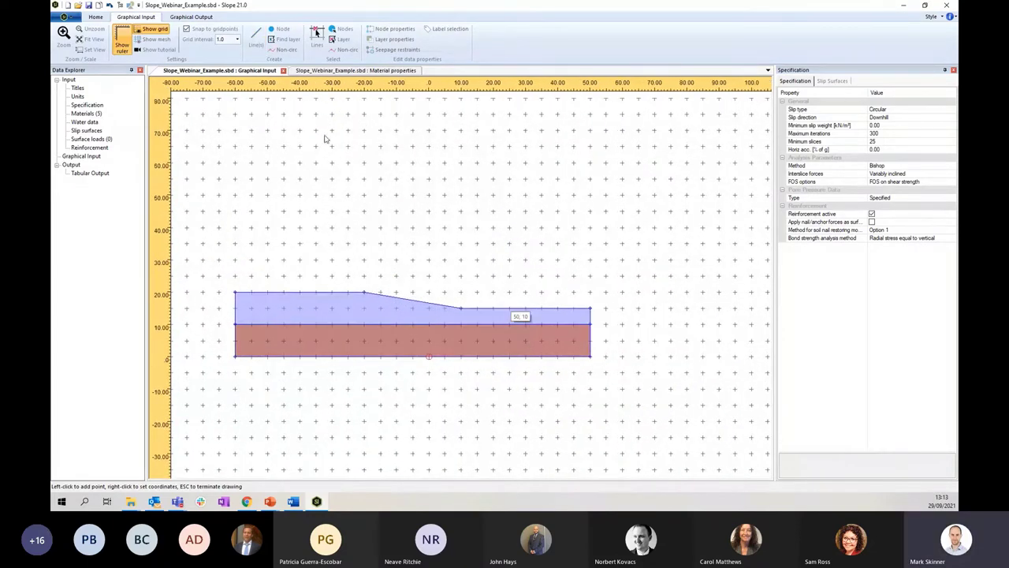
{"action": "left_click", "coordinate": [256, 39]}
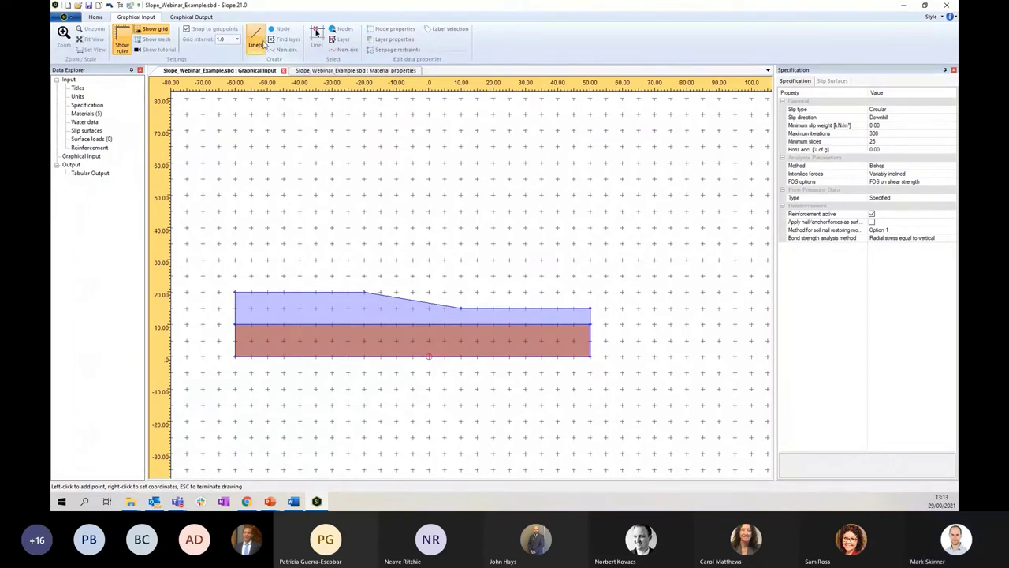
{"action": "left_click", "coordinate": [236, 278]}
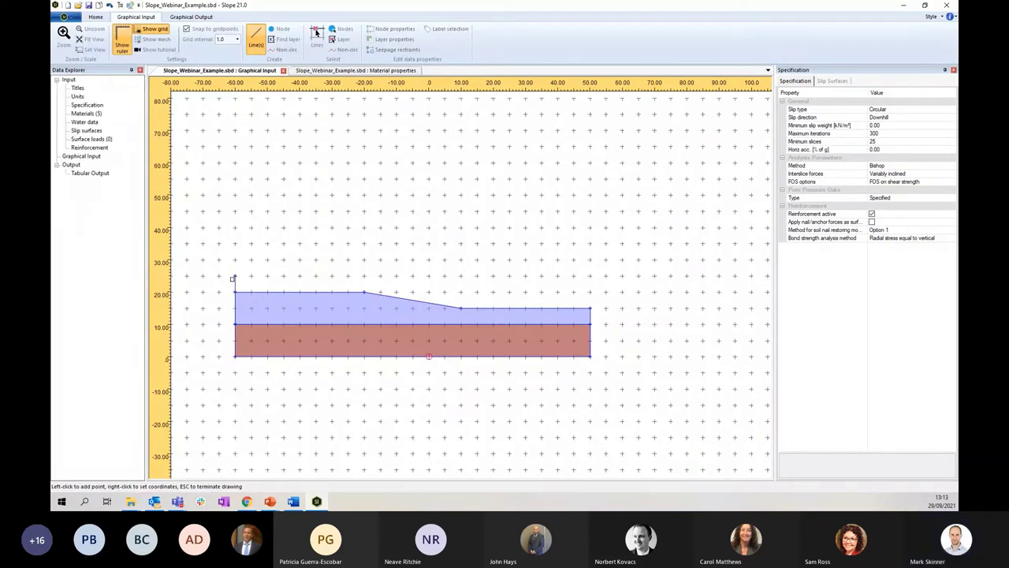
{"action": "left_click", "coordinate": [364, 277]}
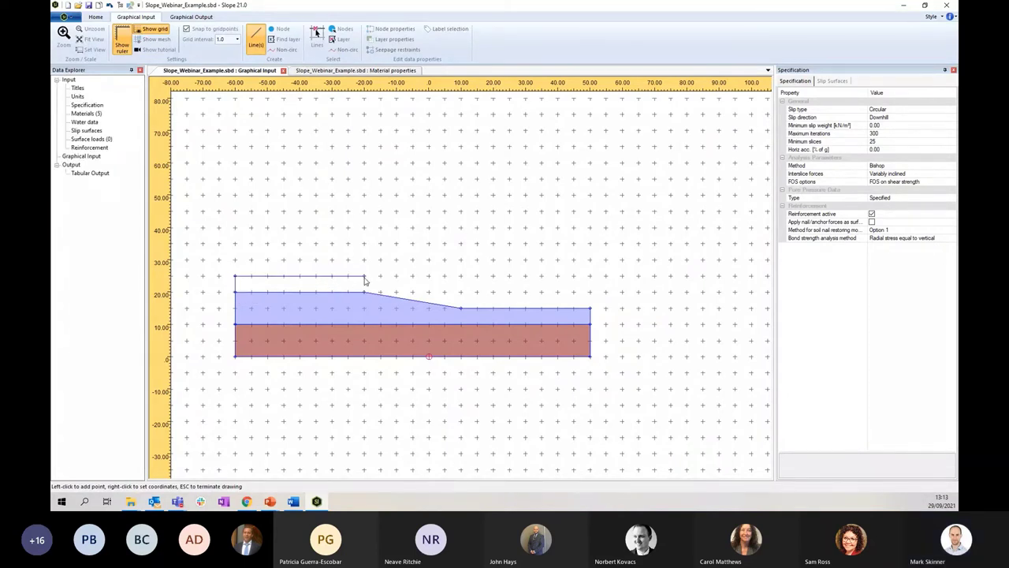
{"action": "left_click", "coordinate": [428, 292]}
{"action": "left_click", "coordinate": [588, 292]}
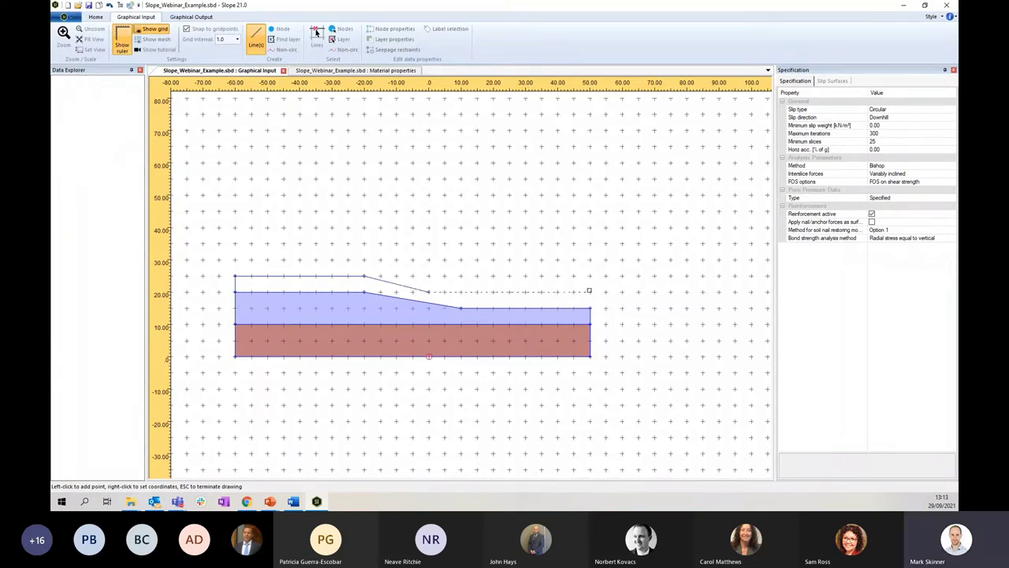
{"action": "left_click", "coordinate": [592, 313]}
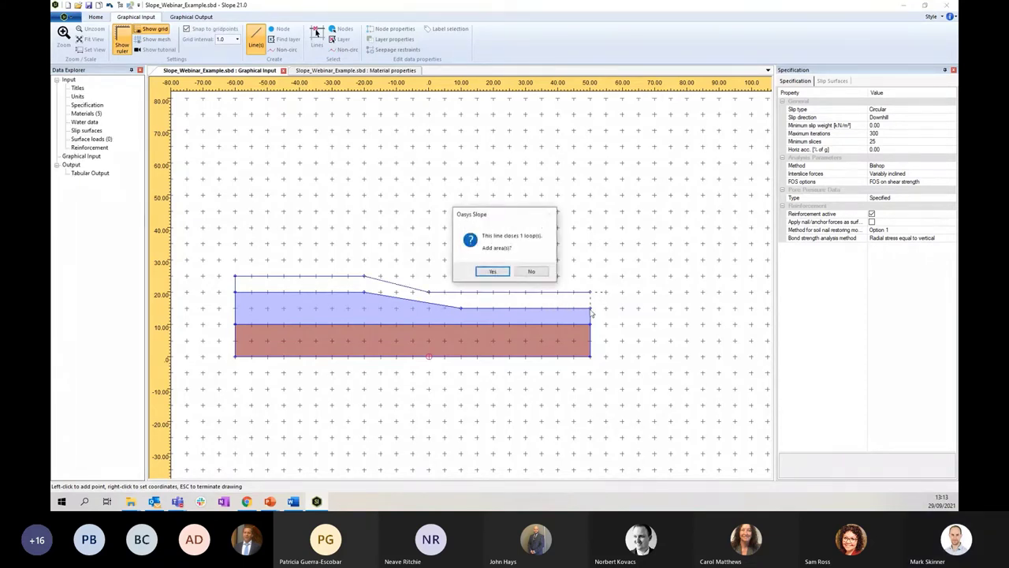
Step: Add the uppermost closed loop as a soil layer and assign it the Sandy clay material
{"action": "left_click", "coordinate": [492, 272]}
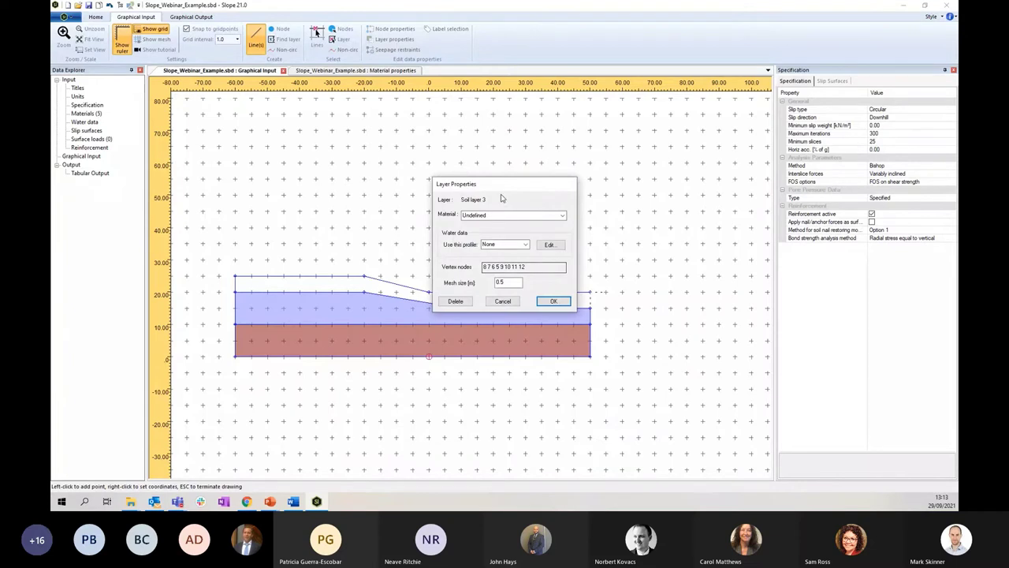
{"action": "left_click", "coordinate": [561, 216]}
{"action": "left_click", "coordinate": [488, 230]}
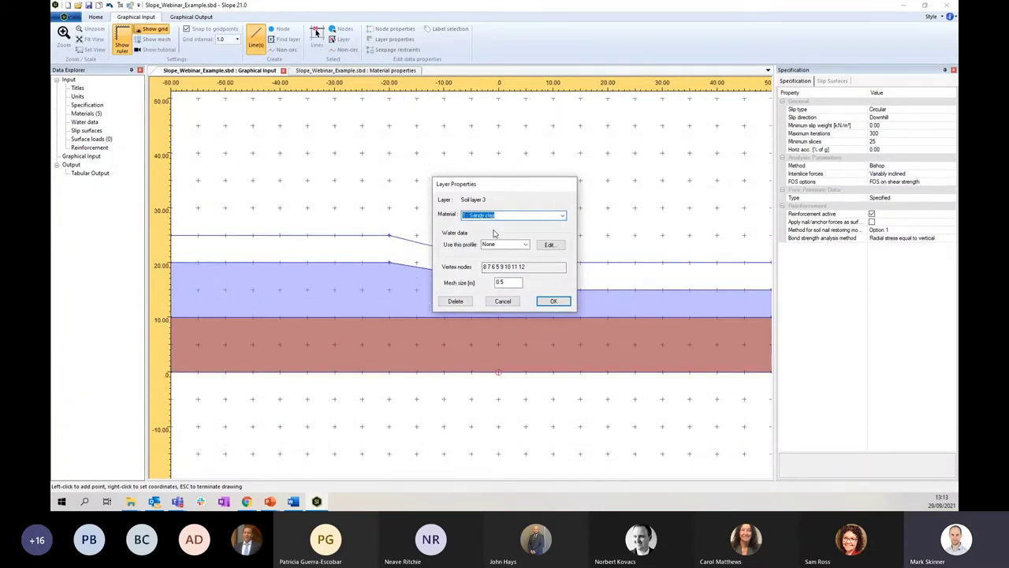
{"action": "left_click", "coordinate": [553, 302]}
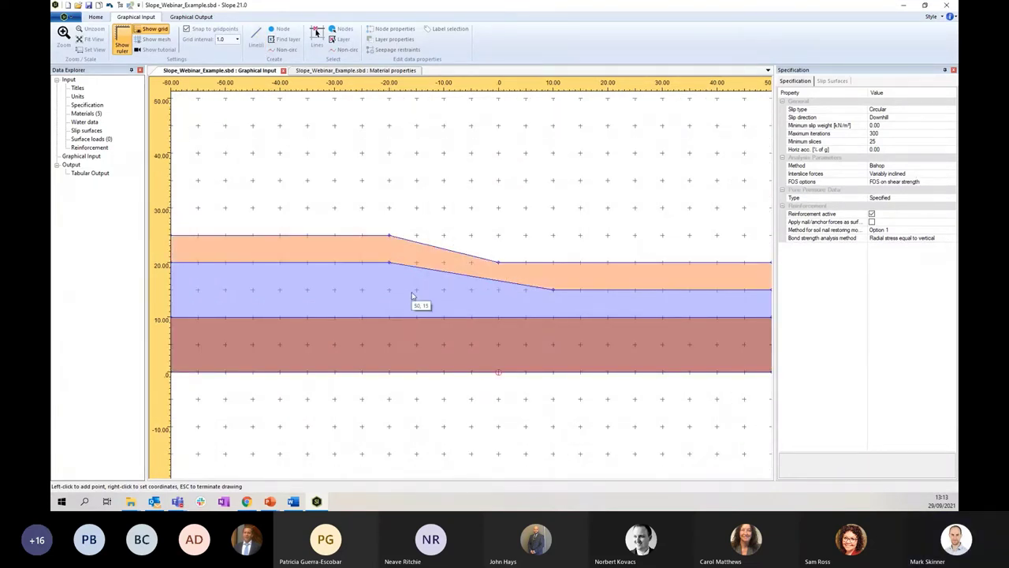
Step: Draw a closed square wall outline at the slope toe through (0, 20), (0, 25), (5, 25) and (5, 20)
{"action": "scroll", "coordinate": [318, 245], "scroll_direction": "down", "scroll_amount": 3}
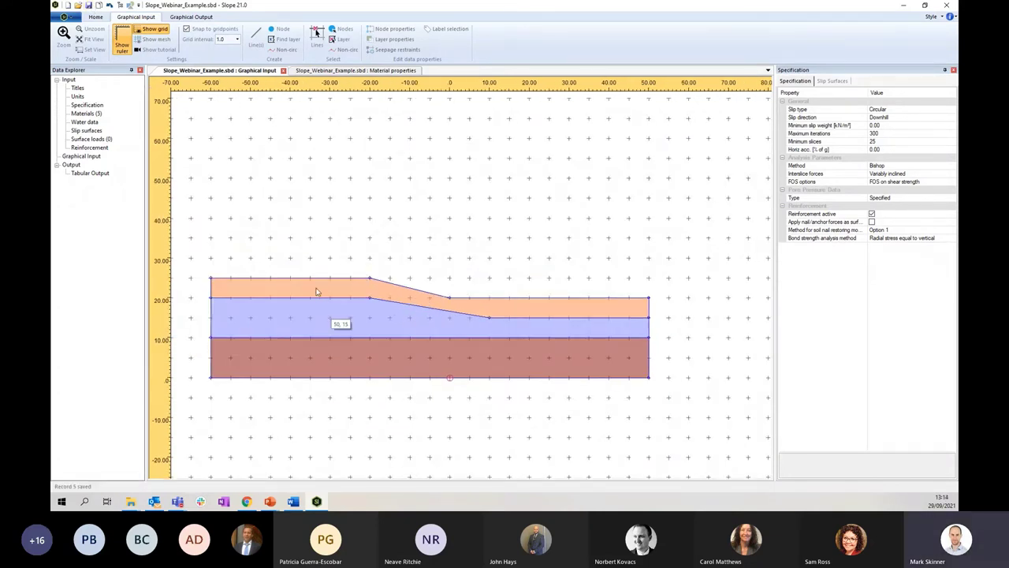
{"action": "scroll", "coordinate": [439, 299], "scroll_direction": "up", "scroll_amount": 1}
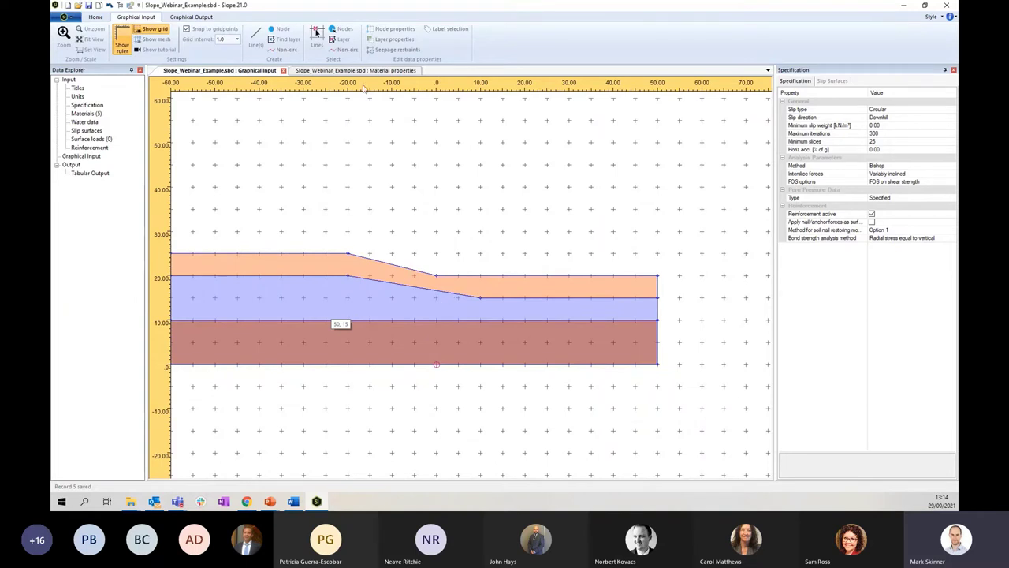
{"action": "left_click", "coordinate": [255, 40]}
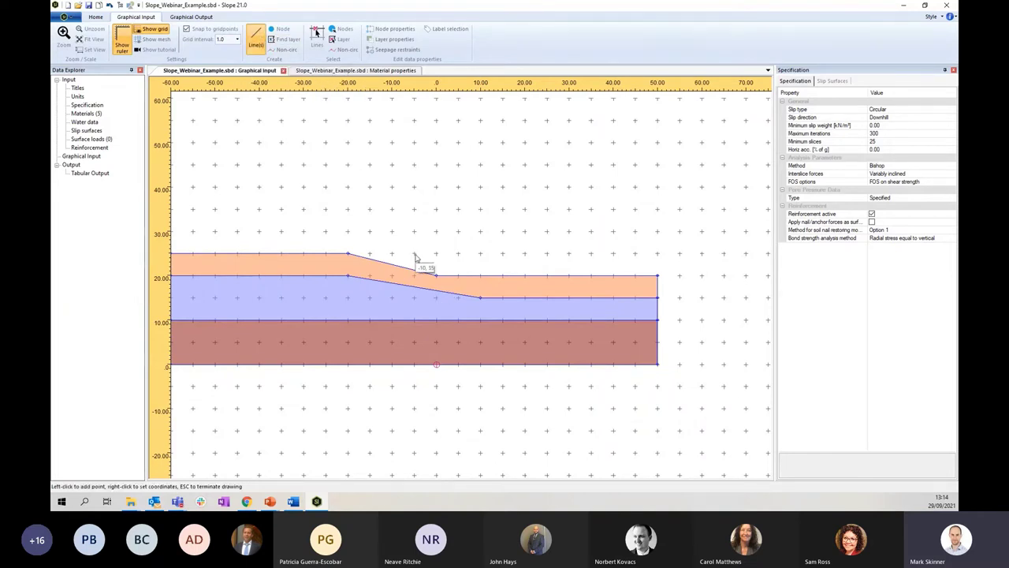
{"action": "left_click", "coordinate": [438, 275]}
{"action": "left_click", "coordinate": [436, 253]}
{"action": "left_click", "coordinate": [458, 253]}
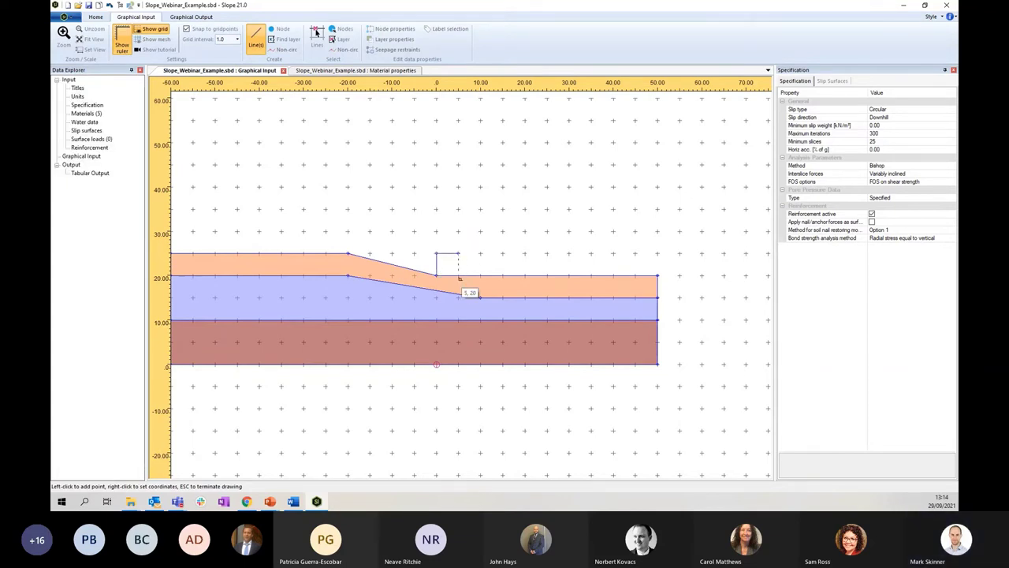
{"action": "left_click", "coordinate": [458, 275]}
{"action": "left_click", "coordinate": [436, 275]}
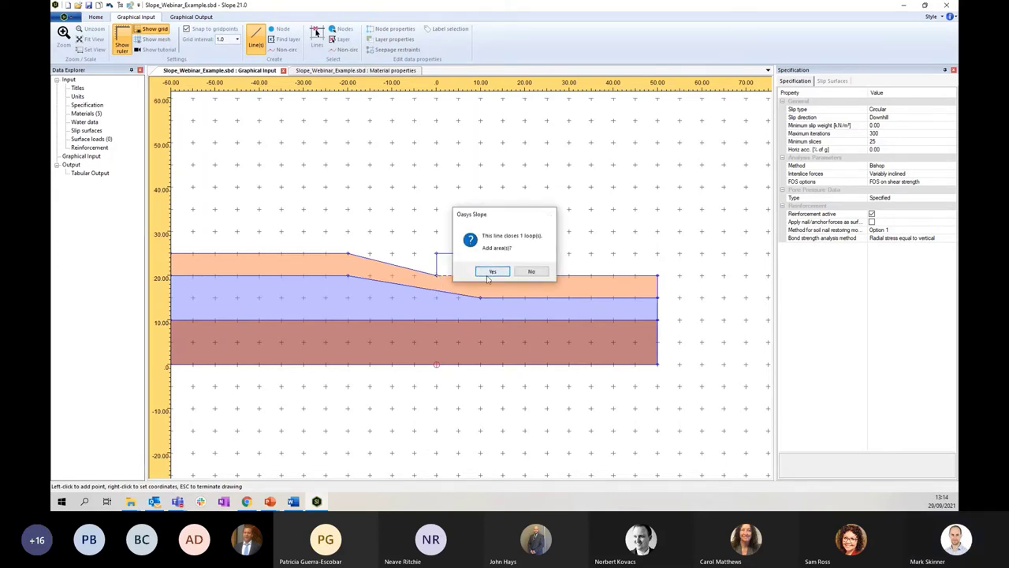
Step: Add the closed square at the slope toe as a layer and assign it the Retaining wall material
{"action": "left_click", "coordinate": [490, 273]}
{"action": "left_click", "coordinate": [505, 214]}
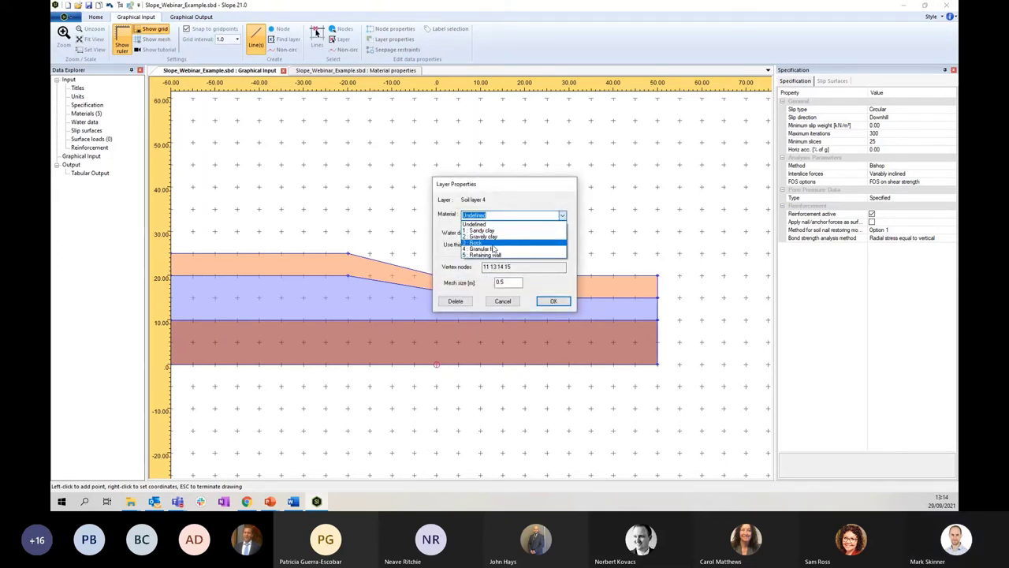
{"action": "left_click", "coordinate": [484, 255]}
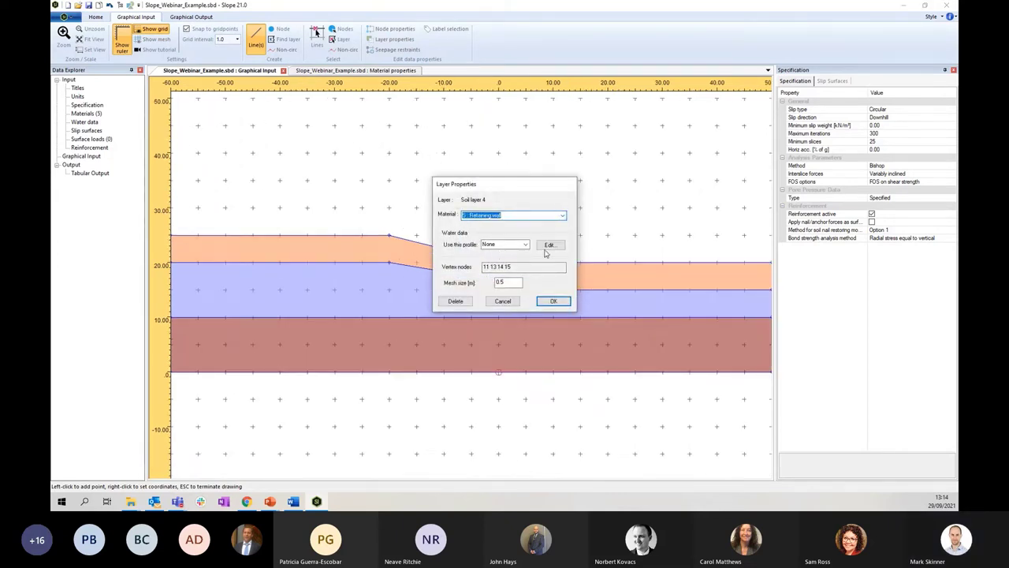
{"action": "left_click", "coordinate": [553, 300]}
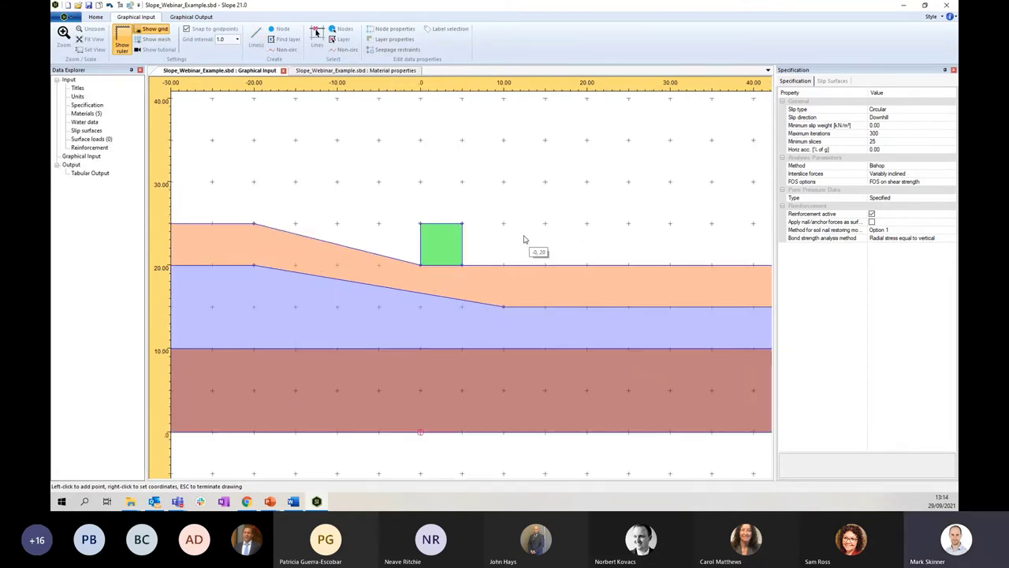
Step: Set the X coordinate of the retaining wall's upper right node to 4 m to slope its front face
{"action": "left_click", "coordinate": [344, 29]}
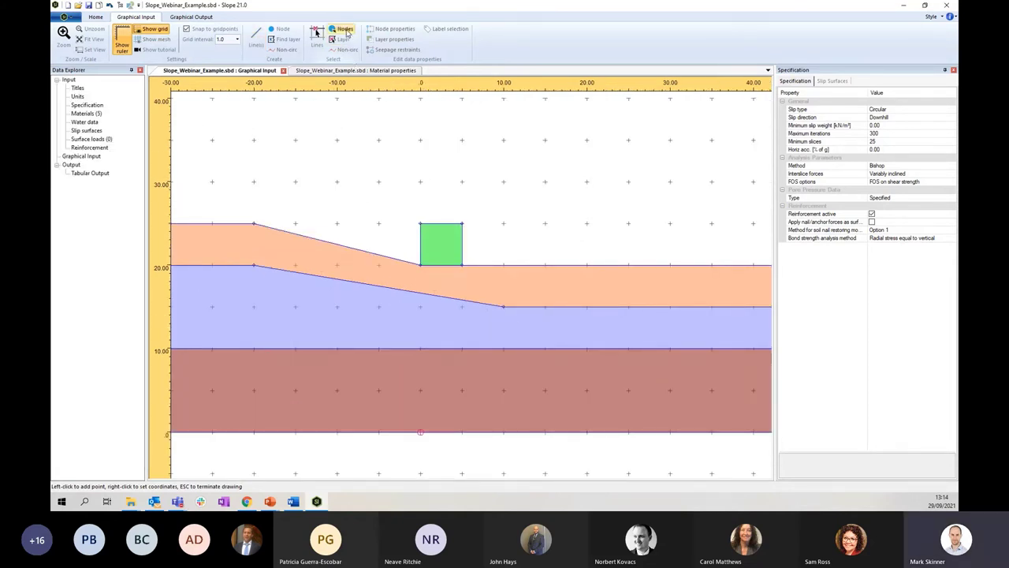
{"action": "left_click", "coordinate": [463, 225]}
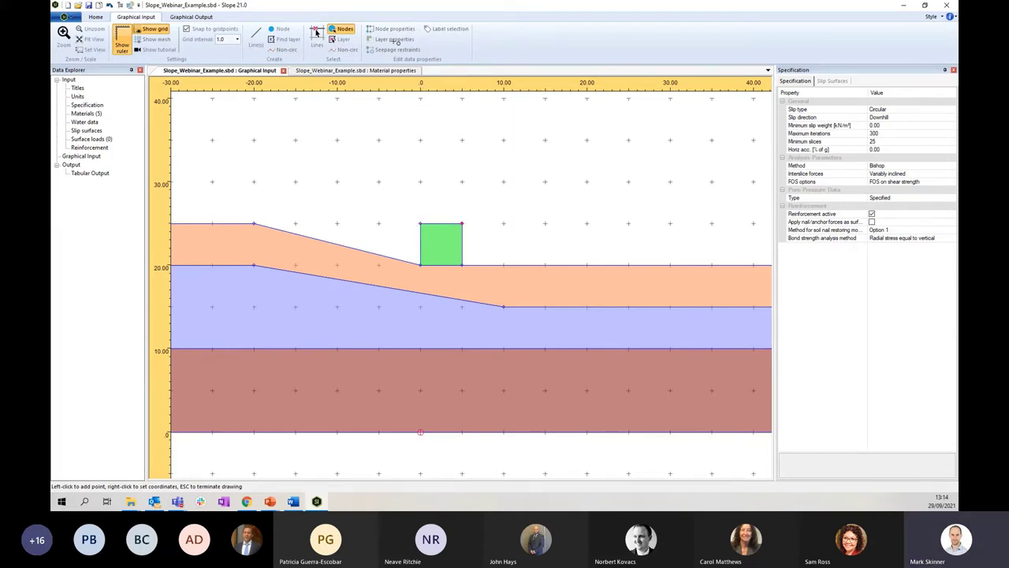
{"action": "left_click", "coordinate": [382, 32]}
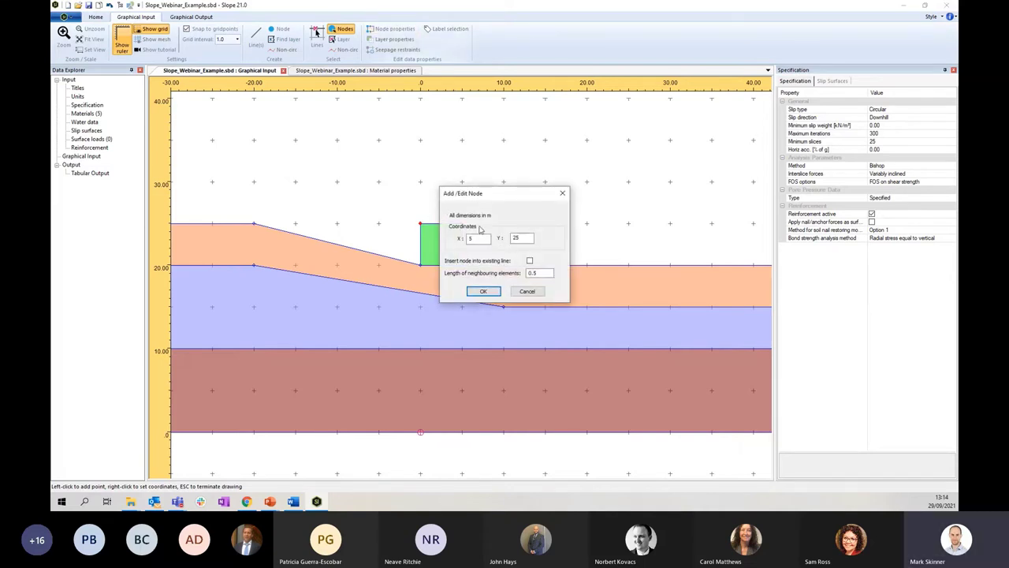
{"action": "left_click_drag", "start_coordinate": [473, 240], "coordinate": [460, 242]}
{"action": "left_click", "coordinate": [486, 293]}
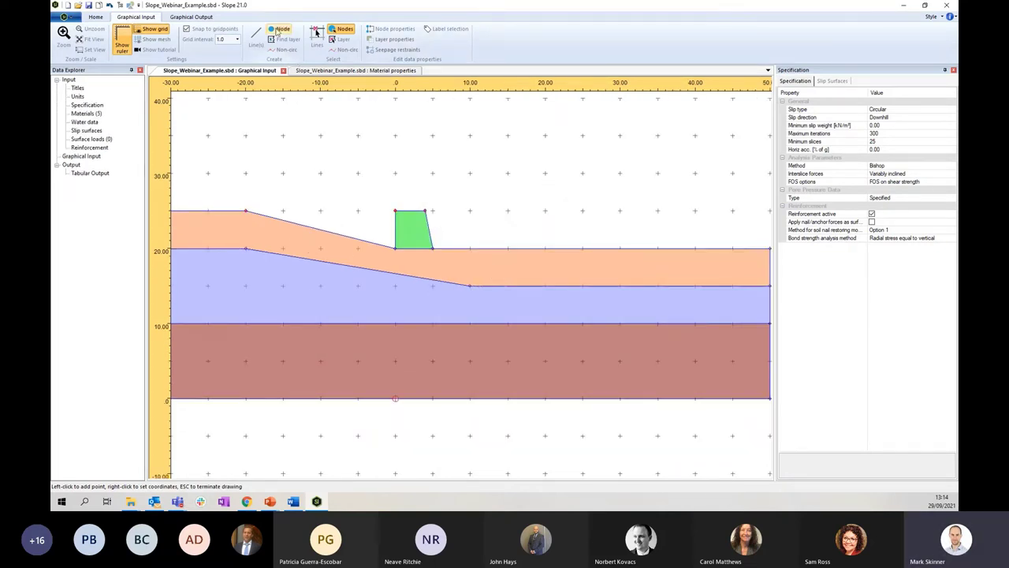
Step: Draw a horizontal line from the slope crest at (-20, 25) to the retaining wall's upper back corner at (0, 25)
{"action": "left_click", "coordinate": [258, 38]}
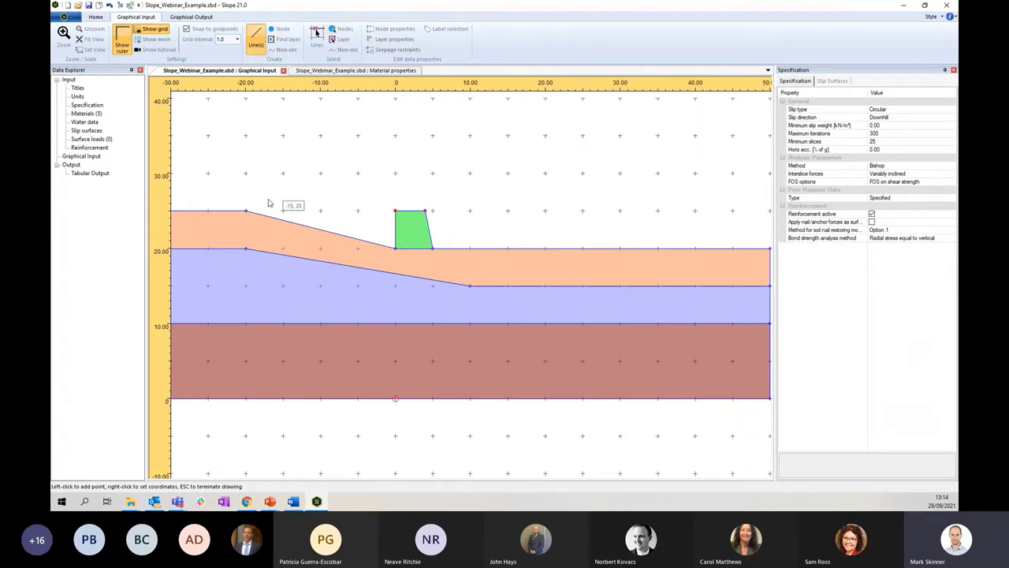
{"action": "left_click", "coordinate": [245, 209]}
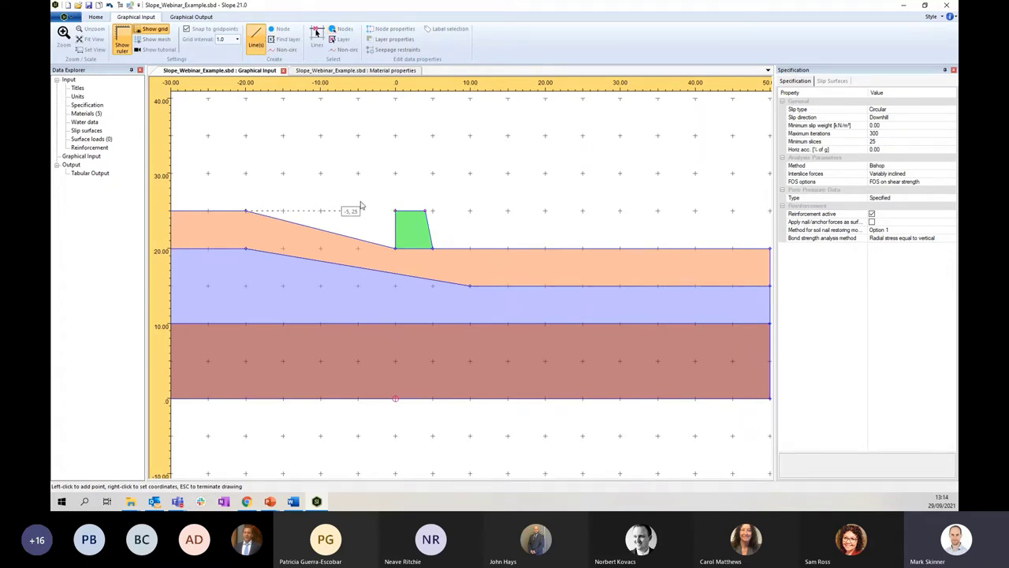
{"action": "left_click", "coordinate": [392, 211]}
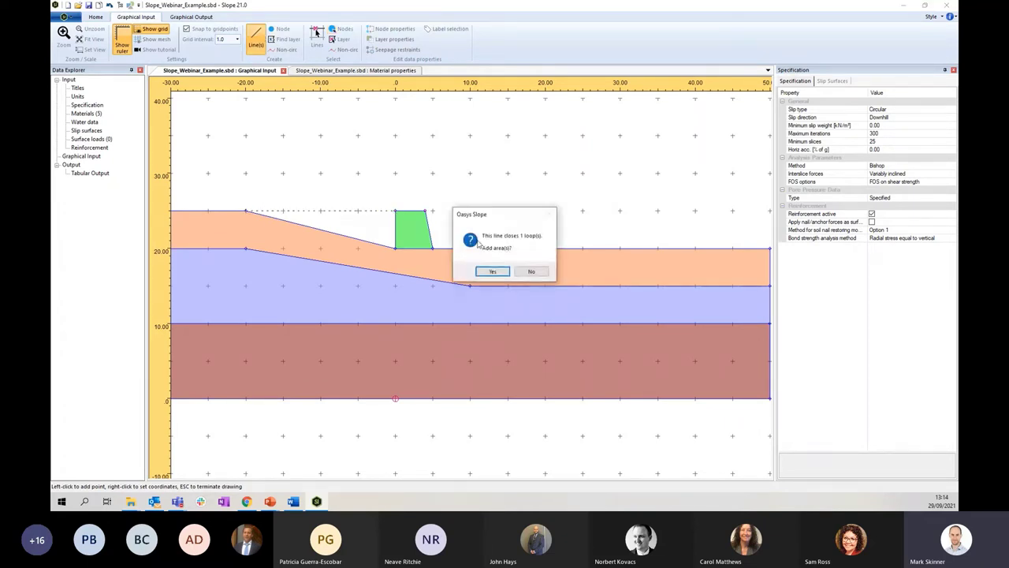
Step: Add the closed triangular area behind the retaining wall as a soil layer and assign it the Granular fill material
{"action": "left_click", "coordinate": [487, 269]}
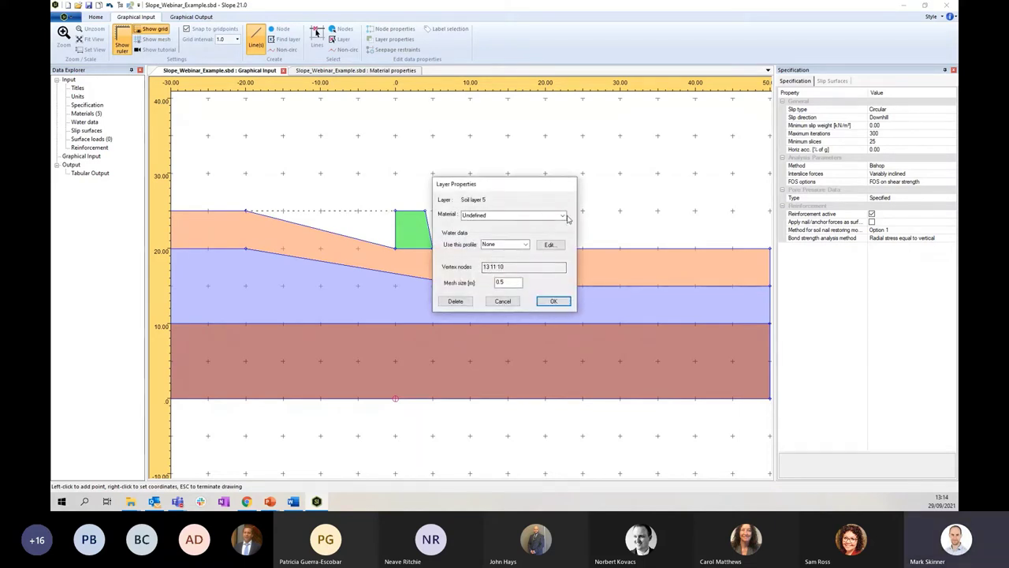
{"action": "left_click", "coordinate": [554, 217]}
{"action": "left_click", "coordinate": [550, 249]}
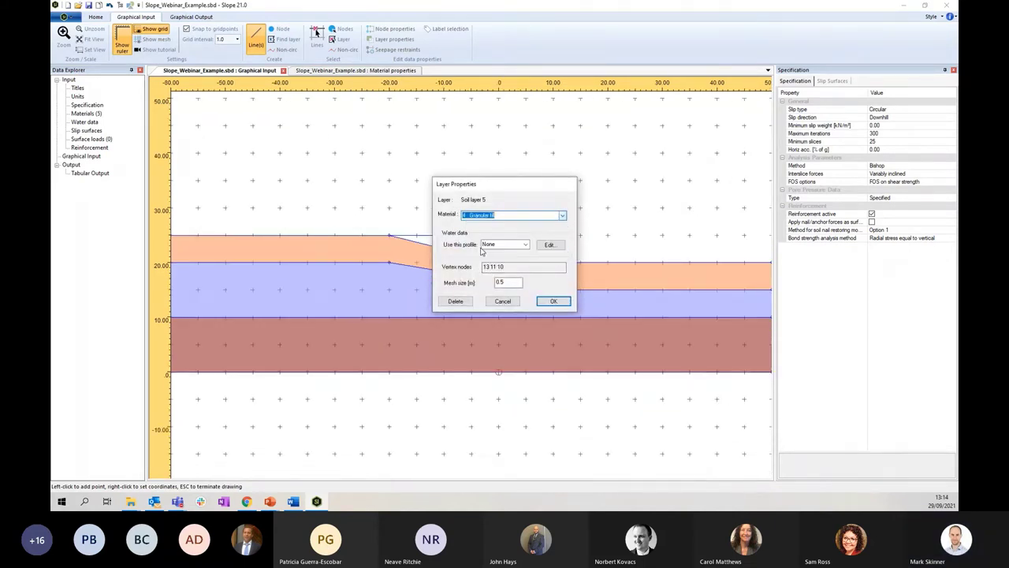
{"action": "left_click", "coordinate": [553, 302]}
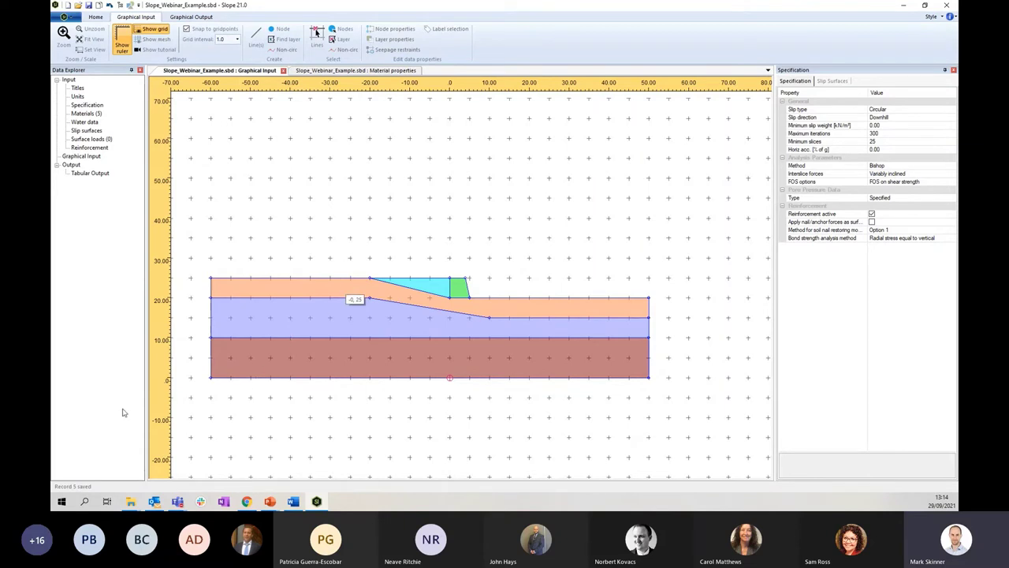
{"action": "key", "text": "alt+Tab"}
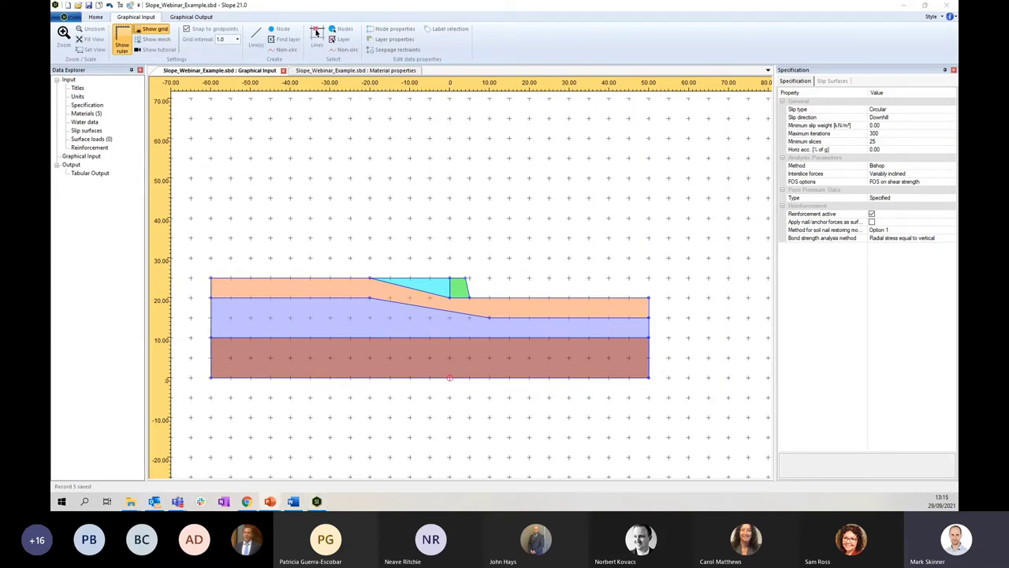
{"action": "key", "text": "alt+Tab"}
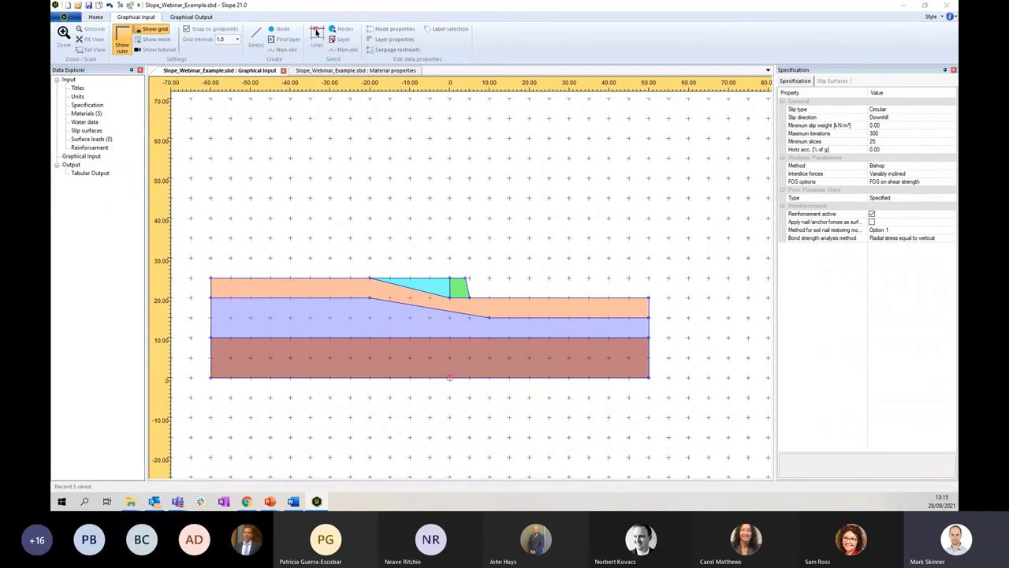
{"action": "key", "text": "alt+Tab"}
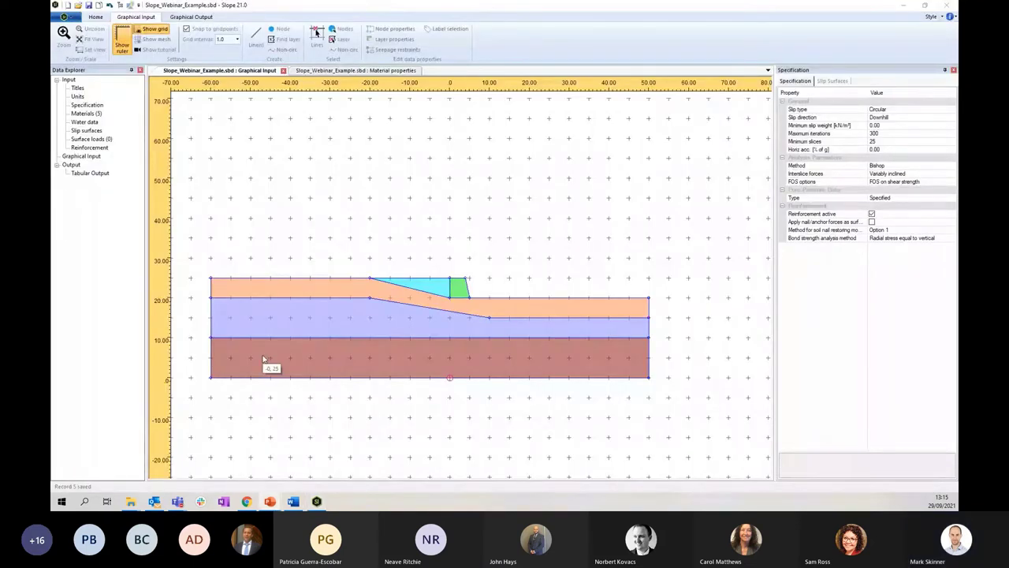
{"action": "double_click", "coordinate": [91, 123]}
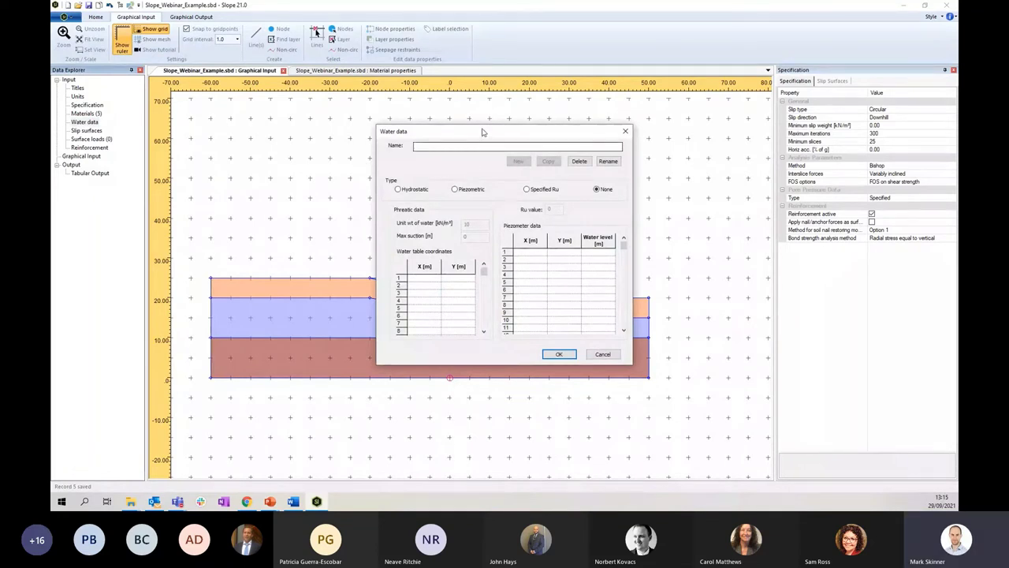
{"action": "left_click", "coordinate": [425, 281]}
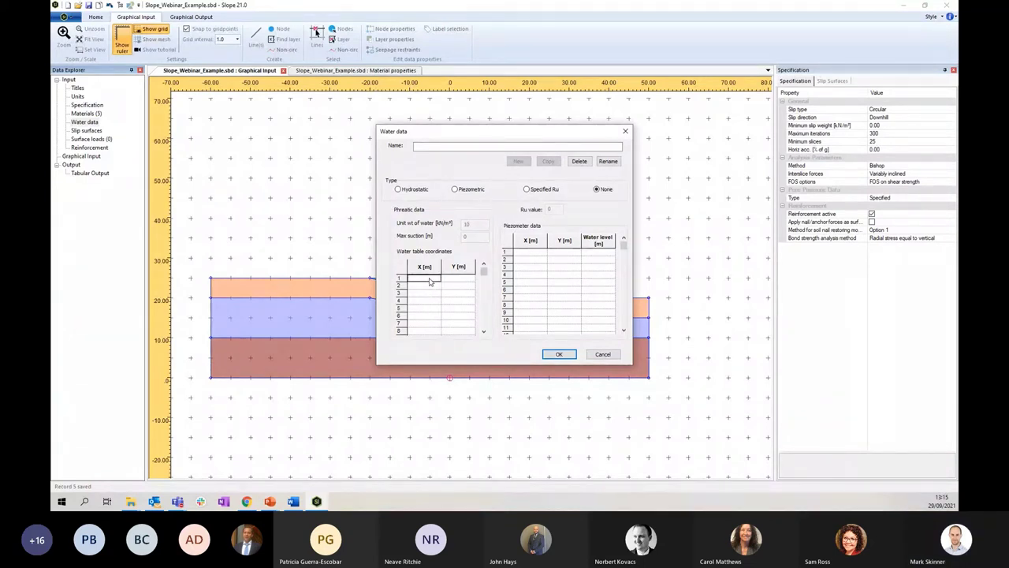
{"action": "left_click", "coordinate": [606, 356]}
{"action": "double_click", "coordinate": [87, 123]}
{"action": "left_click", "coordinate": [422, 282]}
{"action": "left_click", "coordinate": [426, 268]}
{"action": "left_click", "coordinate": [430, 280]}
{"action": "left_click", "coordinate": [605, 354]}
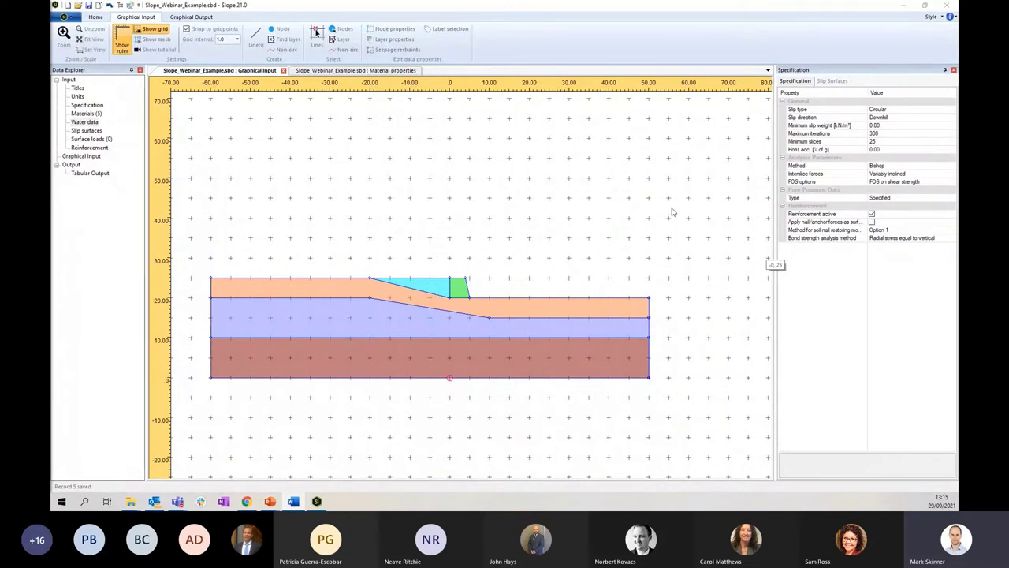
Step: Set the circle centre type for the slip surfaces to Grid
{"action": "left_click", "coordinate": [831, 81]}
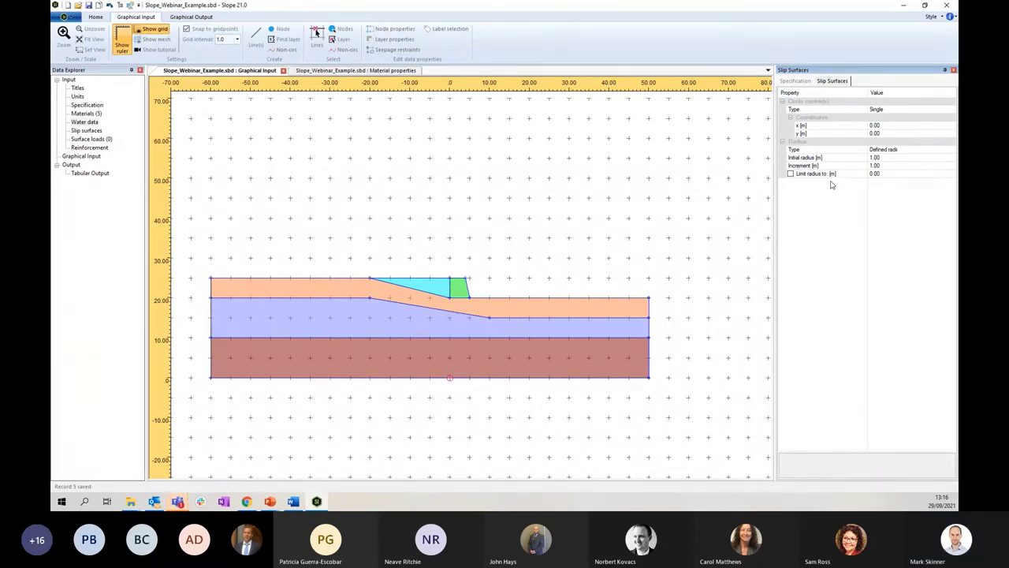
{"action": "left_click", "coordinate": [912, 111]}
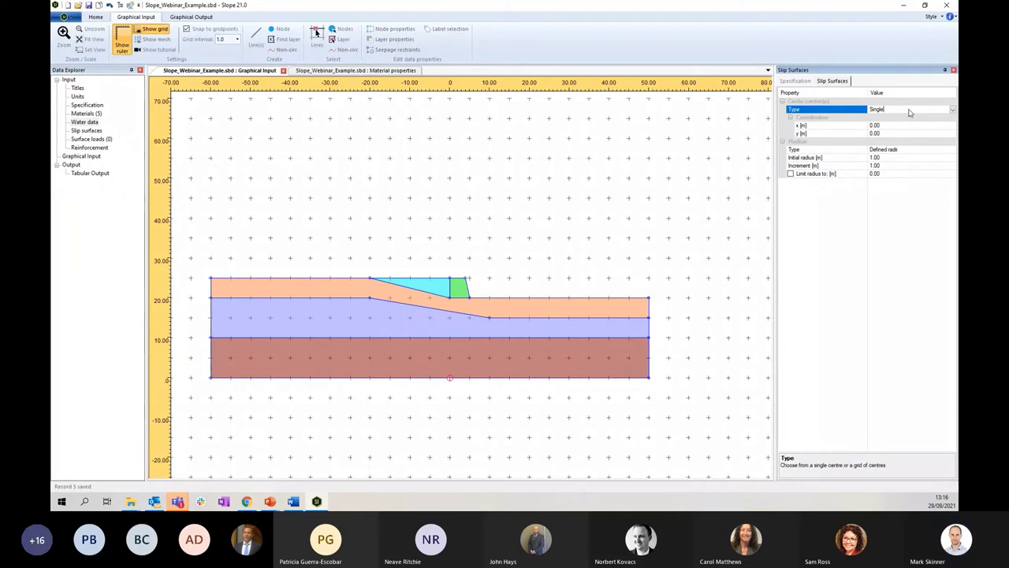
{"action": "left_click", "coordinate": [952, 111]}
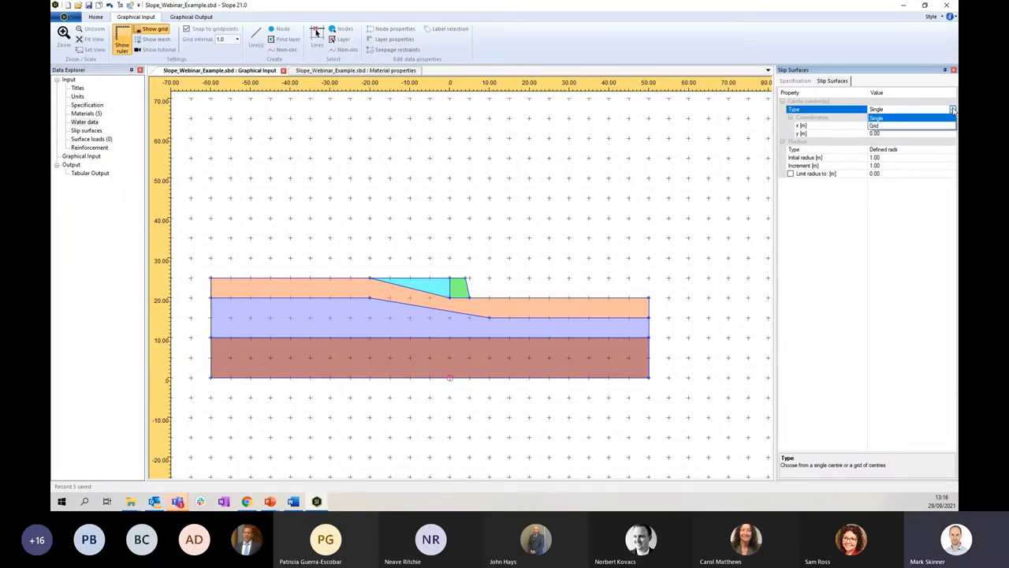
{"action": "left_click", "coordinate": [886, 128]}
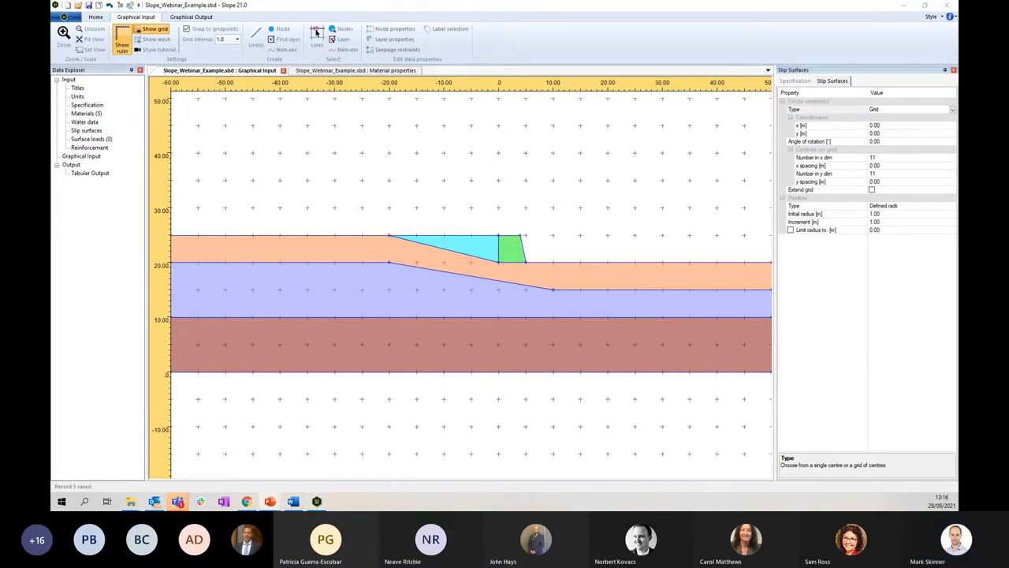
Step: Set the origin of the slip circle centre grid to x = 10 m and y = 25 m
{"action": "left_click", "coordinate": [885, 126]}
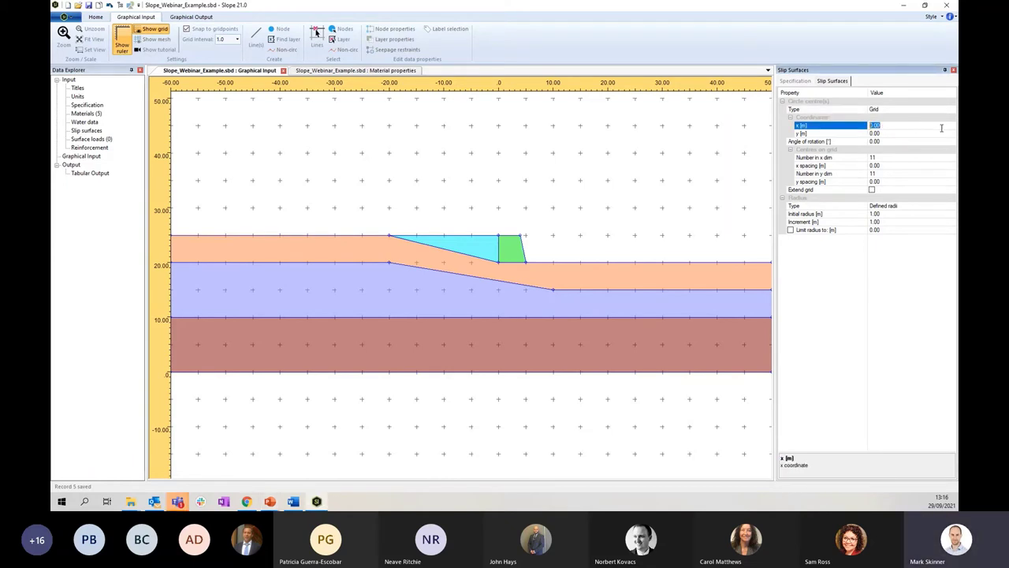
{"action": "type", "text": "10"}
{"action": "left_click", "coordinate": [888, 134]}
{"action": "type", "text": "25"}
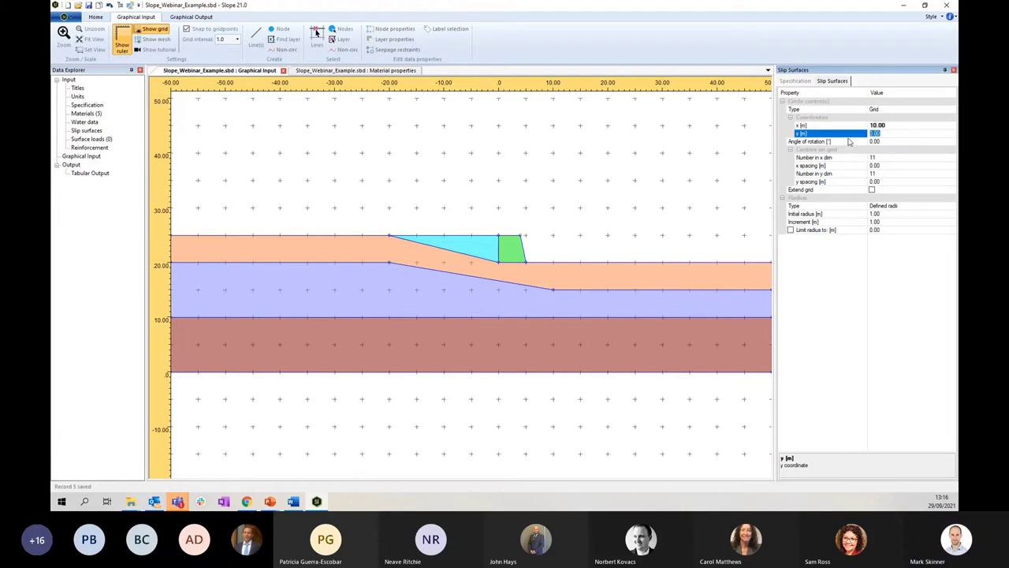
{"action": "left_click", "coordinate": [895, 125]}
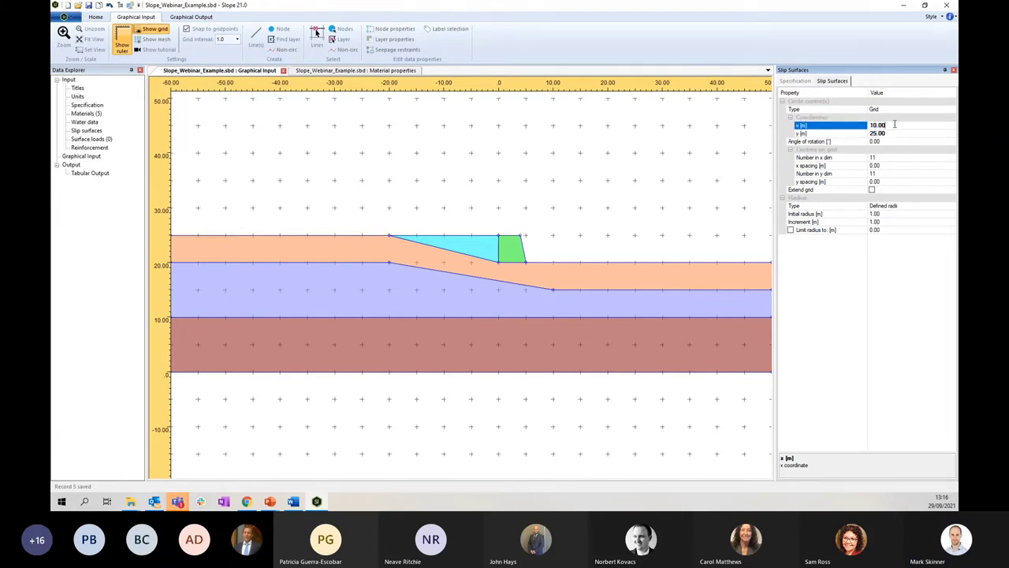
Step: Set both the x and y spacing of the circle centre grid to 2 m
{"action": "left_click", "coordinate": [886, 166]}
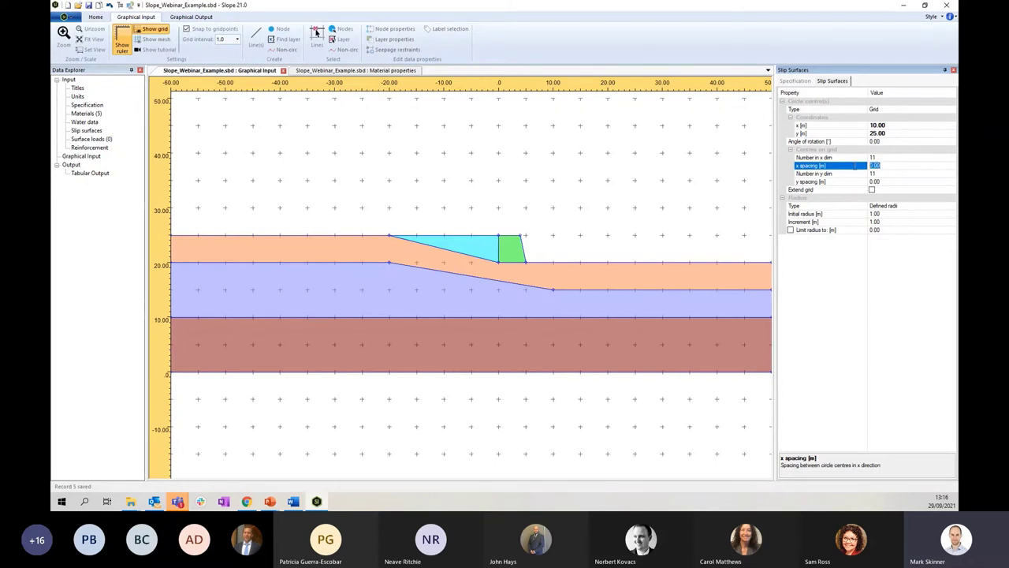
{"action": "type", "text": "2"}
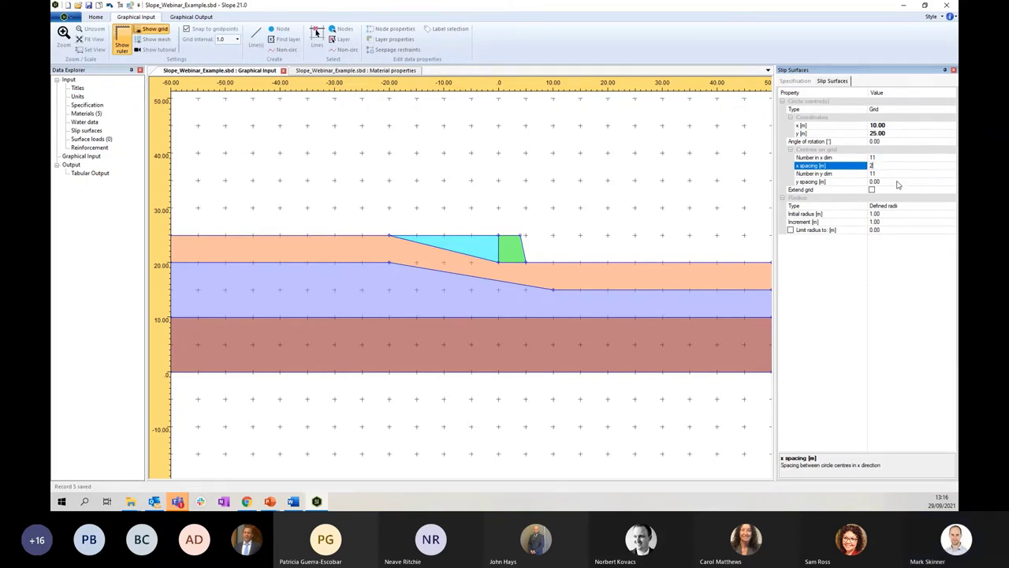
{"action": "left_click", "coordinate": [889, 182]}
{"action": "type", "text": "2"}
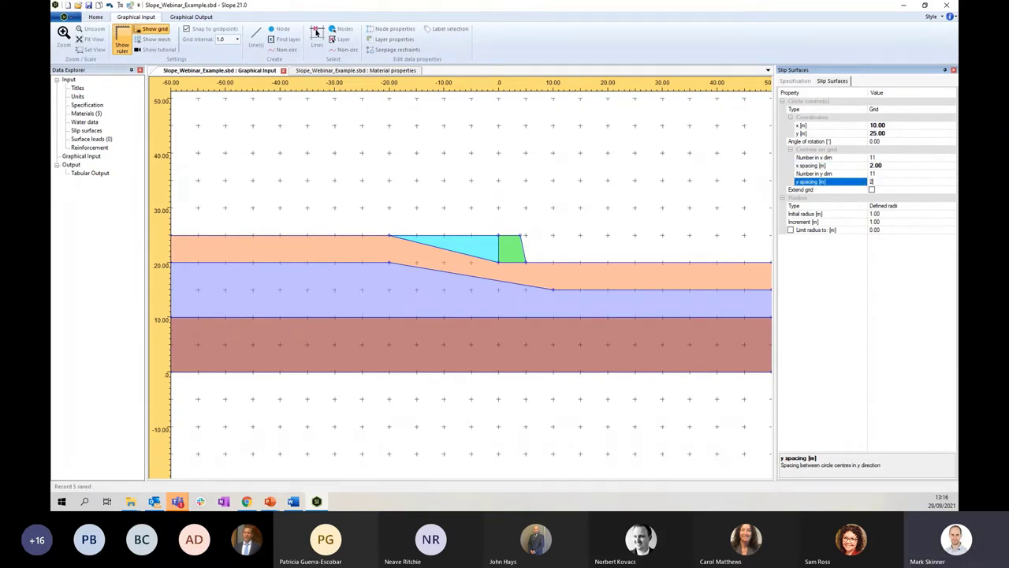
{"action": "left_click", "coordinate": [892, 159]}
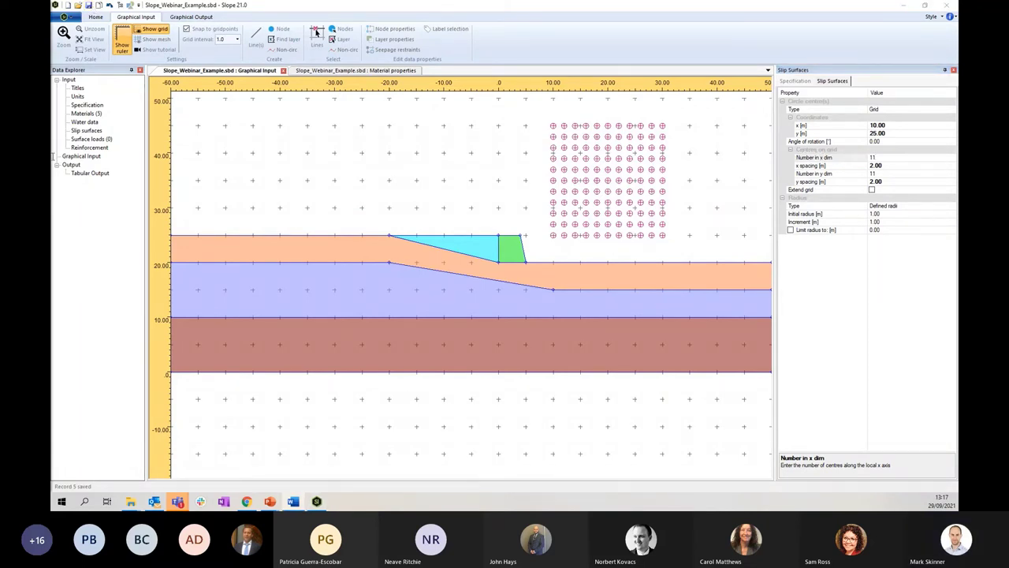
Step: Run the slip surface analysis to completion and close the analysis progress window
{"action": "scroll", "coordinate": [489, 162], "scroll_direction": "down", "scroll_amount": 1}
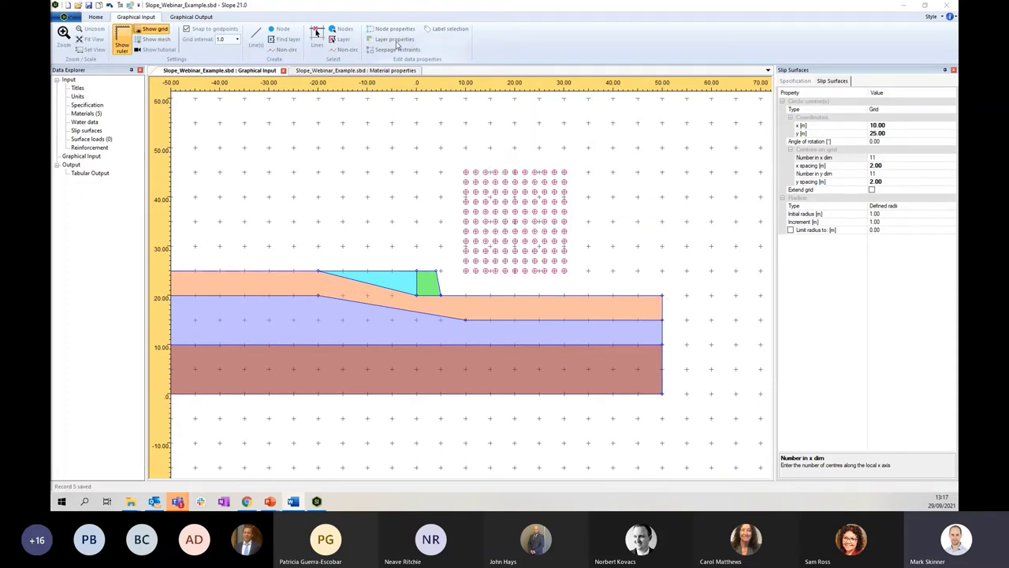
{"action": "left_click", "coordinate": [101, 17]}
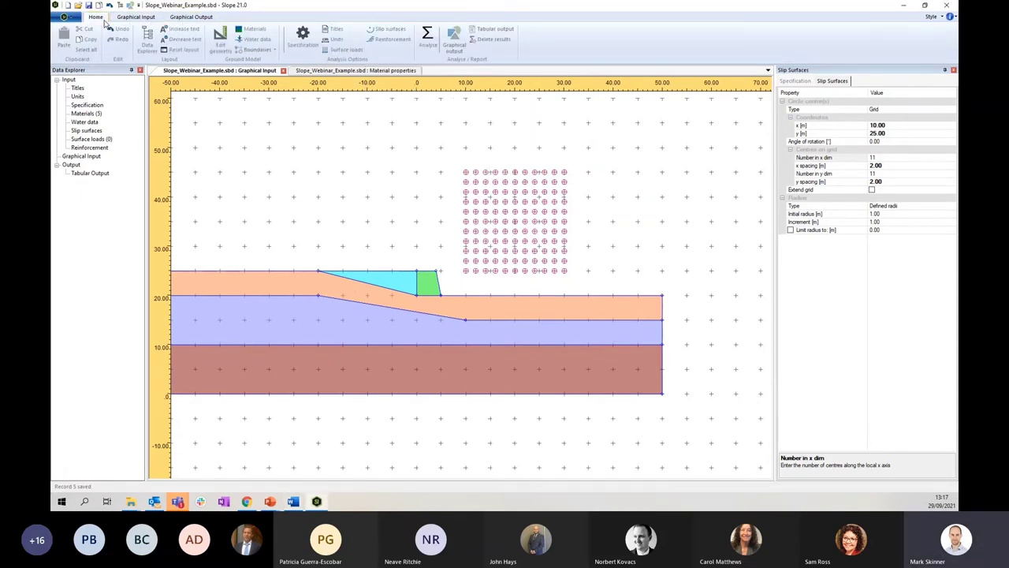
{"action": "left_click", "coordinate": [426, 35]}
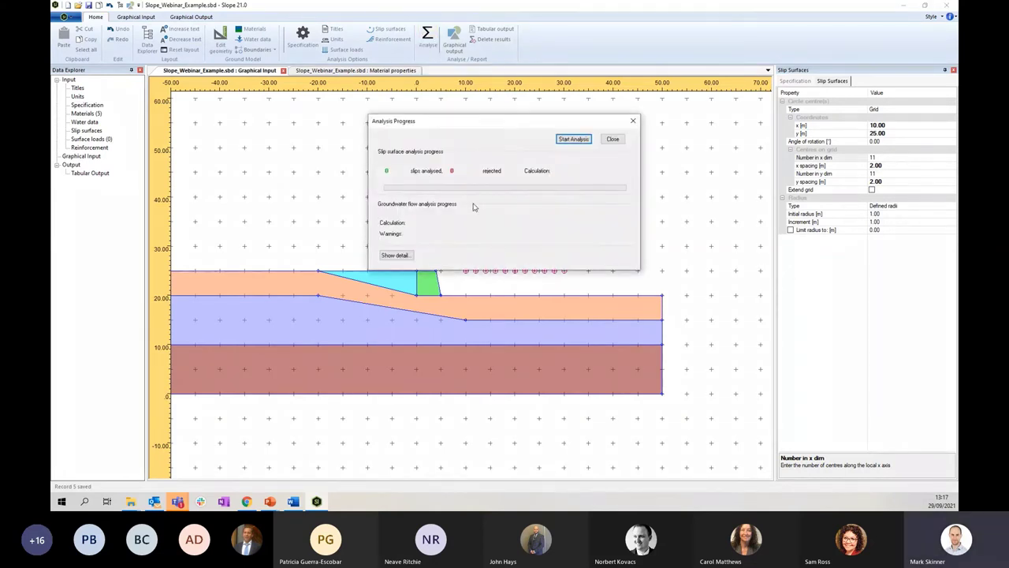
{"action": "left_click", "coordinate": [578, 141]}
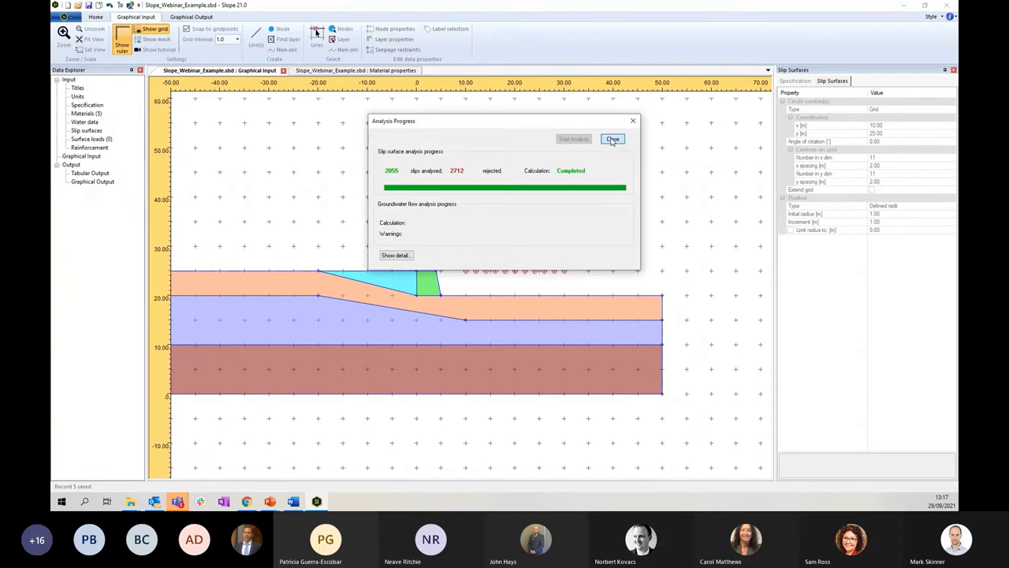
{"action": "left_click", "coordinate": [613, 140]}
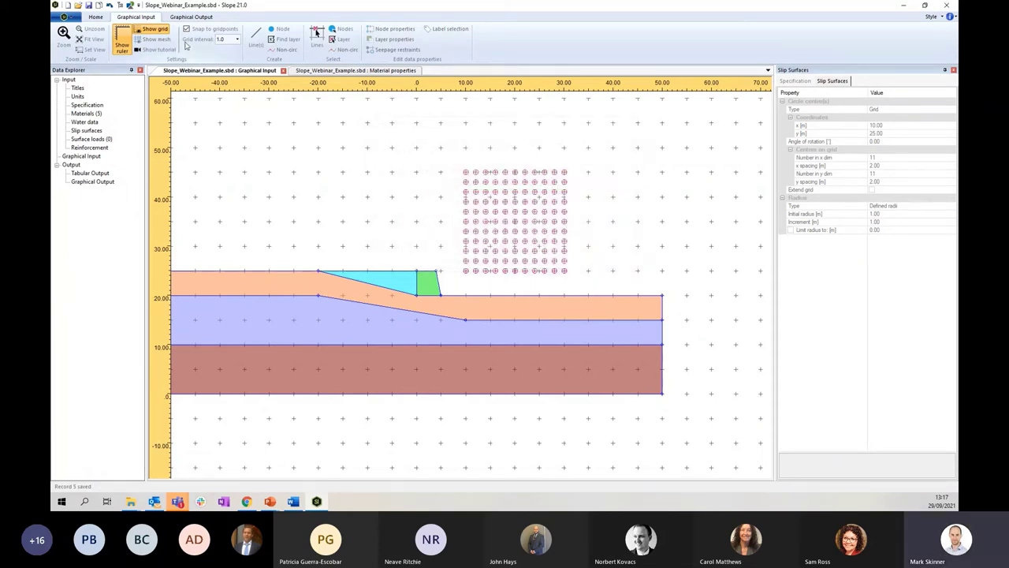
Step: Display the graphical output of the analysed slip surfaces and their factors of safety
{"action": "left_click", "coordinate": [190, 16]}
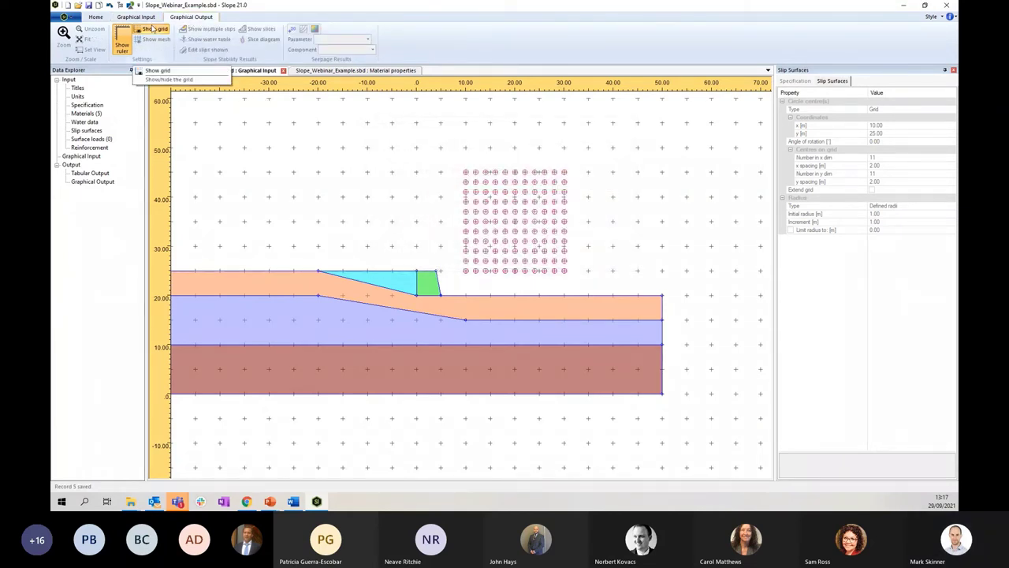
{"action": "left_click", "coordinate": [95, 17]}
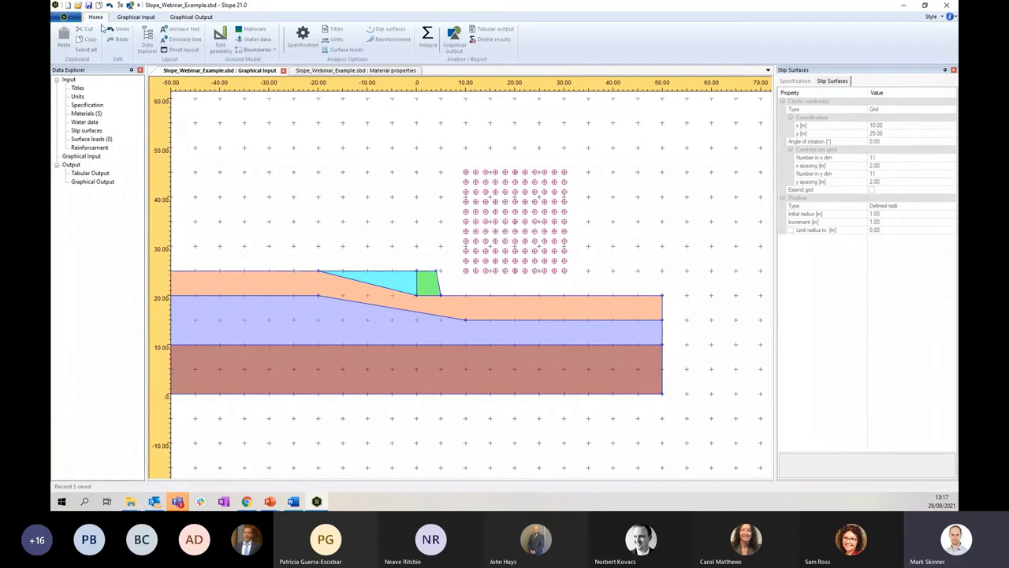
{"action": "left_click", "coordinate": [454, 38]}
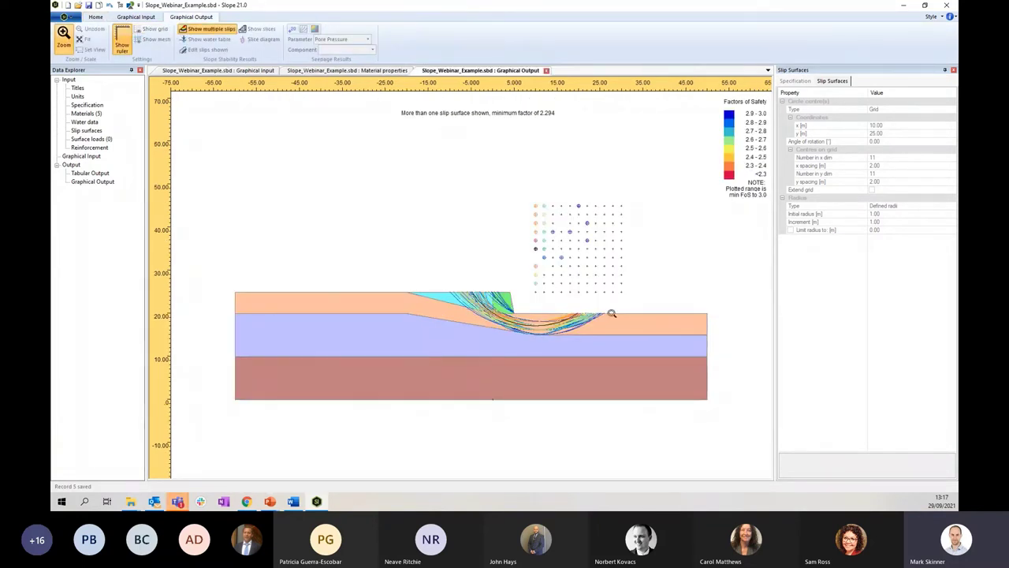
Step: Name the water data profile Groundwater 1 and set its type to Hydrostatic
{"action": "left_click", "coordinate": [96, 18]}
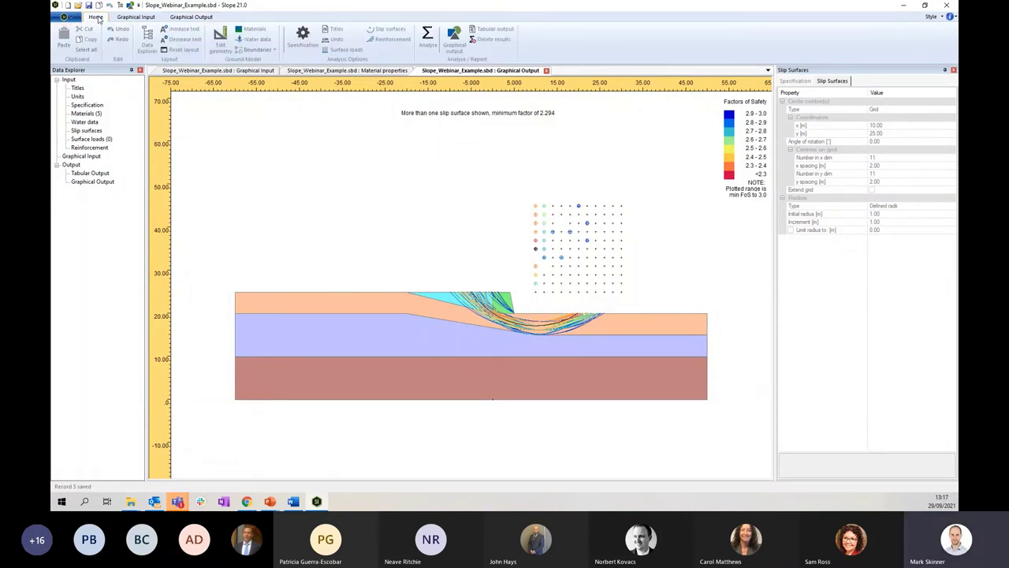
{"action": "double_click", "coordinate": [85, 123]}
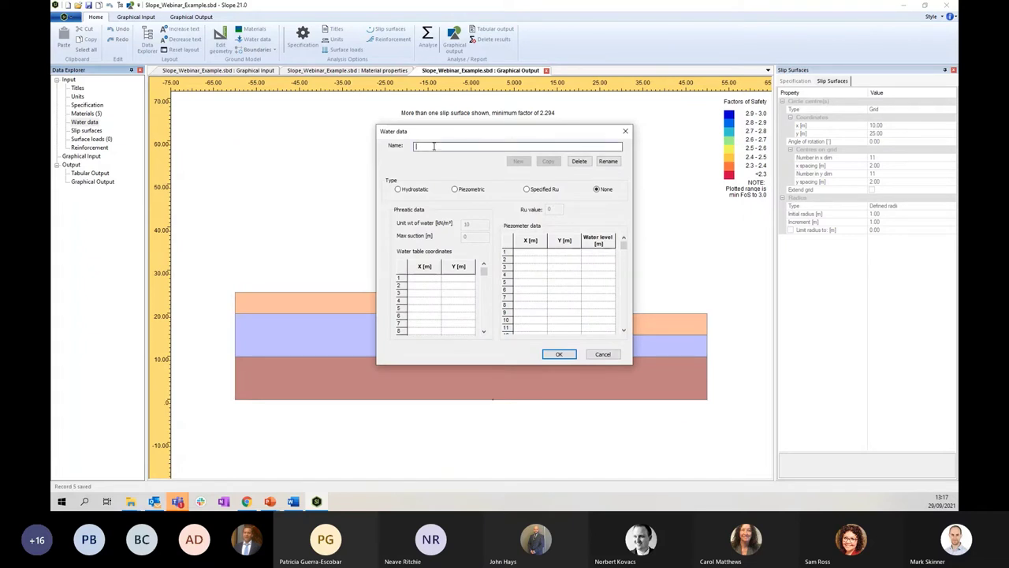
{"action": "type", "text": "Gro"}
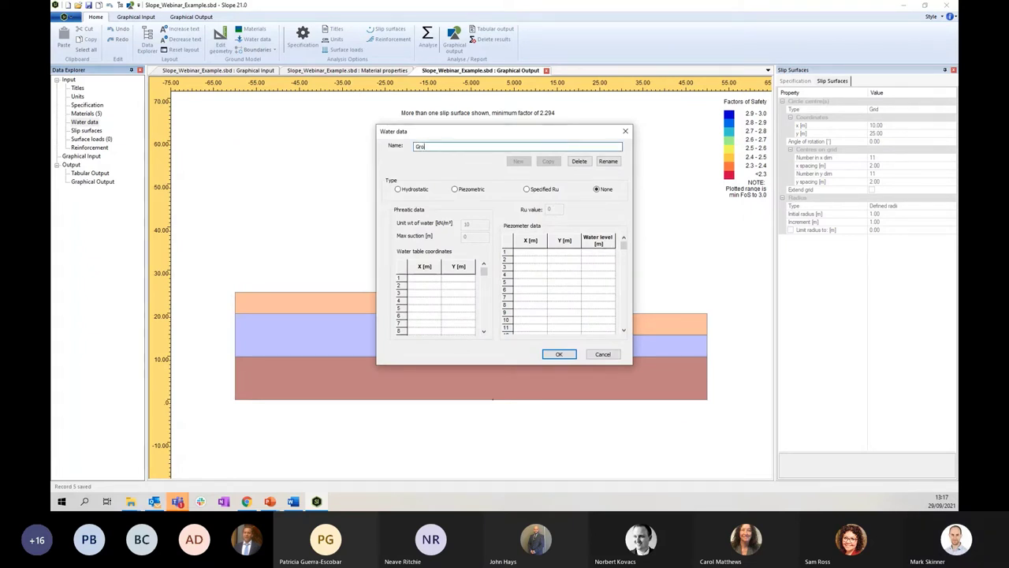
{"action": "type", "text": "undwater 1"}
{"action": "left_click", "coordinate": [399, 190]}
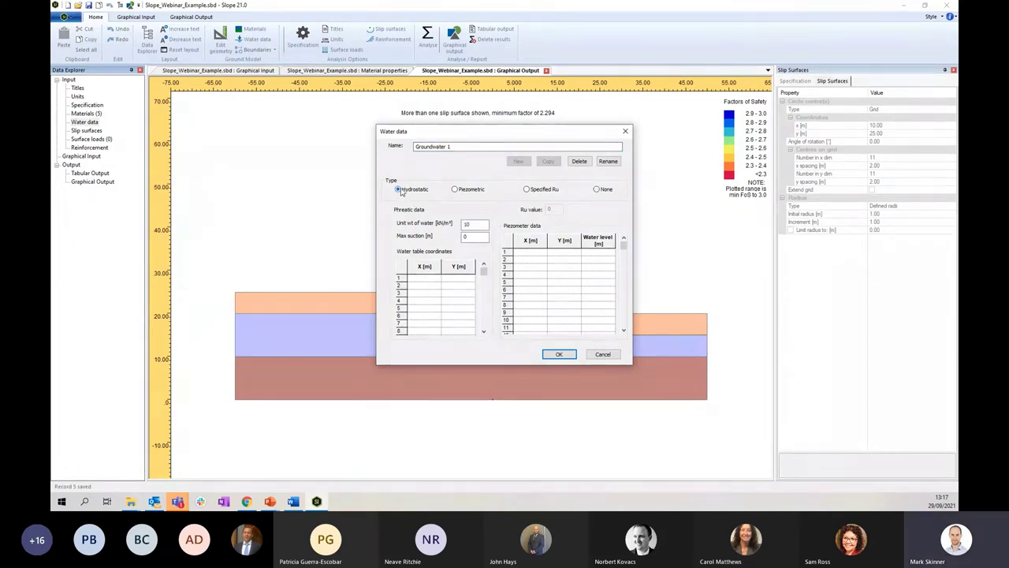
Step: Enter the first two water table coordinates of Groundwater 1 as (-50, 24) and (-20, 24)
{"action": "left_click", "coordinate": [423, 279]}
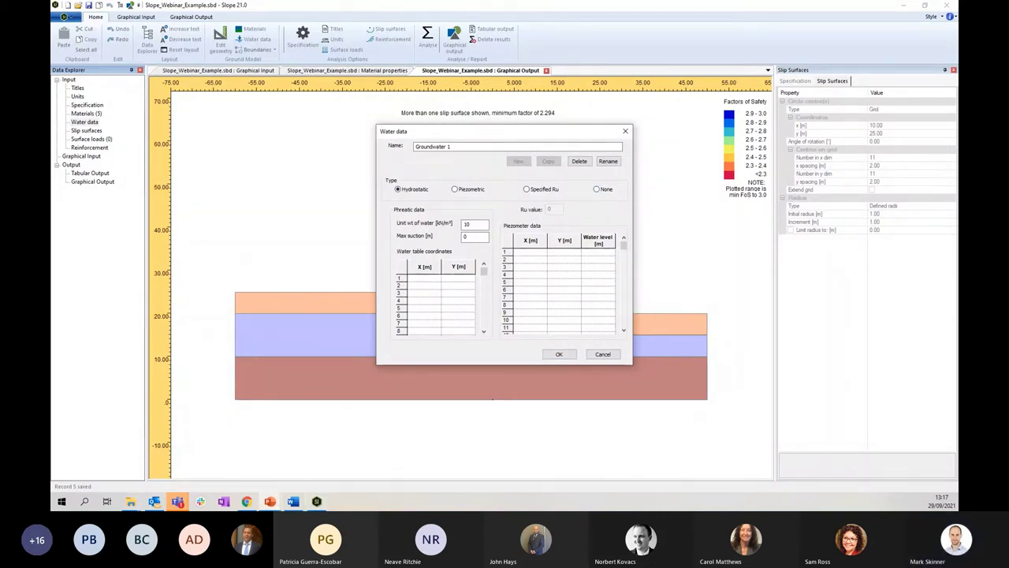
{"action": "left_click", "coordinate": [430, 279]}
{"action": "left_click", "coordinate": [431, 280]}
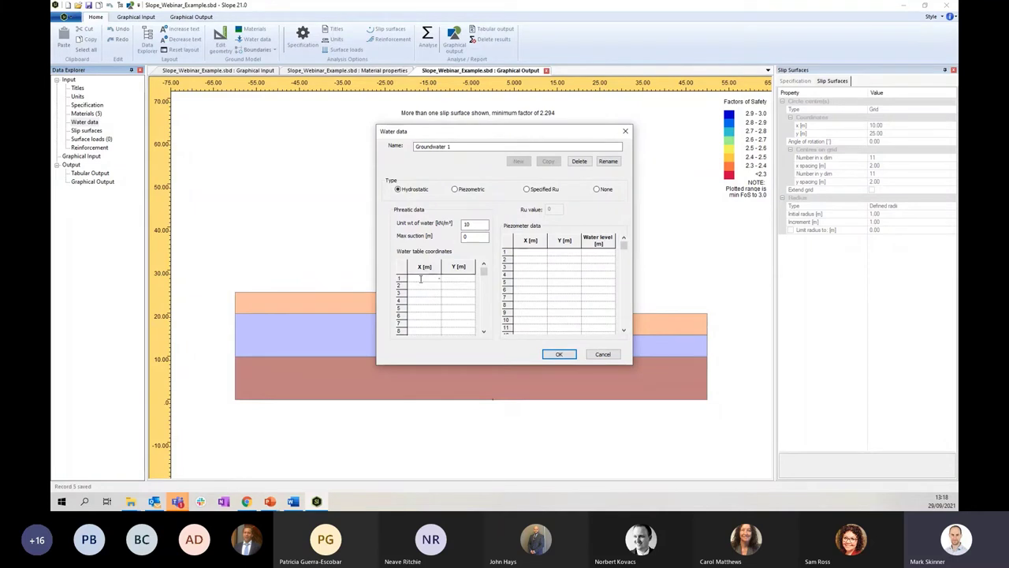
{"action": "type", "text": "-50"}
{"action": "key", "text": "Tab"}
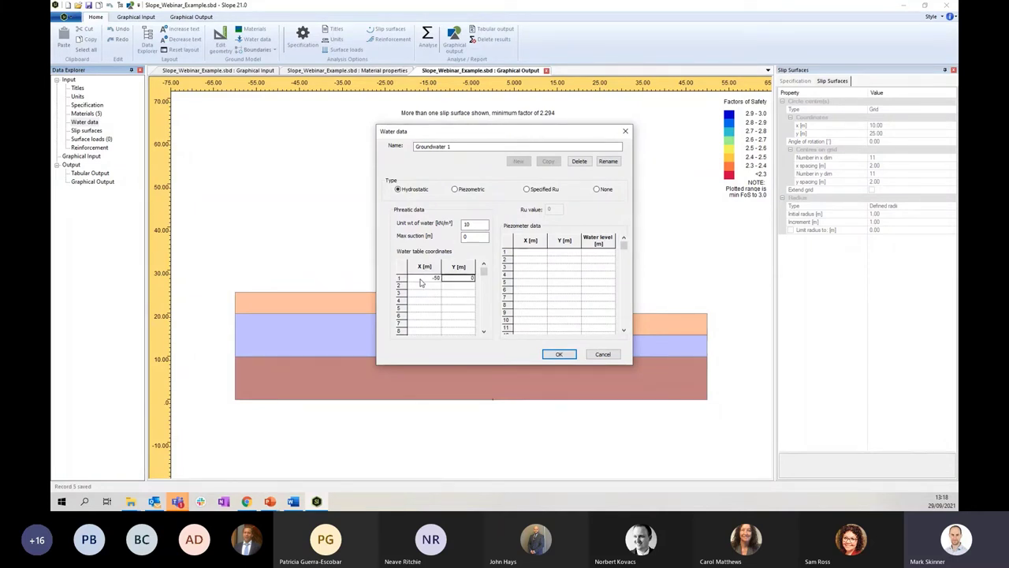
{"action": "type", "text": "24"}
{"action": "key", "text": "Tab"}
{"action": "type", "text": "-20"}
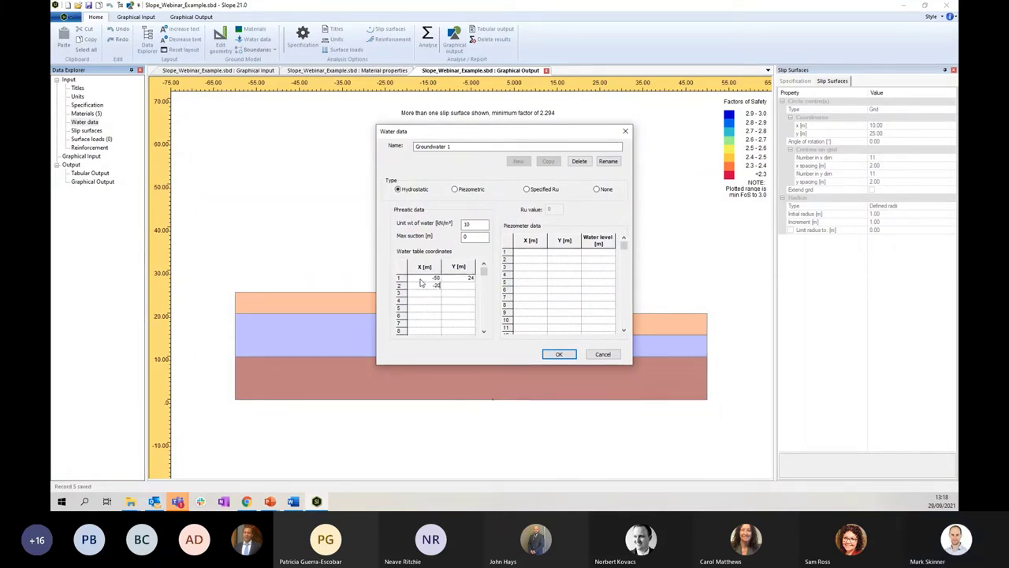
{"action": "key", "text": "Tab"}
{"action": "type", "text": "24"}
{"action": "key", "text": "Tab"}
Step: Enter the remaining water table coordinates as (0, 19.5), (10, 19) and (50, 18)
{"action": "key", "text": "Tab"}
{"action": "type", "text": "19.5"}
{"action": "key", "text": "Tab"}
{"action": "type", "text": "10"}
{"action": "key", "text": "Tab"}
{"action": "type", "text": "19"}
{"action": "key", "text": "Tab"}
{"action": "type", "text": "50"}
{"action": "key", "text": "Tab"}
{"action": "type", "text": "18"}
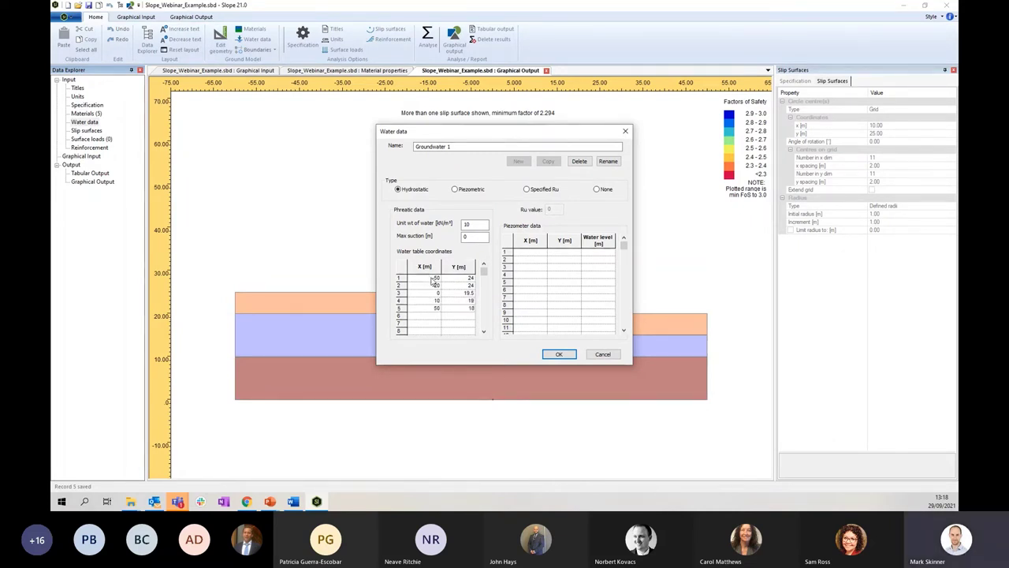
Step: Save the water data, accepting deletion of the existing results, and show the graphical input of the model
{"action": "left_click", "coordinate": [559, 355]}
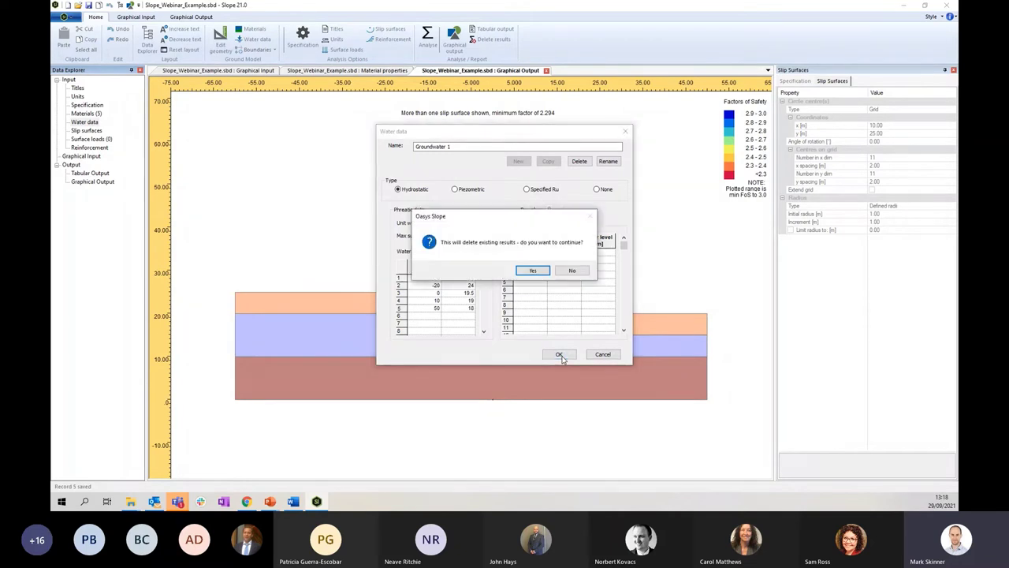
{"action": "left_click", "coordinate": [533, 269]}
{"action": "left_click", "coordinate": [186, 71]}
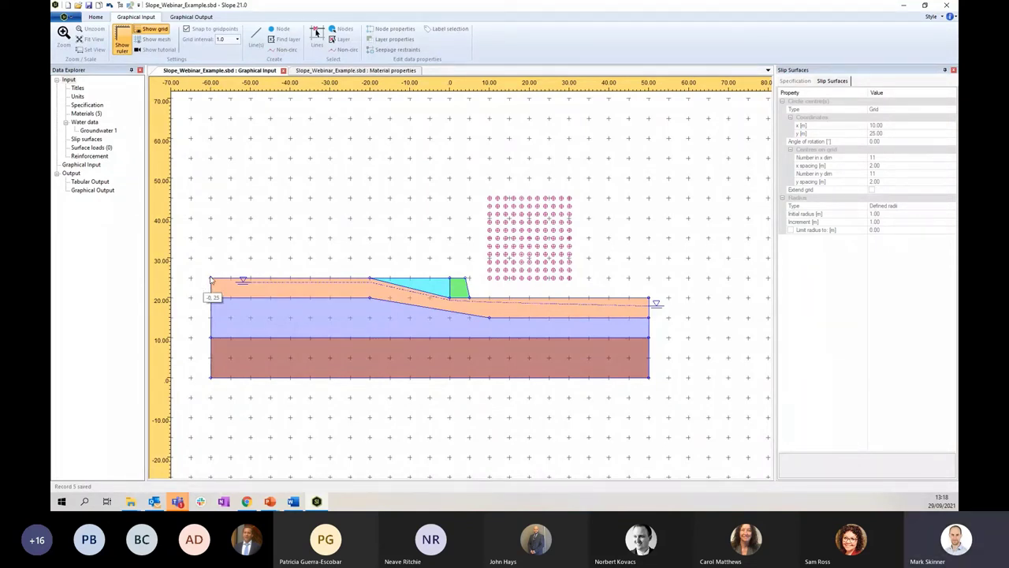
Step: Reopen the Groundwater 1 data and set the X coordinate of its first water table point to -60 m
{"action": "double_click", "coordinate": [107, 132]}
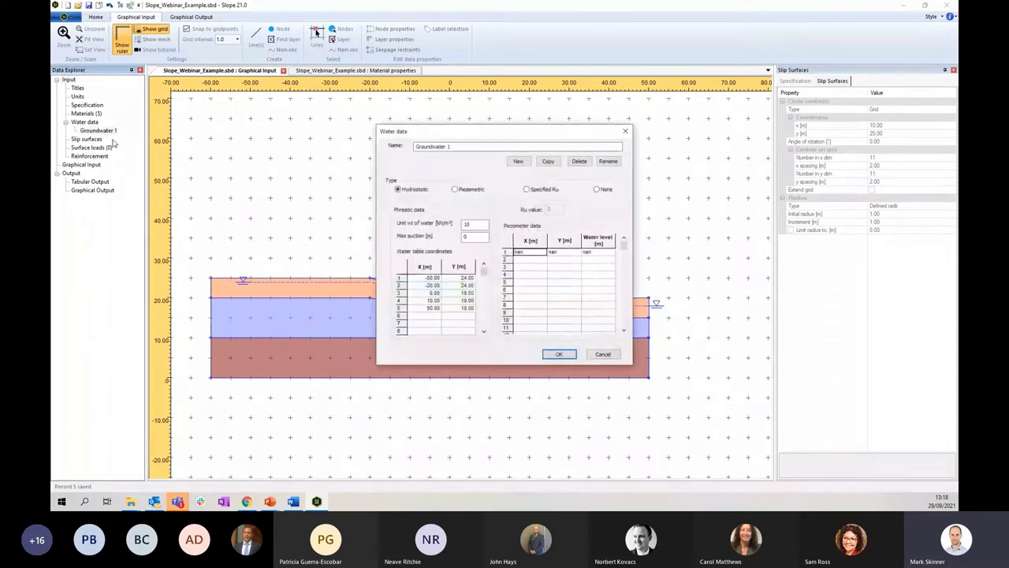
{"action": "left_click", "coordinate": [419, 279]}
{"action": "key", "text": "BackSpace"}
{"action": "type", "text": "-60"}
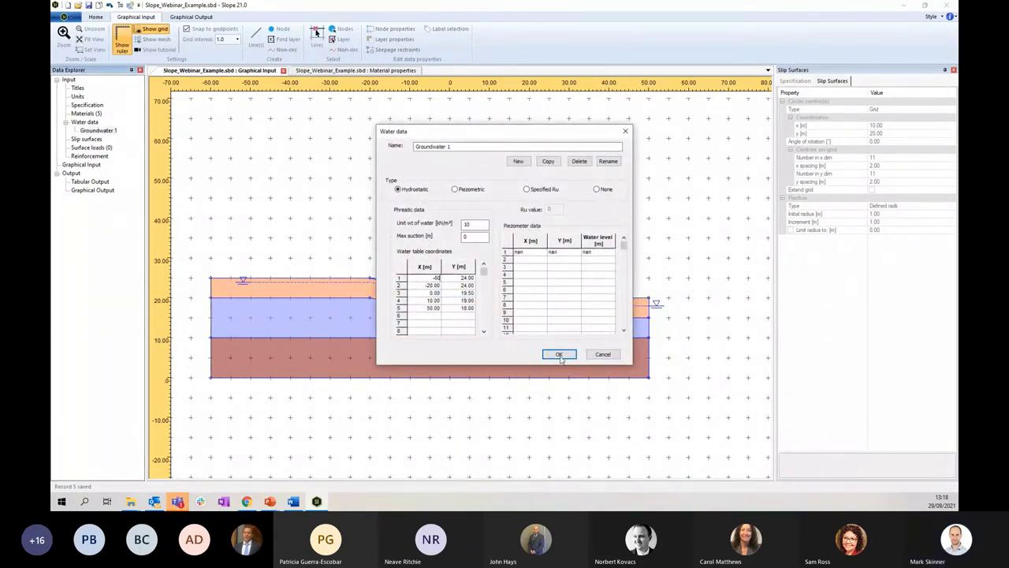
{"action": "key", "text": "Return"}
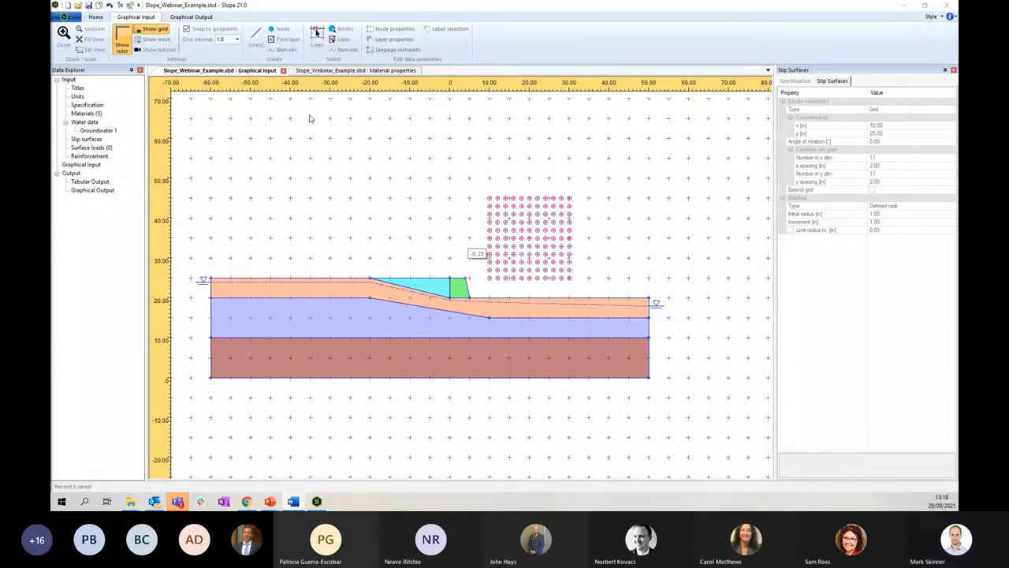
Step: Assign the Groundwater 1 water profile to the lowest layer, Rock
{"action": "left_click", "coordinate": [343, 39]}
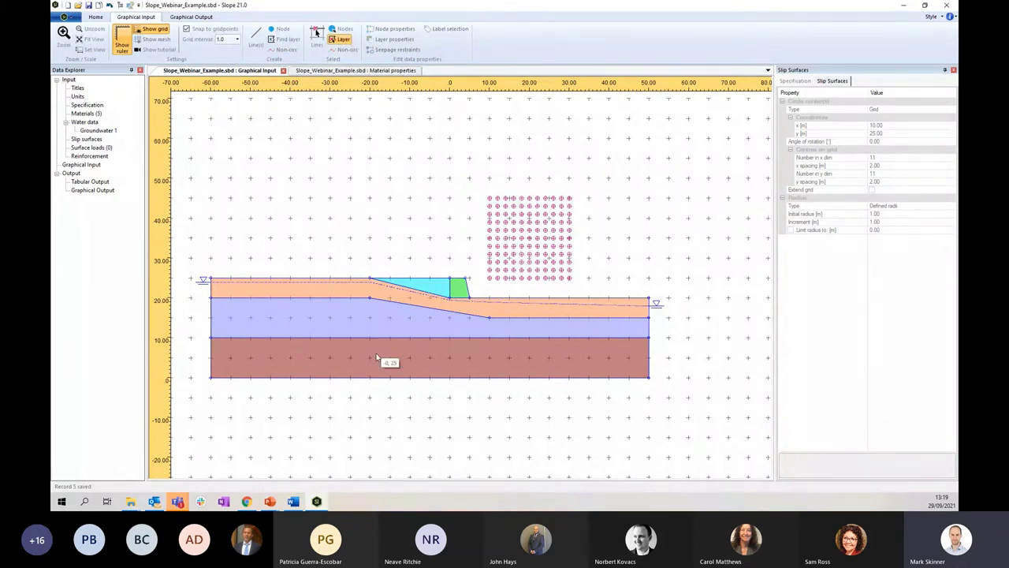
{"action": "left_click", "coordinate": [348, 357]}
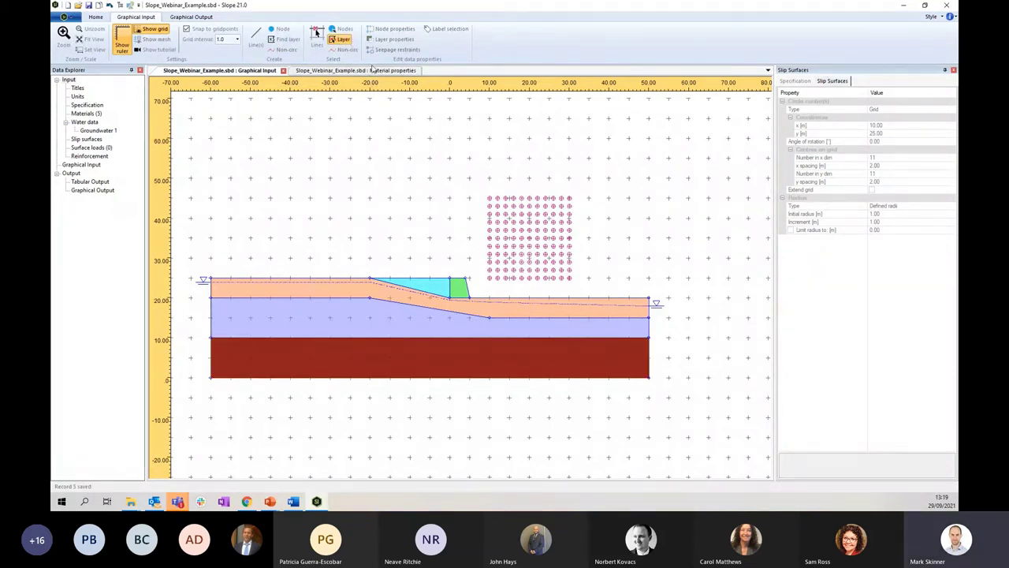
{"action": "left_click", "coordinate": [381, 40]}
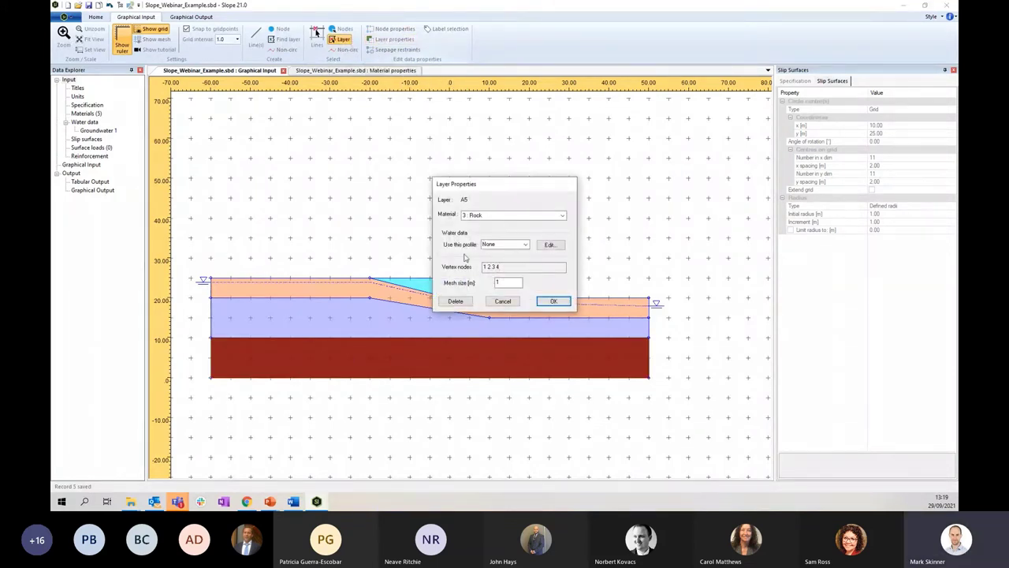
{"action": "left_click", "coordinate": [528, 245]}
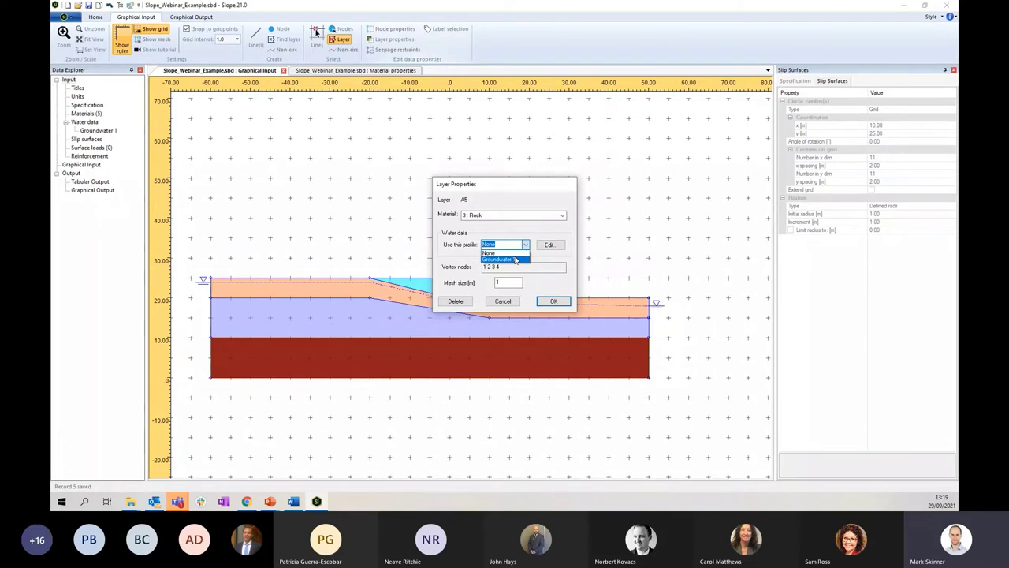
{"action": "left_click", "coordinate": [516, 259]}
{"action": "left_click", "coordinate": [554, 302]}
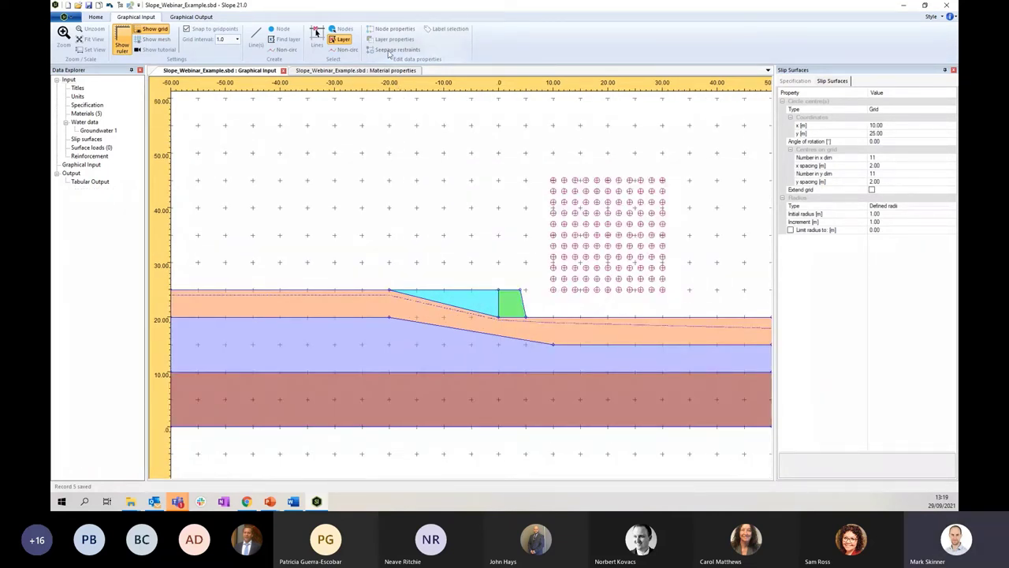
Step: Assign the Groundwater 1 water profile to the Gravely clay layer above the rock
{"action": "left_click", "coordinate": [398, 329]}
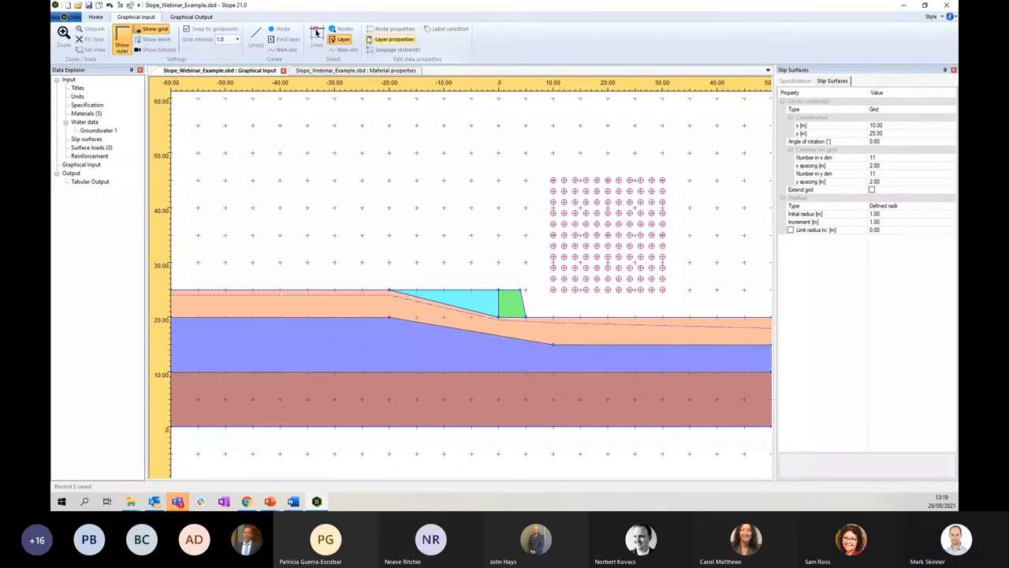
{"action": "left_click", "coordinate": [386, 40]}
{"action": "left_click", "coordinate": [525, 244]}
{"action": "left_click", "coordinate": [499, 261]}
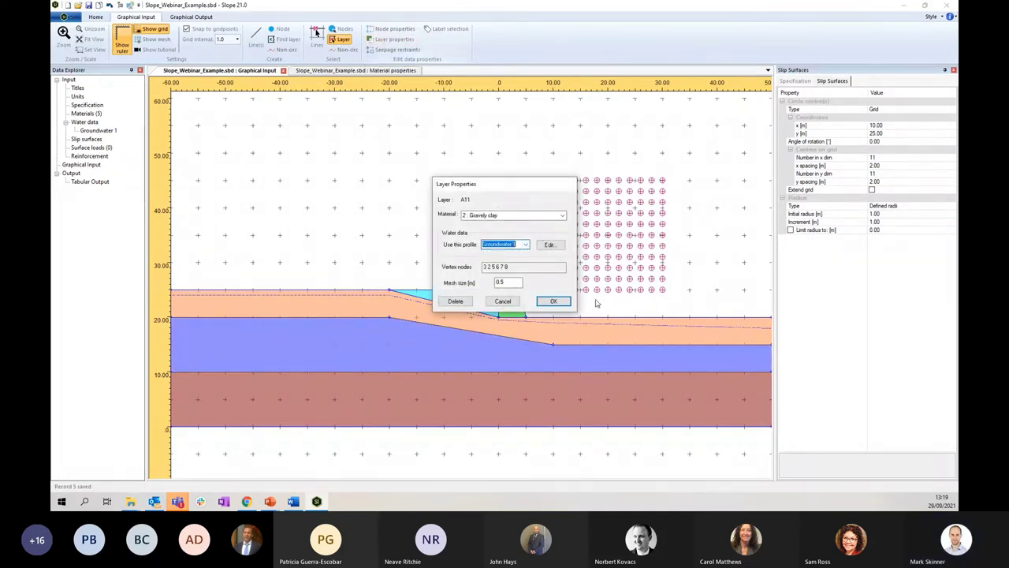
{"action": "left_click", "coordinate": [554, 301]}
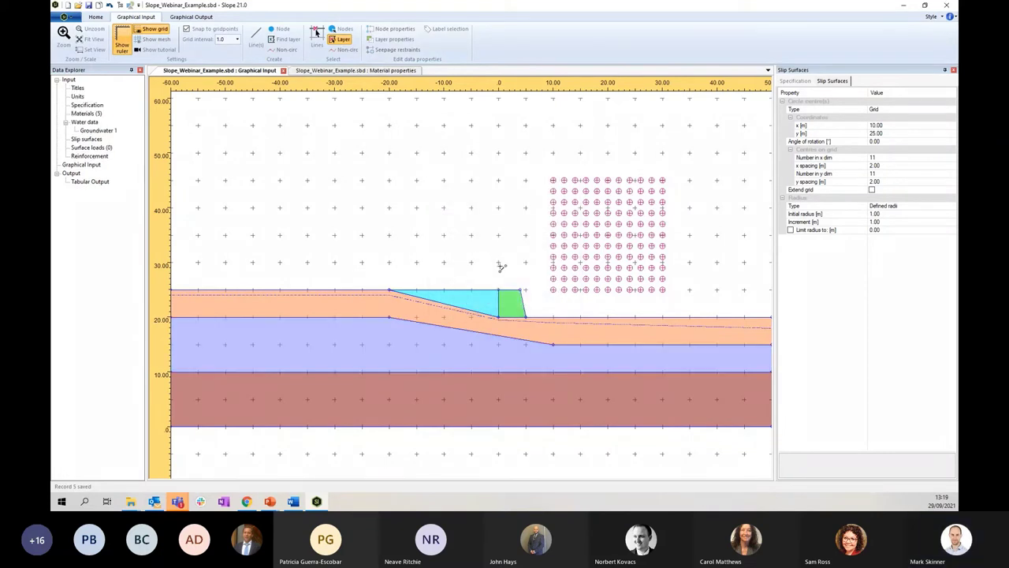
Step: Assign the Groundwater 1 water profile to the Sandy clay layer
{"action": "left_click", "coordinate": [369, 306]}
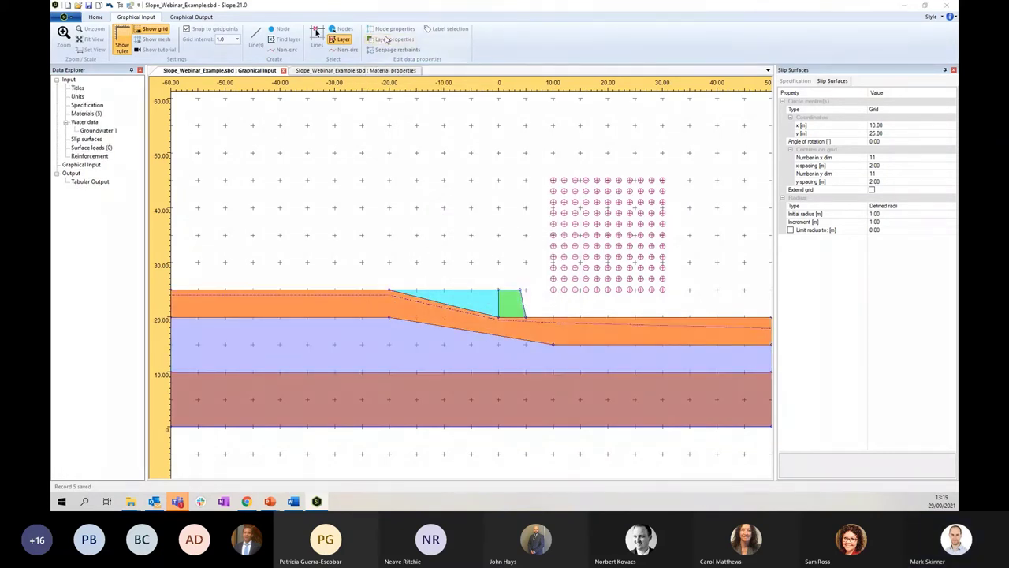
{"action": "left_click", "coordinate": [387, 40]}
{"action": "left_click", "coordinate": [525, 245]}
{"action": "left_click", "coordinate": [501, 258]}
{"action": "left_click", "coordinate": [554, 303]}
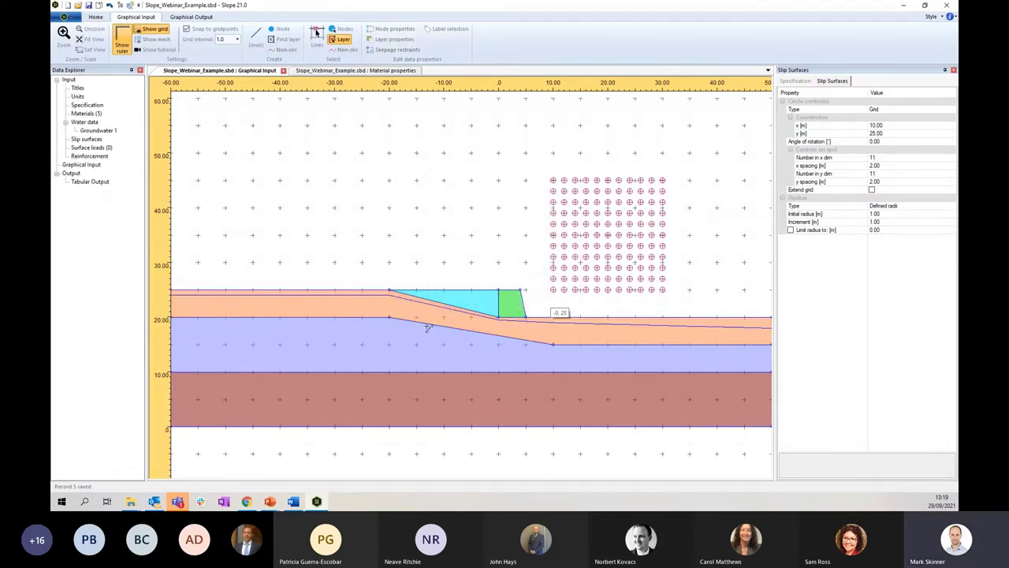
Step: Run the slip surface analysis with groundwater included and display its graphical output
{"action": "scroll", "coordinate": [428, 328], "scroll_direction": "down", "scroll_amount": 2}
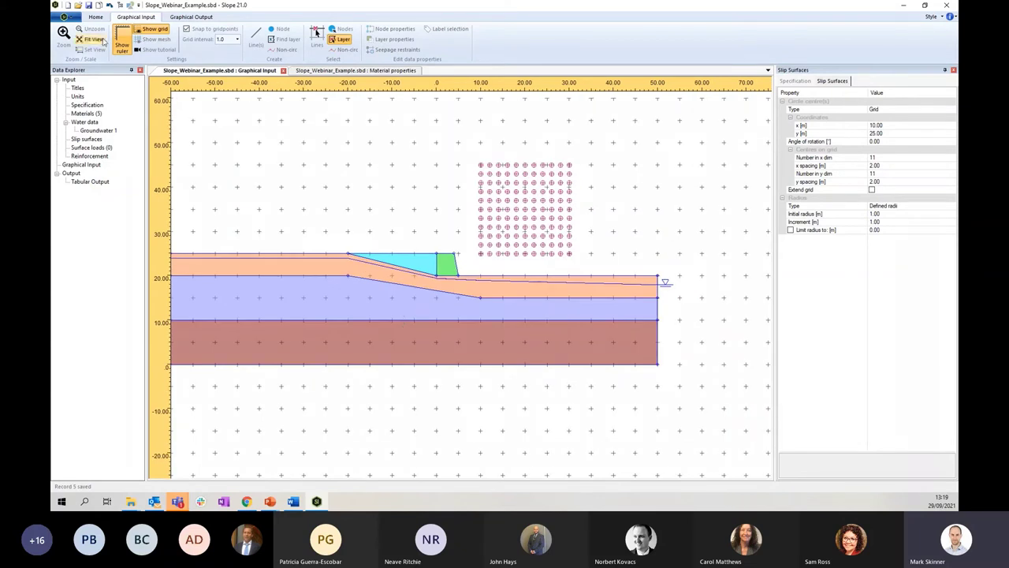
{"action": "left_click", "coordinate": [96, 17]}
{"action": "left_click", "coordinate": [437, 52]}
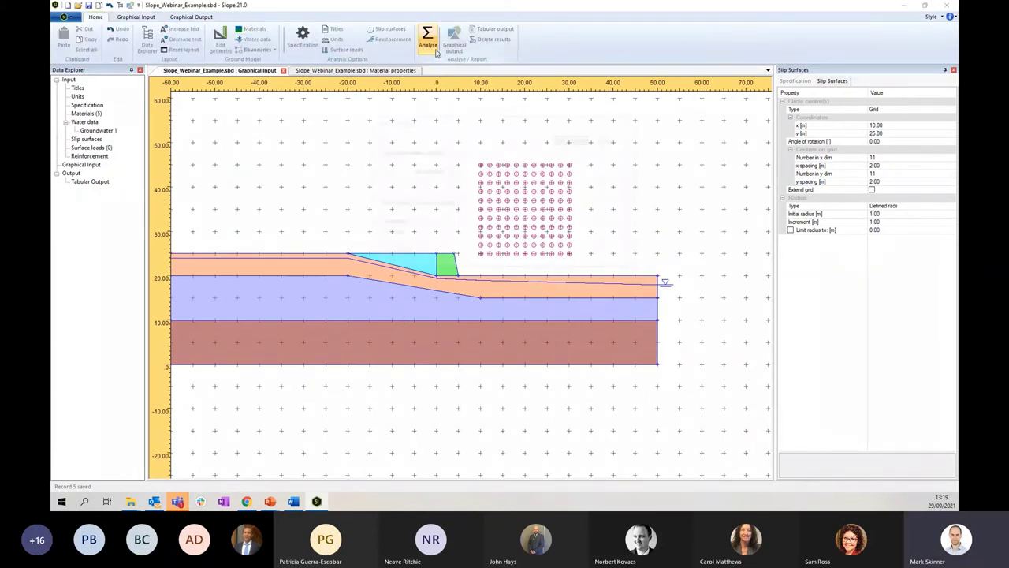
{"action": "left_click", "coordinate": [572, 143]}
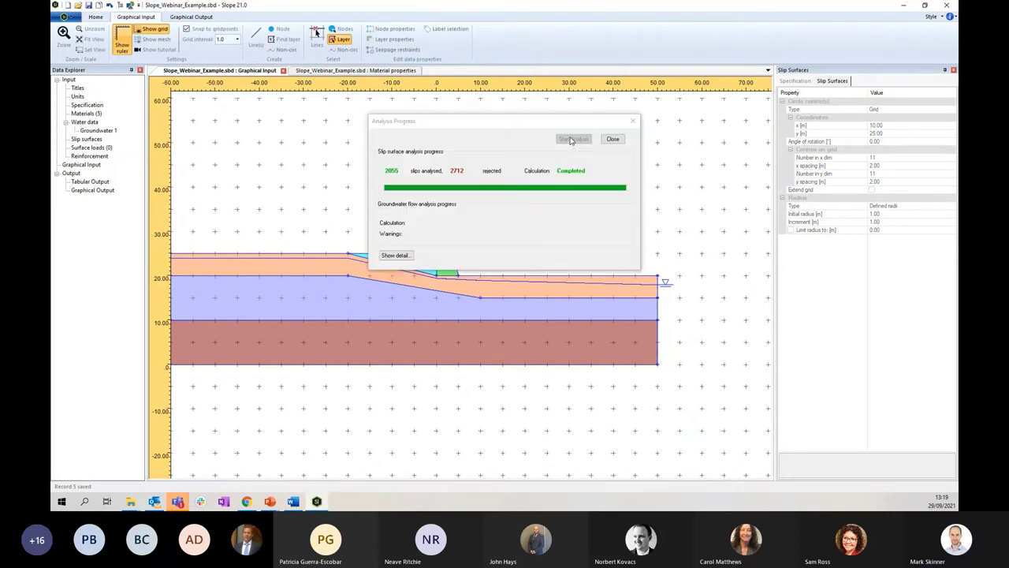
{"action": "left_click", "coordinate": [612, 140]}
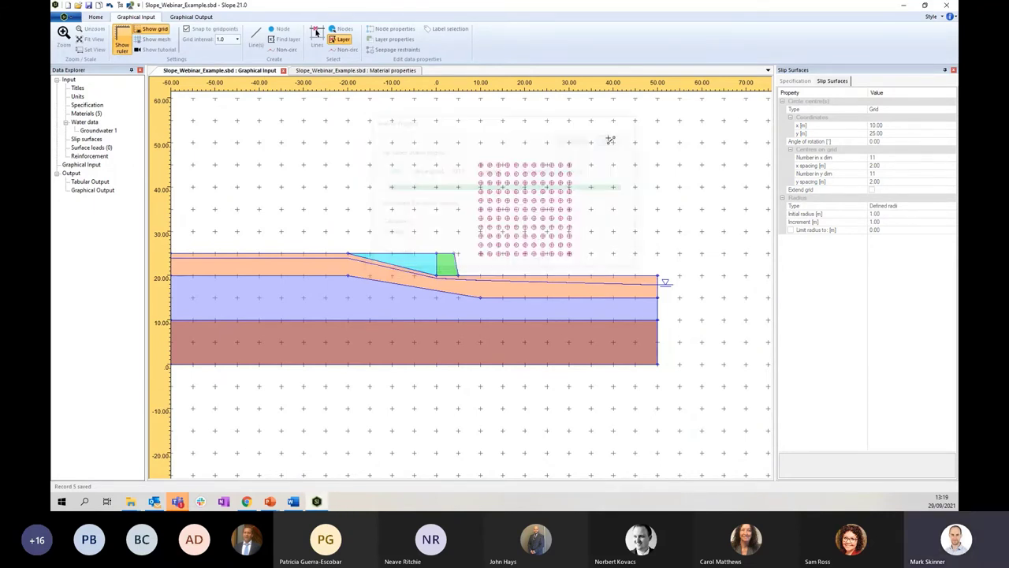
{"action": "left_click", "coordinate": [95, 17]}
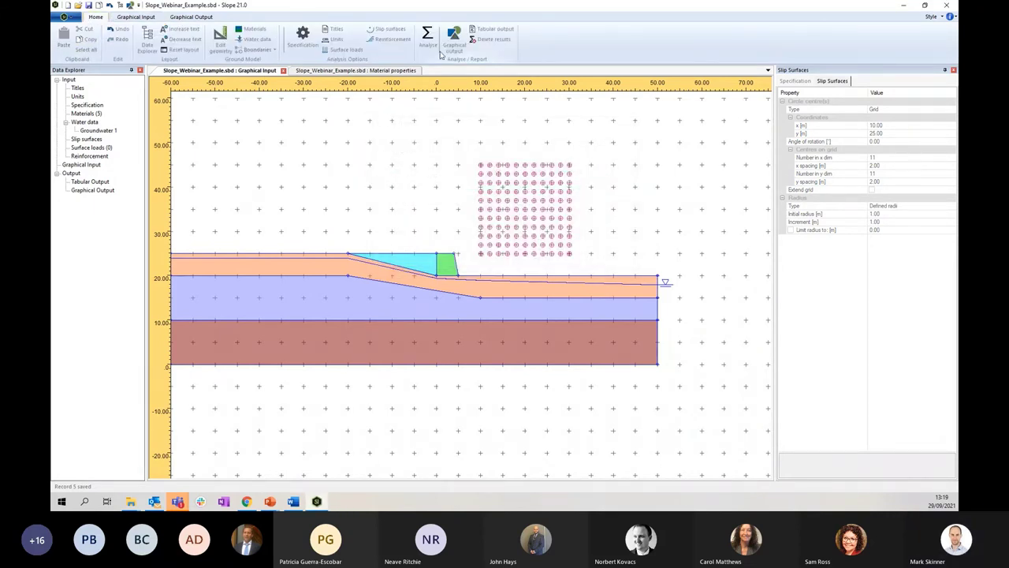
{"action": "left_click", "coordinate": [460, 37]}
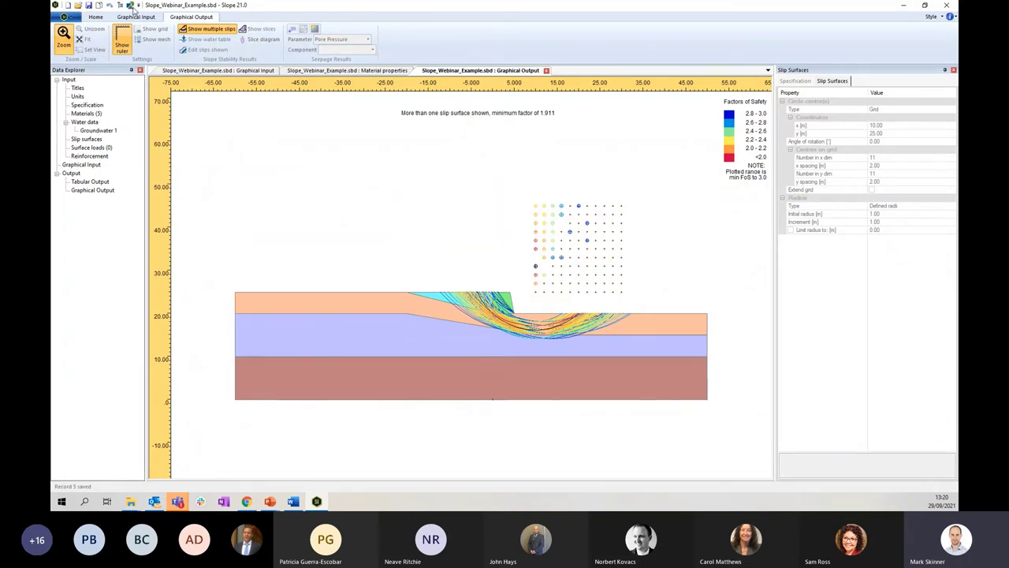
Step: Delete the existing analysis results so that the slip surface data can be edited
{"action": "left_click", "coordinate": [97, 17]}
{"action": "left_click", "coordinate": [497, 41]}
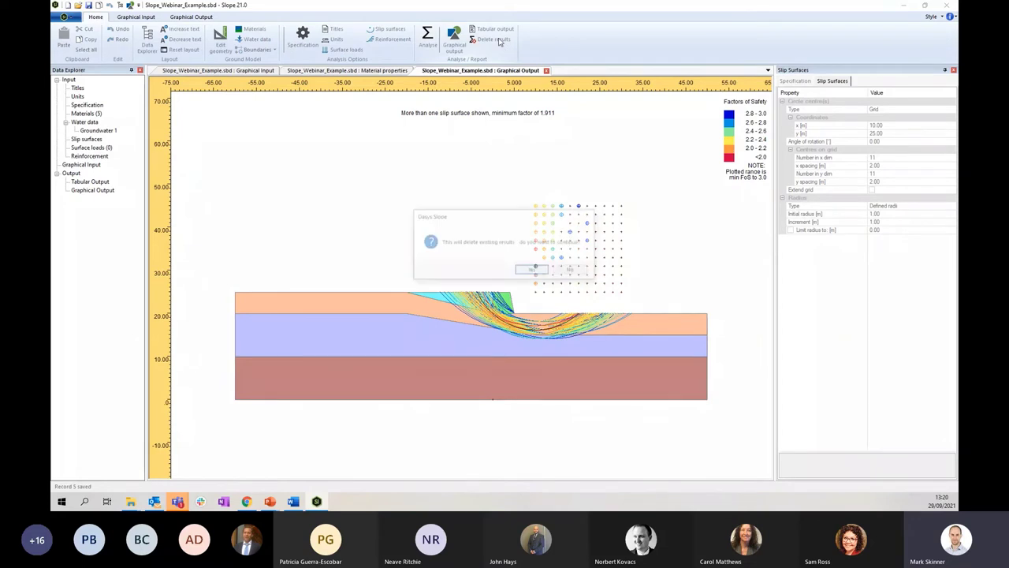
{"action": "left_click", "coordinate": [534, 270]}
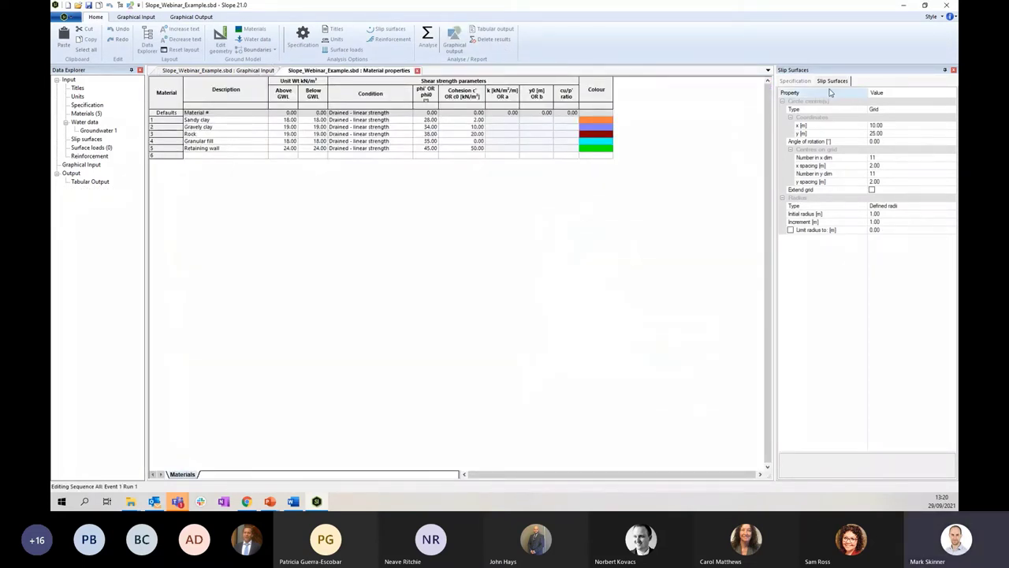
Step: Enable extending the circle centre grid and set its x and y spacing to 1 m
{"action": "left_click", "coordinate": [798, 82]}
{"action": "left_click", "coordinate": [819, 84]}
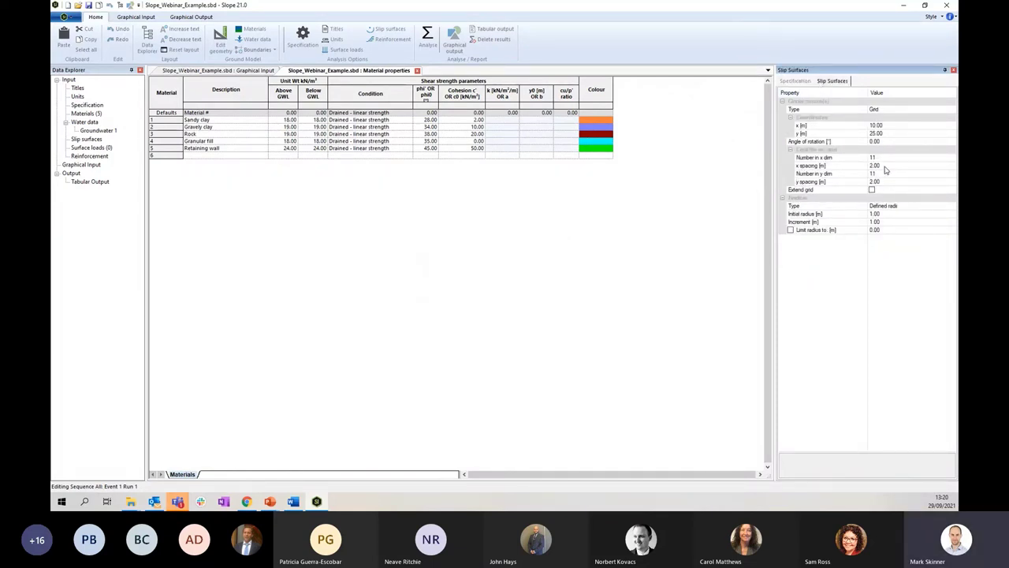
{"action": "left_click", "coordinate": [871, 190]}
{"action": "left_click", "coordinate": [885, 166]}
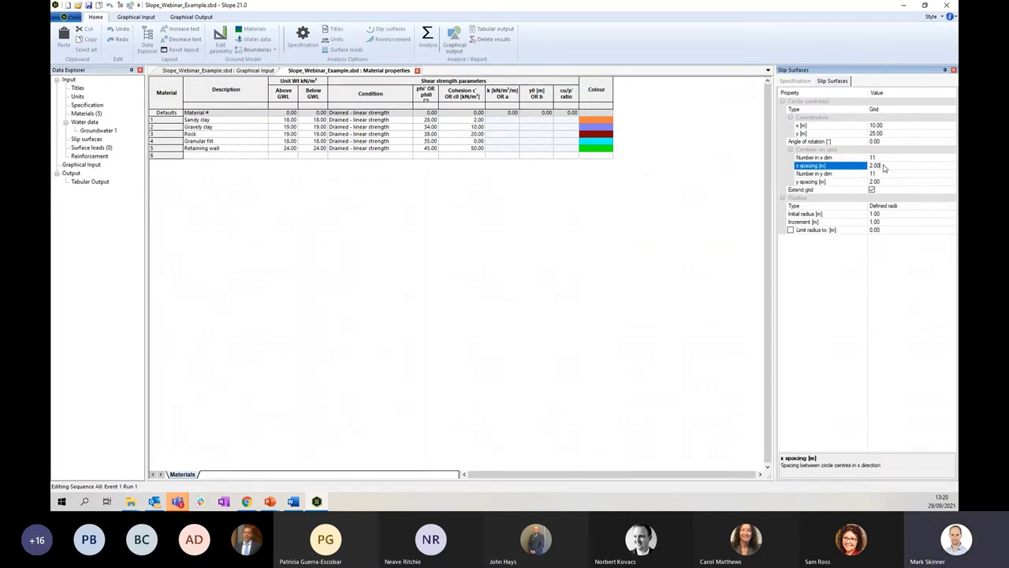
{"action": "type", "text": "1"}
{"action": "left_click", "coordinate": [895, 181]}
{"action": "type", "text": "1"}
Step: Set the number of circle centres in the grid to 21 in both the x and y dimensions
{"action": "left_click", "coordinate": [882, 174]}
{"action": "type", "text": "21"}
{"action": "left_click", "coordinate": [880, 158]}
{"action": "type", "text": "21"}
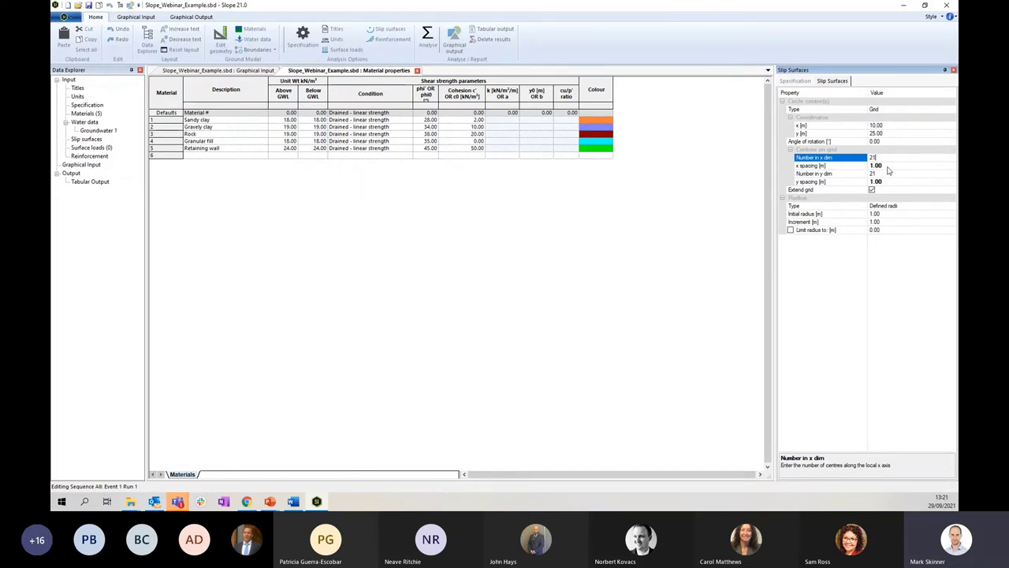
{"action": "left_click", "coordinate": [887, 168]}
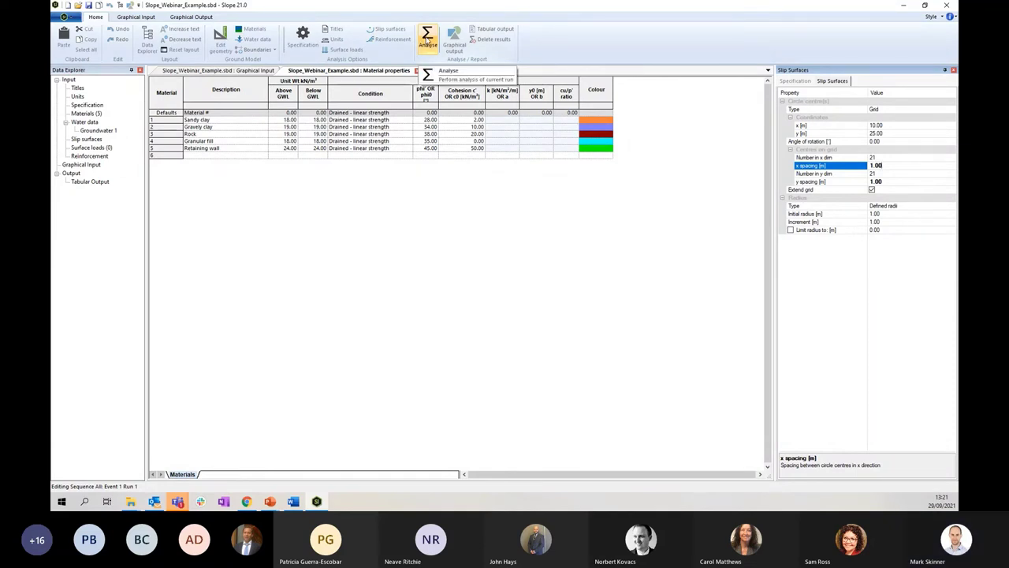
Step: Run the slip surface analysis with the extended, refined grid, continuing past the data warnings
{"action": "left_click", "coordinate": [428, 38]}
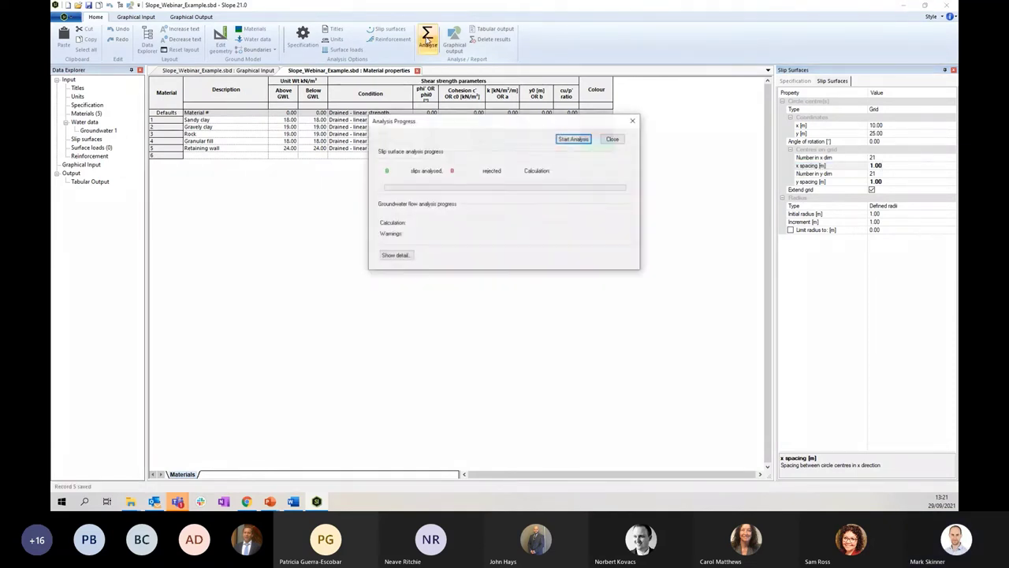
{"action": "left_click", "coordinate": [562, 139]}
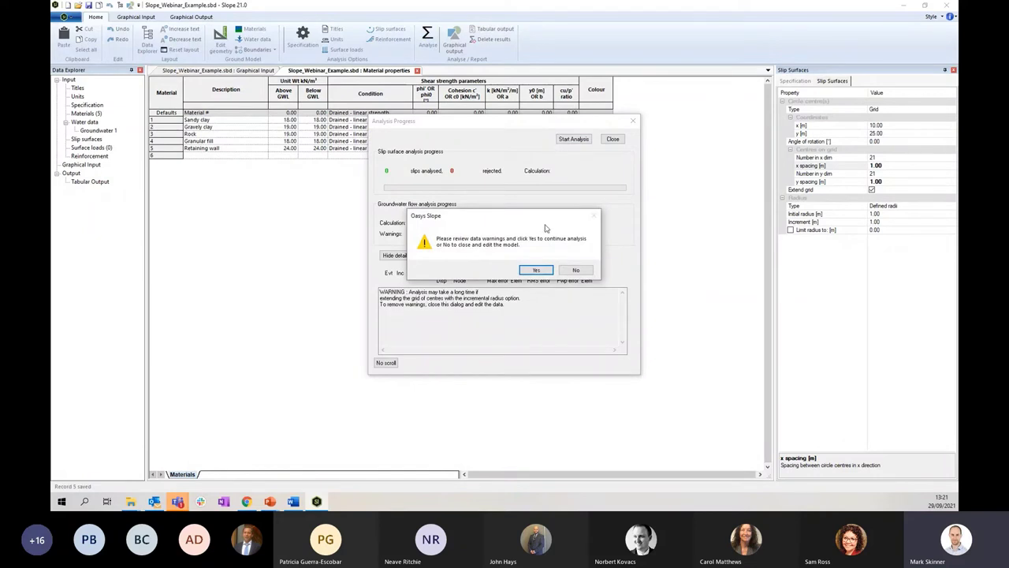
{"action": "left_click", "coordinate": [536, 269]}
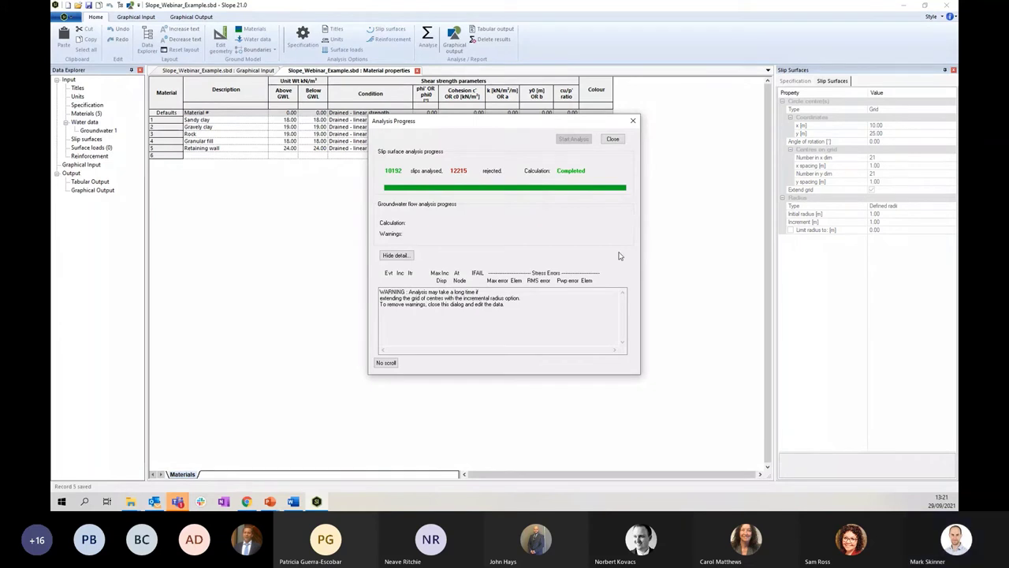
Step: Close the finished analysis and display the graphical output of the slip surfaces
{"action": "left_click", "coordinate": [613, 139]}
{"action": "left_click", "coordinate": [453, 37]}
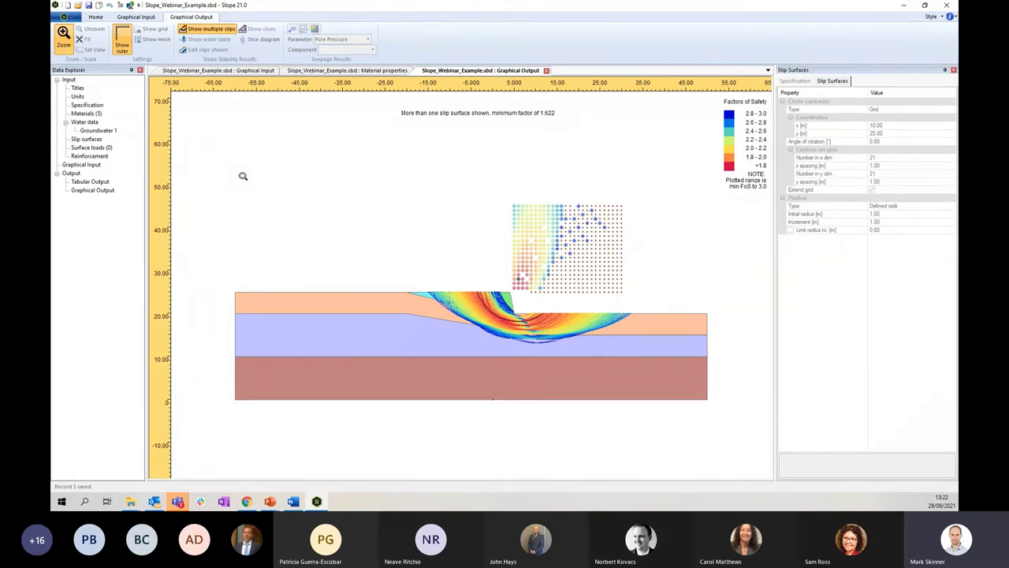
Step: Delete the existing analysis results and switch to the PowerPoint presentation slide on applying partial factors
{"action": "left_click", "coordinate": [96, 16]}
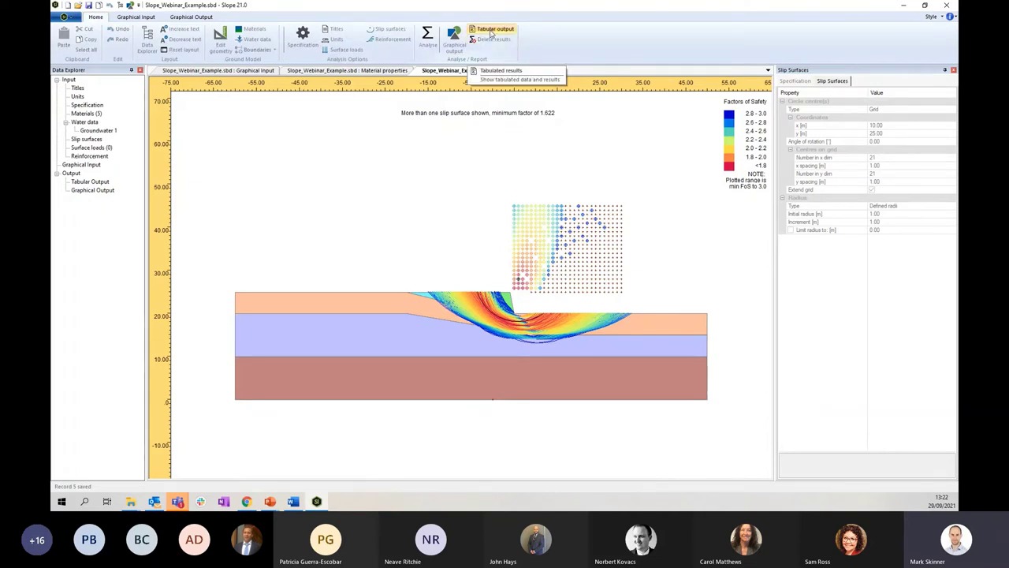
{"action": "left_click", "coordinate": [491, 39]}
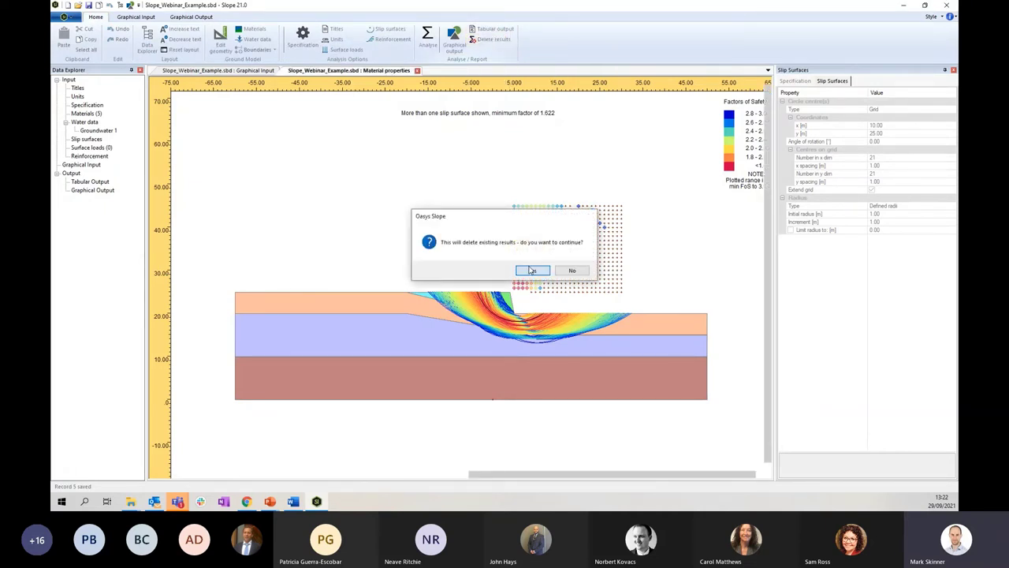
{"action": "left_click", "coordinate": [532, 270]}
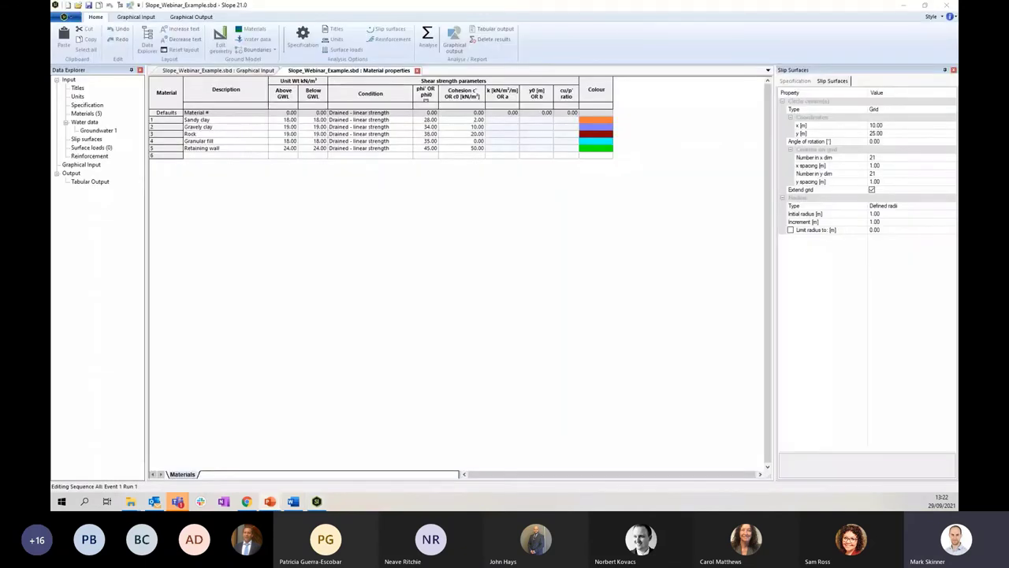
{"action": "key", "text": "alt+Tab"}
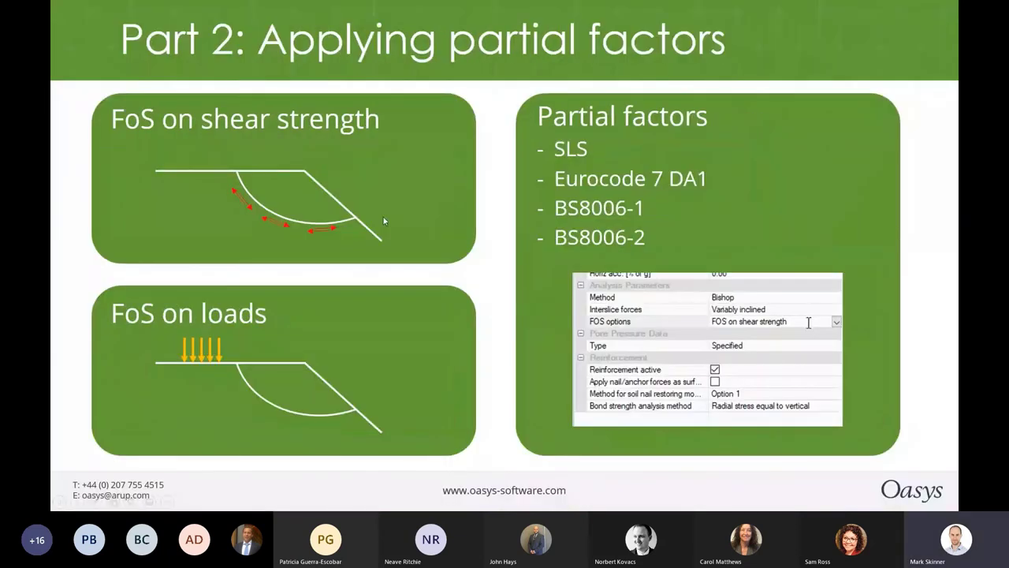
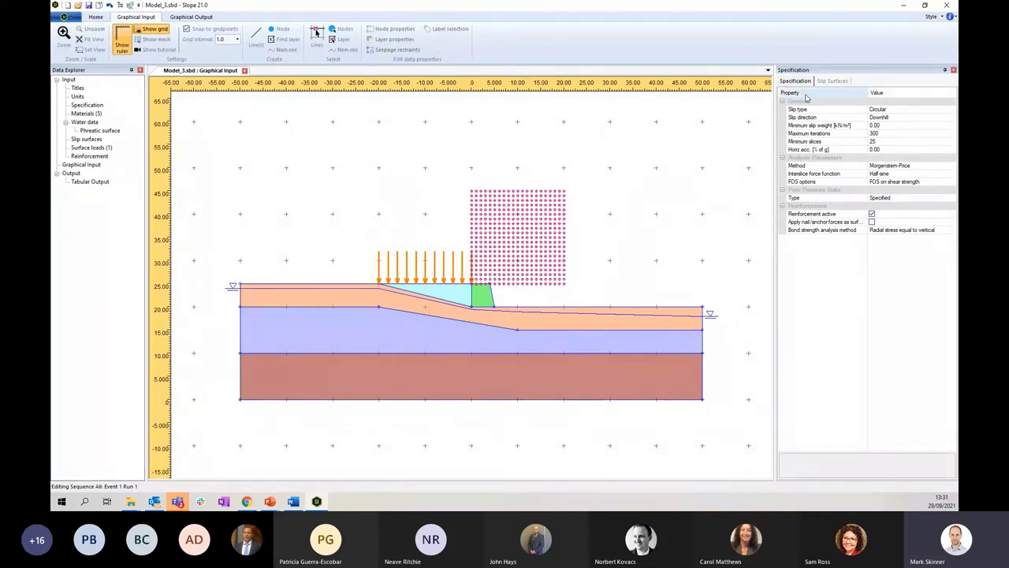
Step: Set the number of circle centres in the Model_3 grid to 11 in both the x and y dimensions
{"action": "left_click", "coordinate": [832, 80]}
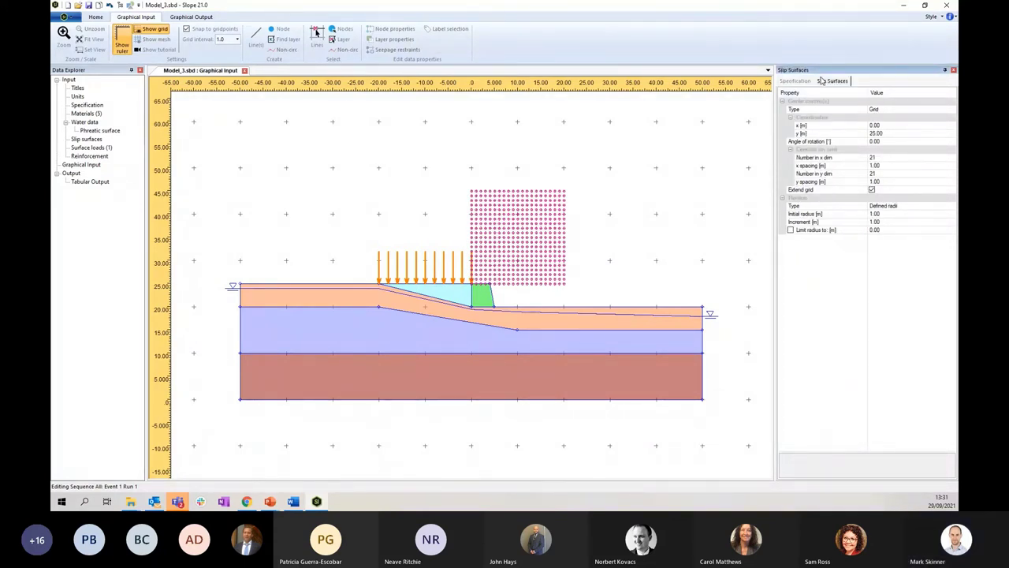
{"action": "left_click", "coordinate": [884, 157]}
{"action": "double_click", "coordinate": [885, 158]}
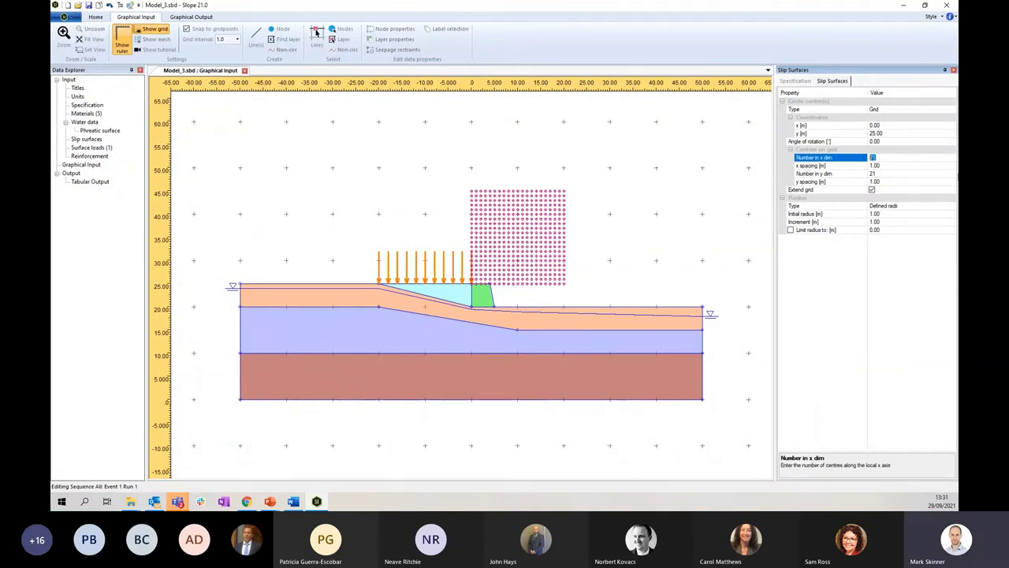
{"action": "type", "text": "11"}
{"action": "left_click", "coordinate": [905, 174]}
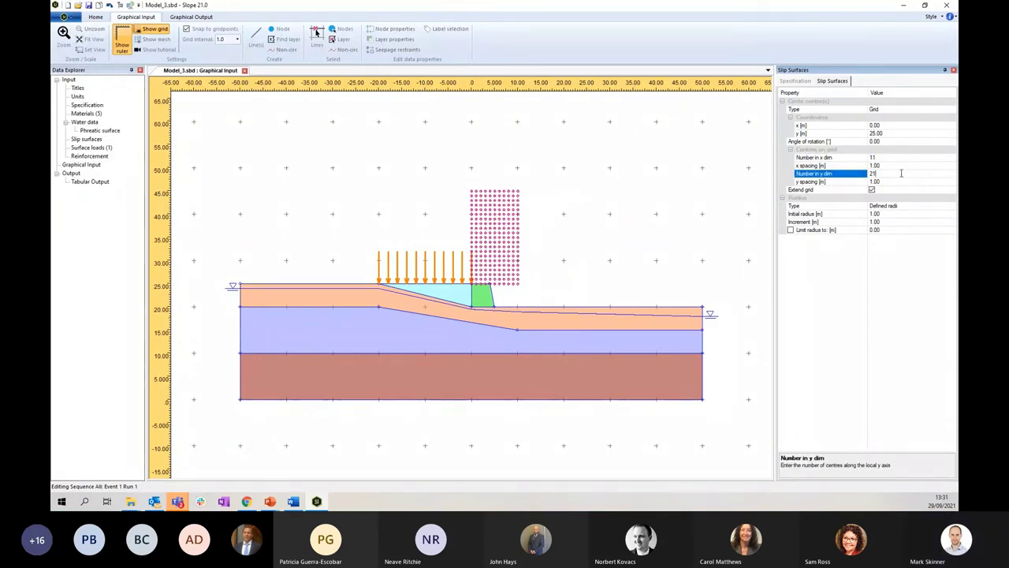
{"action": "double_click", "coordinate": [881, 174]}
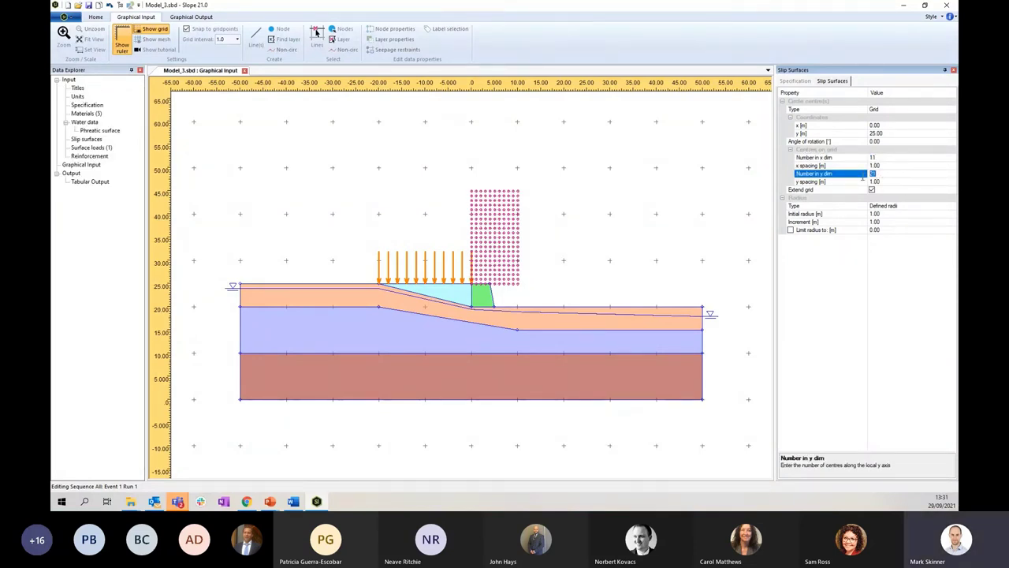
Step: Set the spacing of the circle centre grid to 2 m in both the x and y directions
{"action": "double_click", "coordinate": [893, 165]}
{"action": "type", "text": "2"}
{"action": "left_click", "coordinate": [886, 183]}
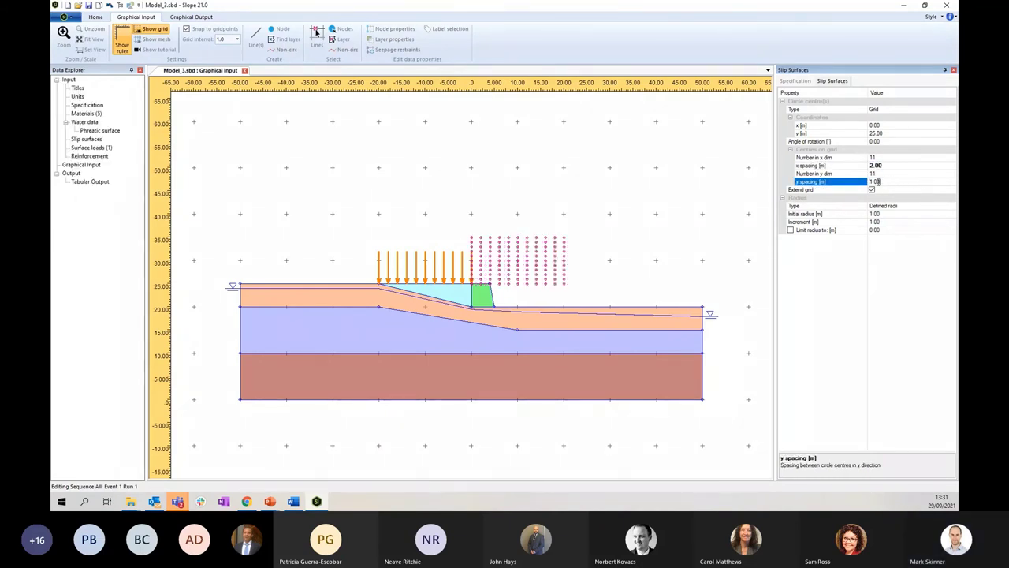
{"action": "double_click", "coordinate": [877, 182]}
{"action": "type", "text": "2"}
{"action": "left_click", "coordinate": [888, 166]}
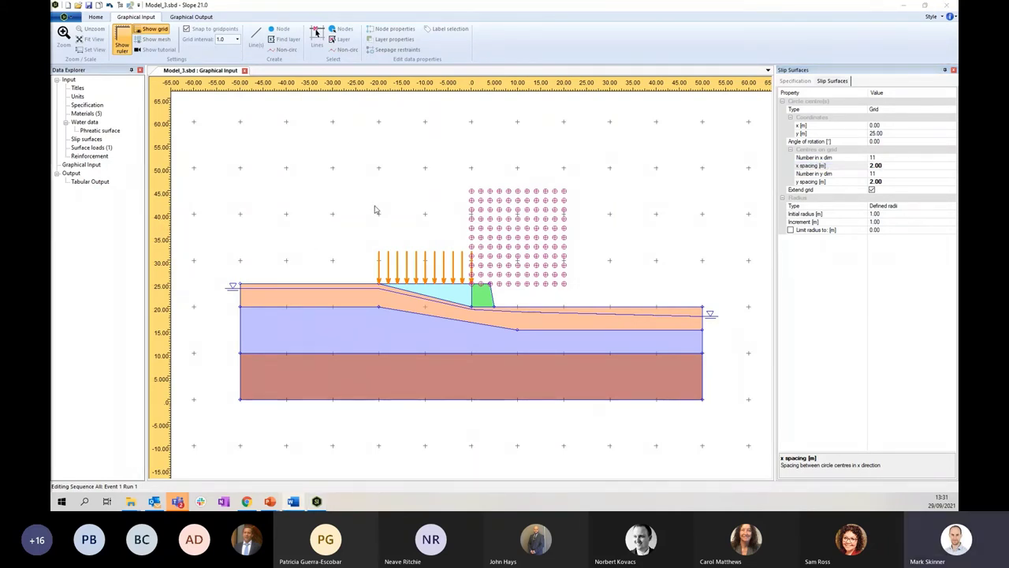
Step: Set the pore pressure data type in the analysis specification to Calculated
{"action": "left_click", "coordinate": [792, 82]}
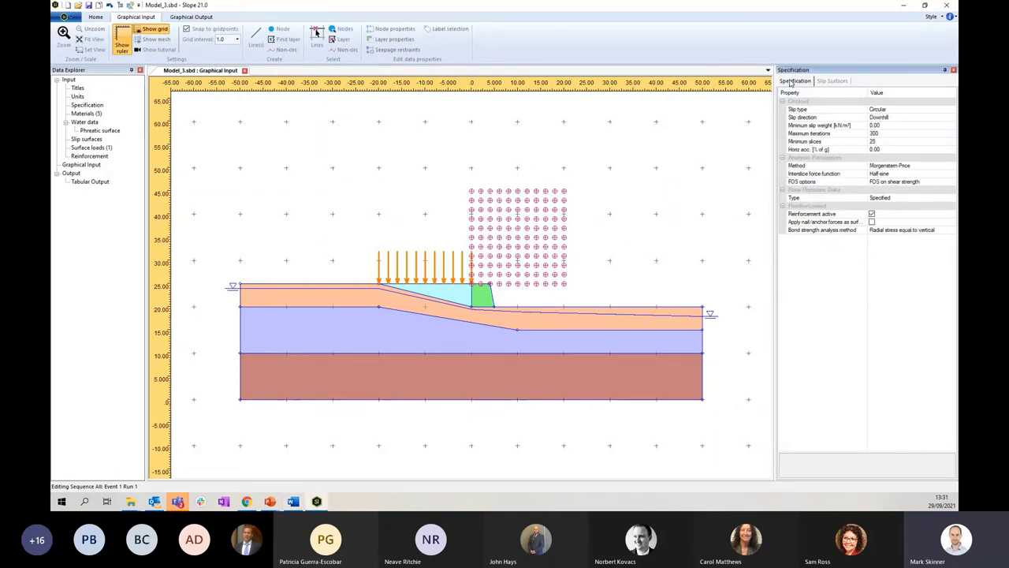
{"action": "left_click", "coordinate": [907, 197]}
{"action": "left_click", "coordinate": [952, 197]}
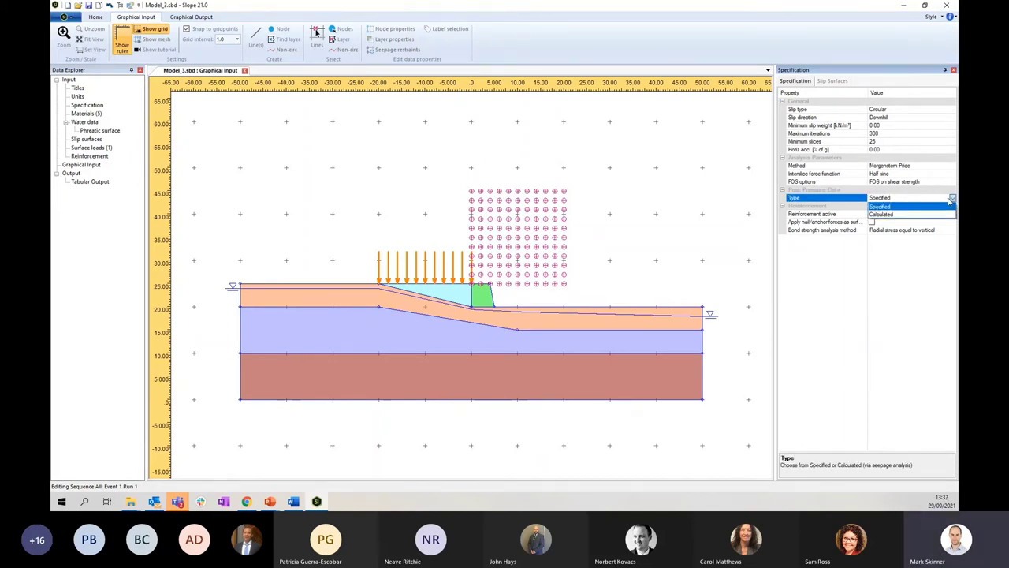
{"action": "left_click", "coordinate": [886, 214]}
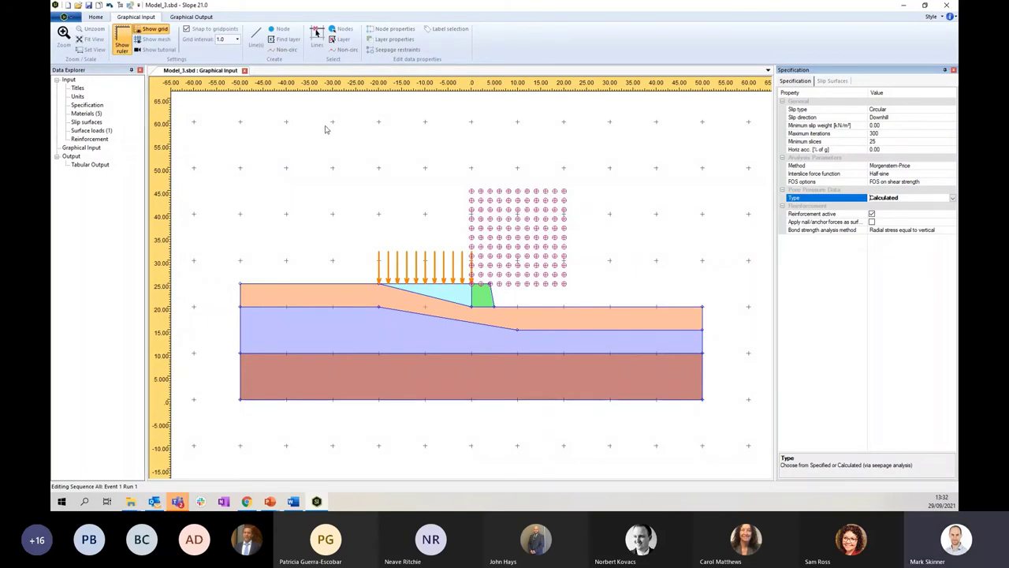
Step: Assign a fixed head groundwater boundary with a piezometric level of 24.8 m to the model's left vertical edge at x = -50
{"action": "left_click", "coordinate": [320, 41]}
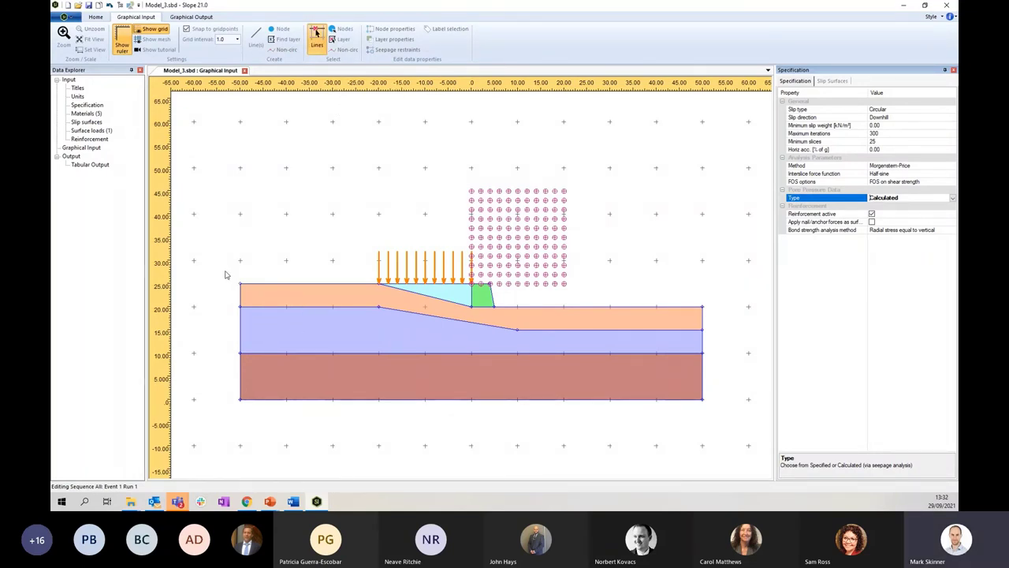
{"action": "left_click_drag", "start_coordinate": [227, 275], "coordinate": [254, 414]}
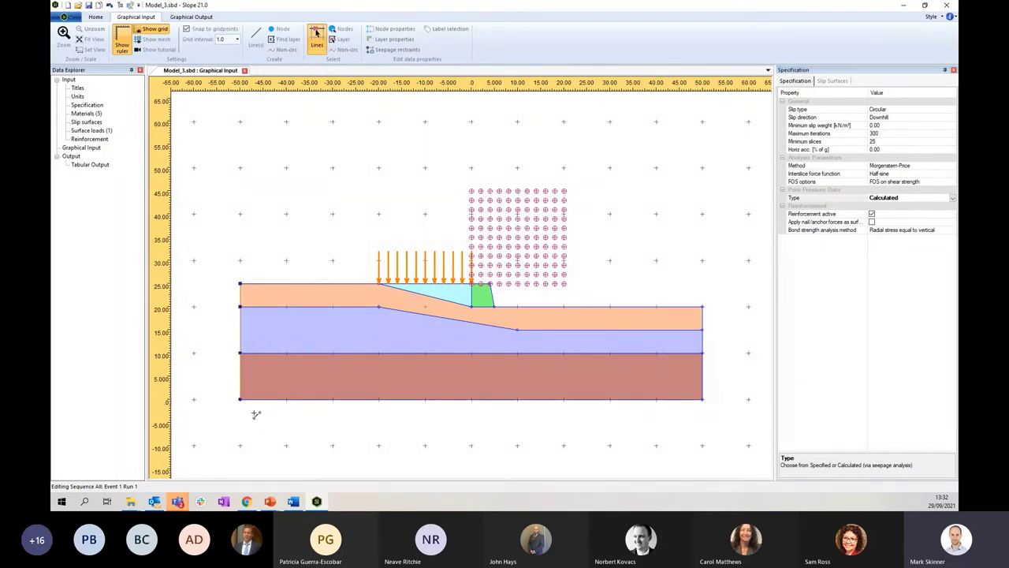
{"action": "left_click", "coordinate": [391, 52]}
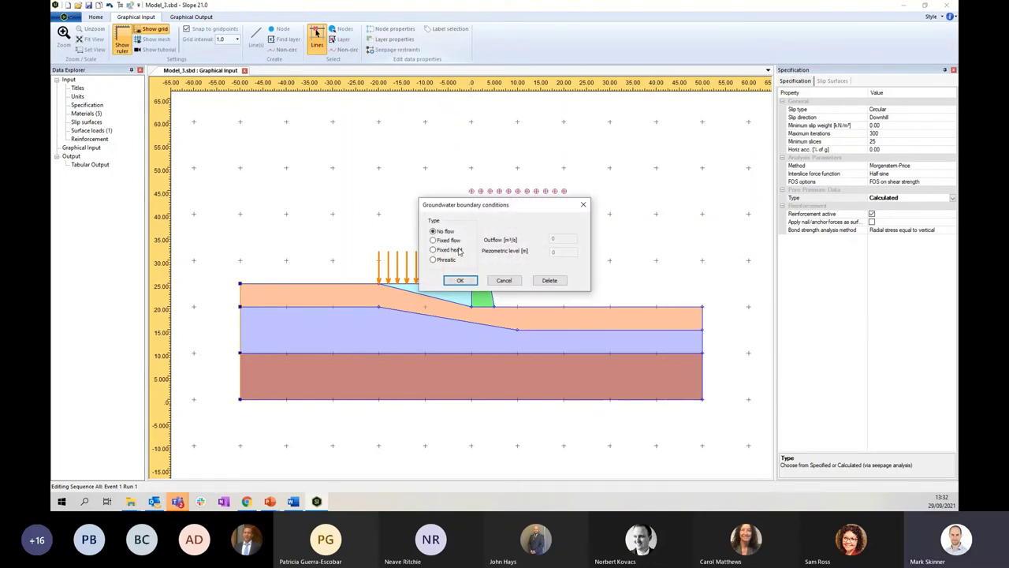
{"action": "left_click", "coordinate": [455, 251]}
{"action": "double_click", "coordinate": [563, 251]}
{"action": "type", "text": "24.8"}
{"action": "left_click", "coordinate": [462, 279]}
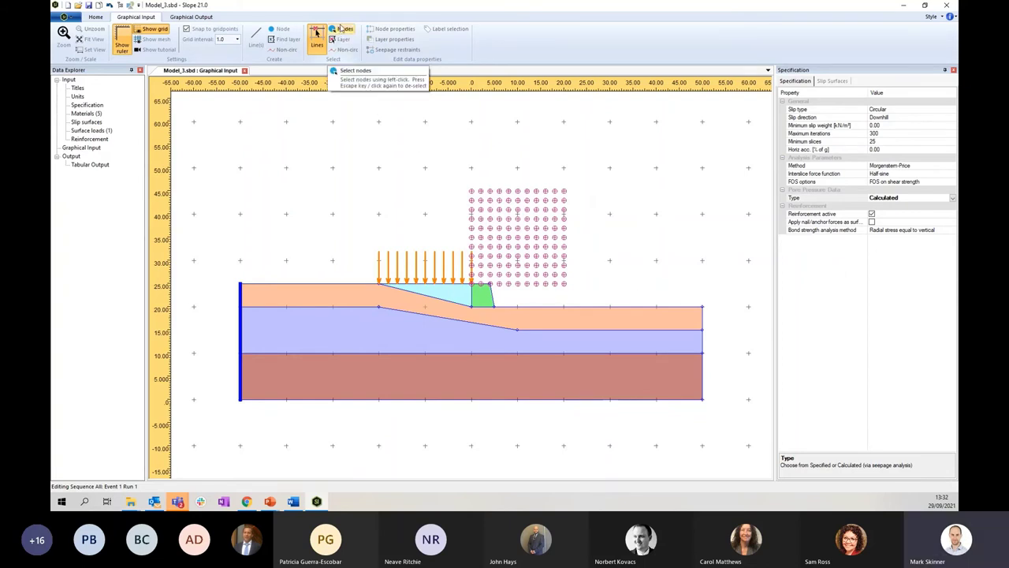
Step: Assign a fixed head groundwater boundary with a piezometric level of 18 m to the model's right vertical edge at x = 50
{"action": "left_click", "coordinate": [317, 33]}
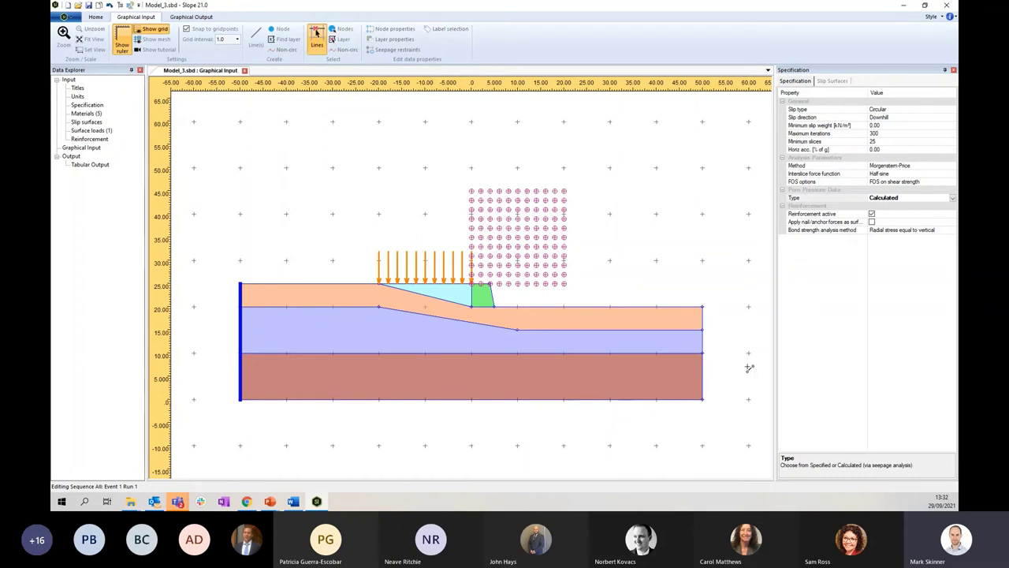
{"action": "left_click_drag", "start_coordinate": [693, 301], "coordinate": [714, 410]}
{"action": "left_click", "coordinate": [379, 49]}
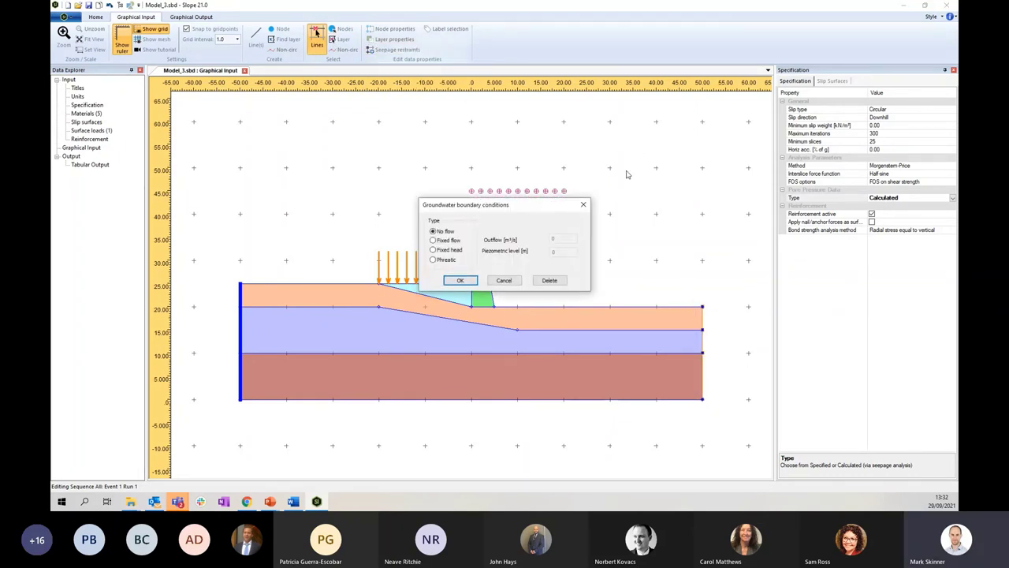
{"action": "left_click", "coordinate": [445, 252]}
{"action": "type", "text": "18"}
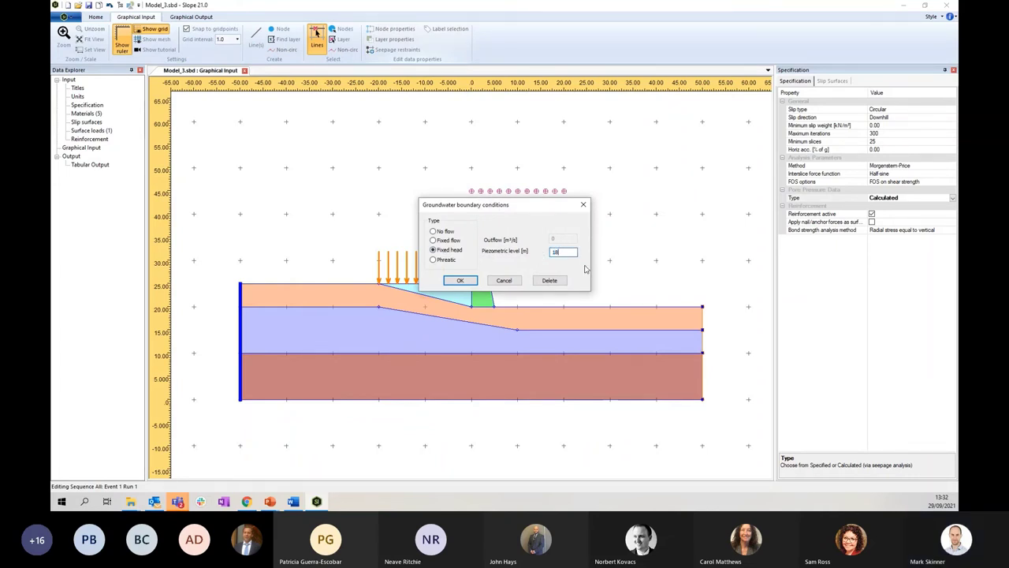
{"action": "left_click", "coordinate": [460, 281]}
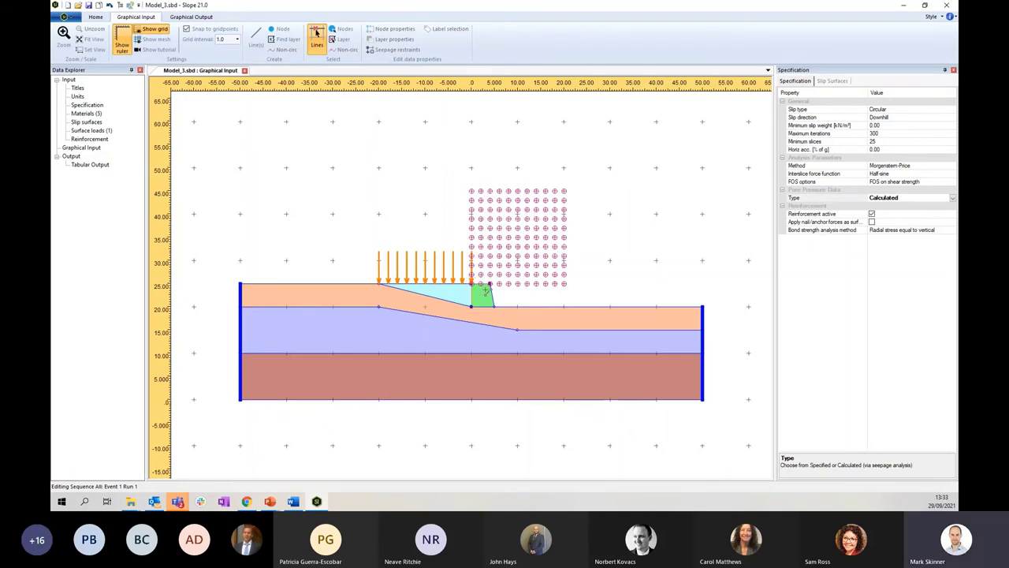
Step: Assign a fixed head groundwater boundary to the vertical back face of the retaining wall at x = 0
{"action": "scroll", "coordinate": [484, 312], "scroll_direction": "up", "scroll_amount": 2}
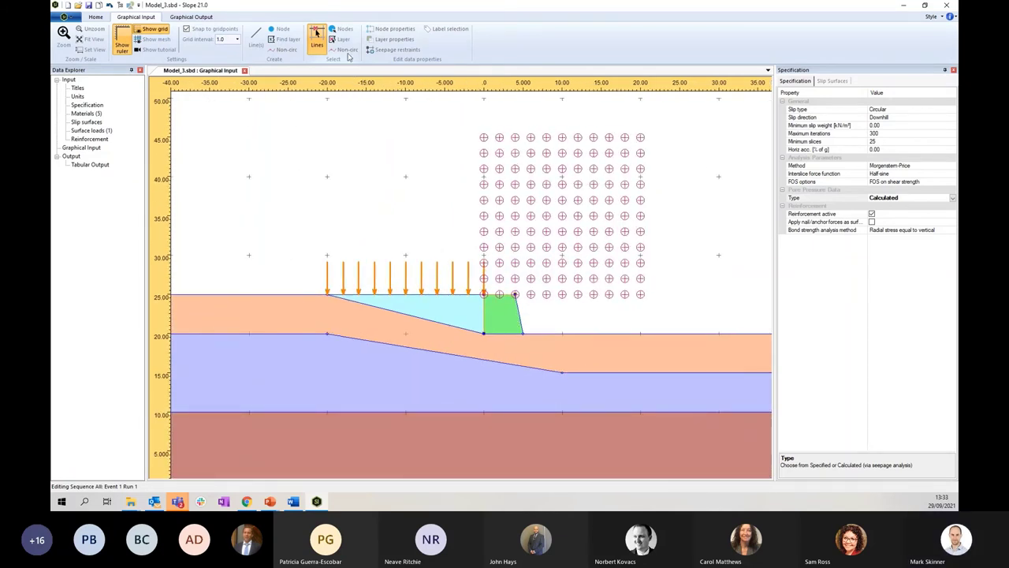
{"action": "left_click", "coordinate": [317, 30]}
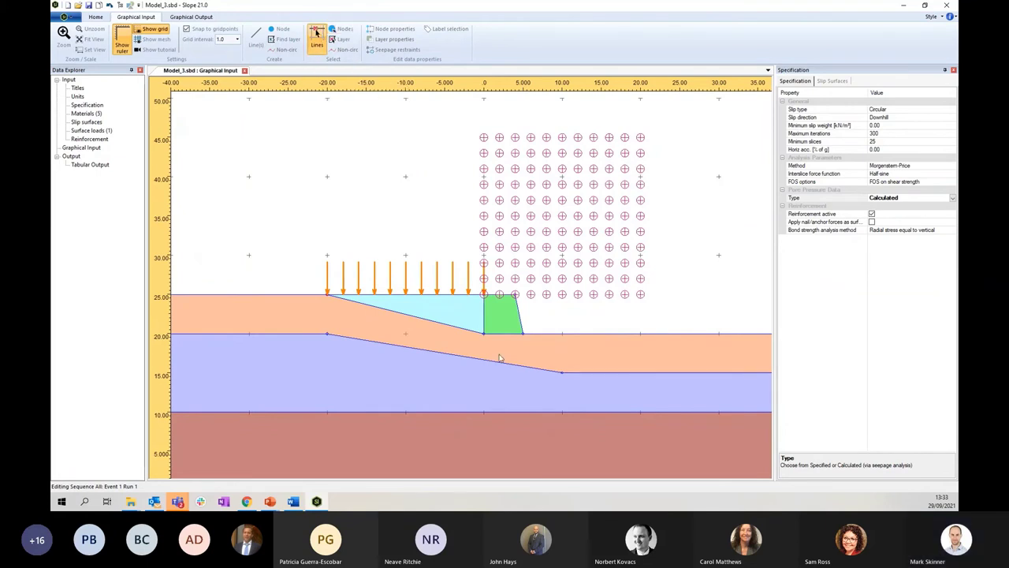
{"action": "left_click_drag", "start_coordinate": [473, 296], "coordinate": [496, 343]}
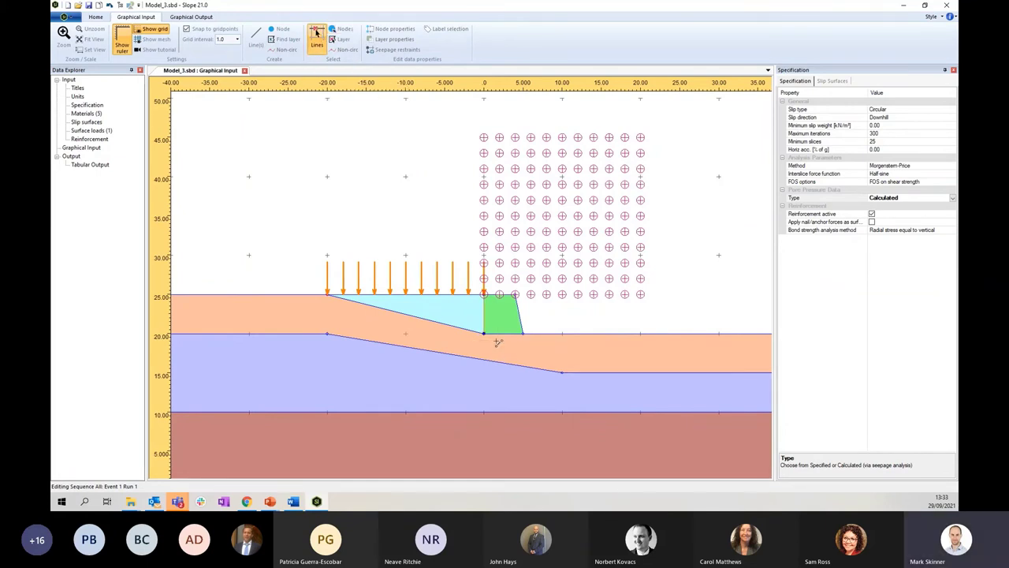
{"action": "left_click", "coordinate": [400, 50]}
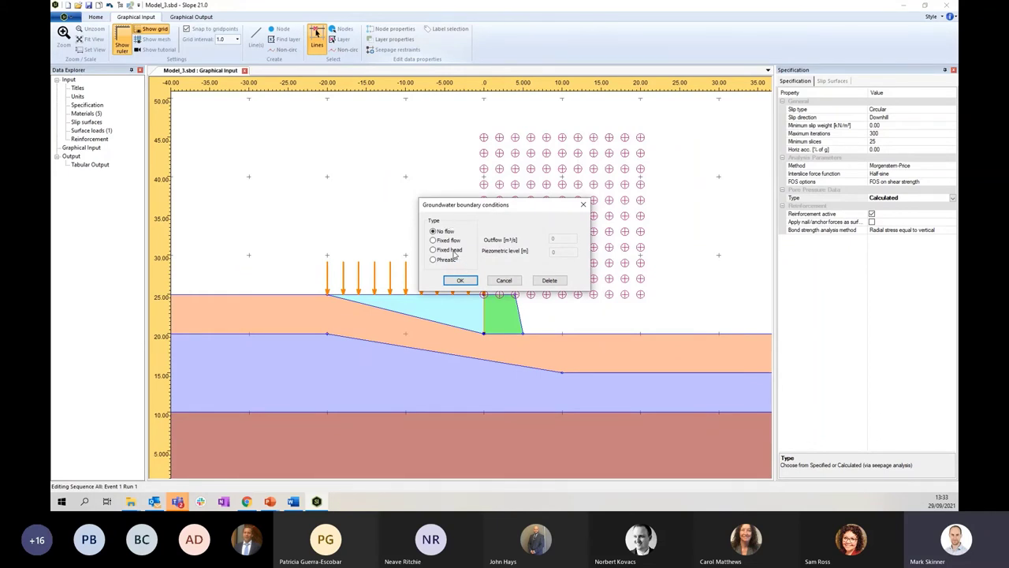
{"action": "left_click", "coordinate": [454, 250]}
{"action": "double_click", "coordinate": [556, 251]}
{"action": "left_click", "coordinate": [467, 280]}
{"action": "scroll", "coordinate": [438, 351], "scroll_direction": "down", "scroll_amount": 3}
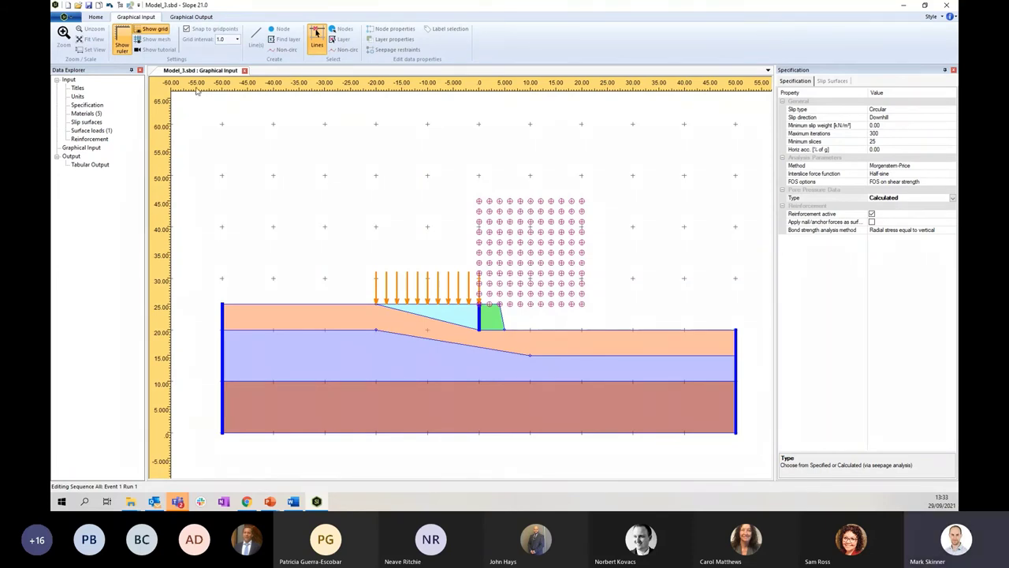
Step: Show the seepage mesh and set the mesh size of the Rock layer to 10 m
{"action": "left_click", "coordinate": [155, 42]}
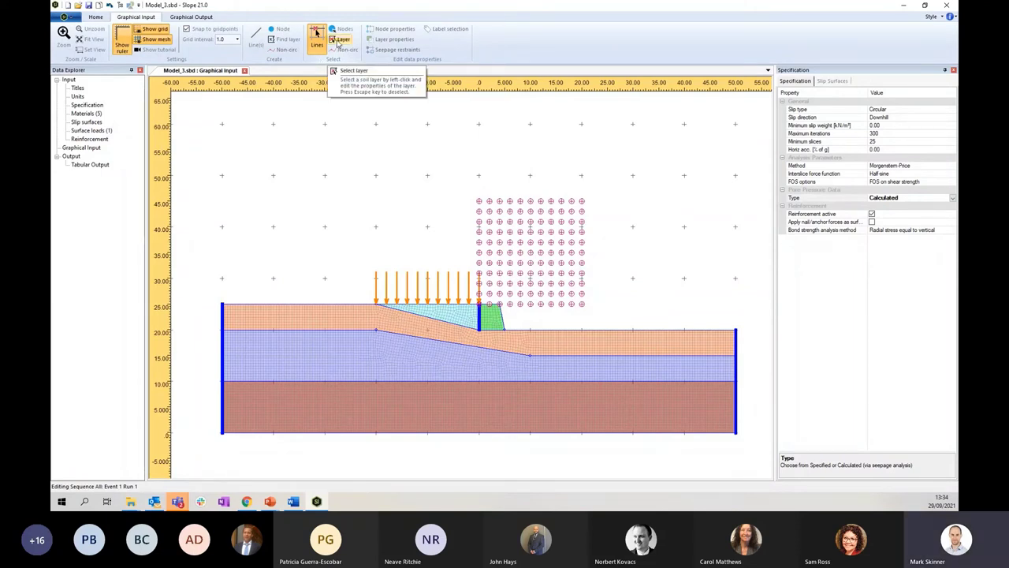
{"action": "left_click", "coordinate": [340, 40]}
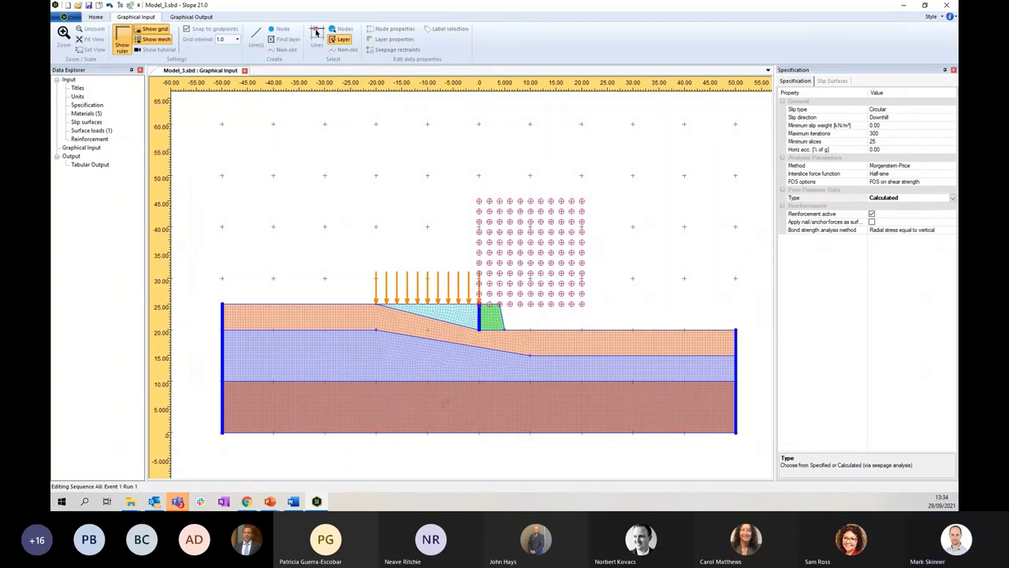
{"action": "left_click", "coordinate": [428, 428]}
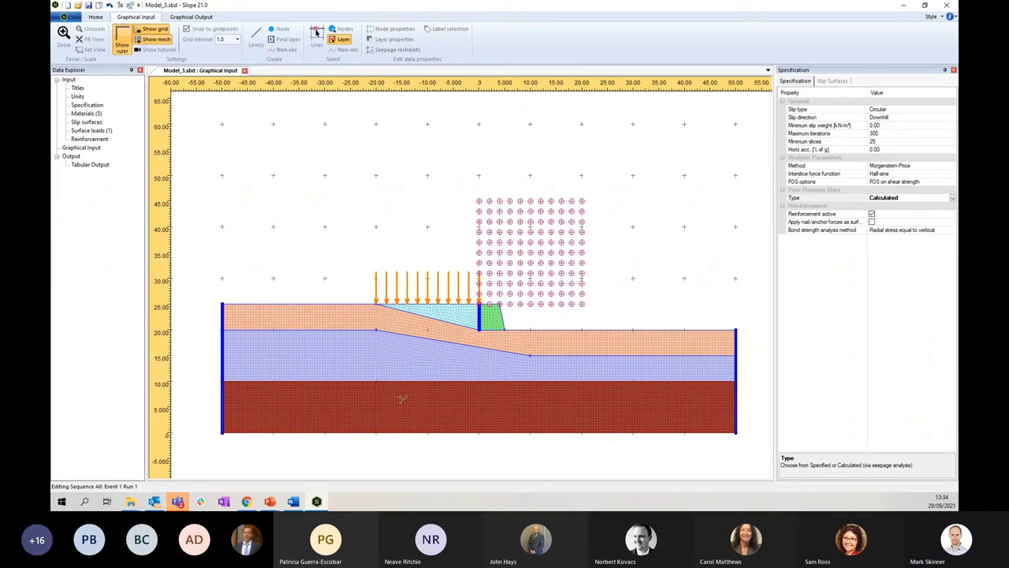
{"action": "left_click", "coordinate": [392, 39]}
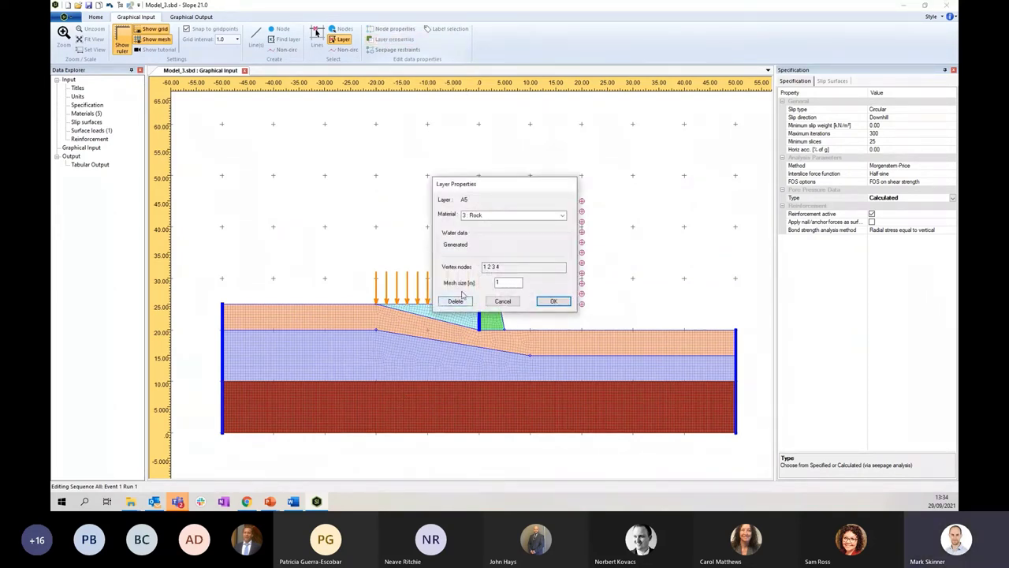
{"action": "left_click", "coordinate": [502, 283]}
{"action": "type", "text": "0"}
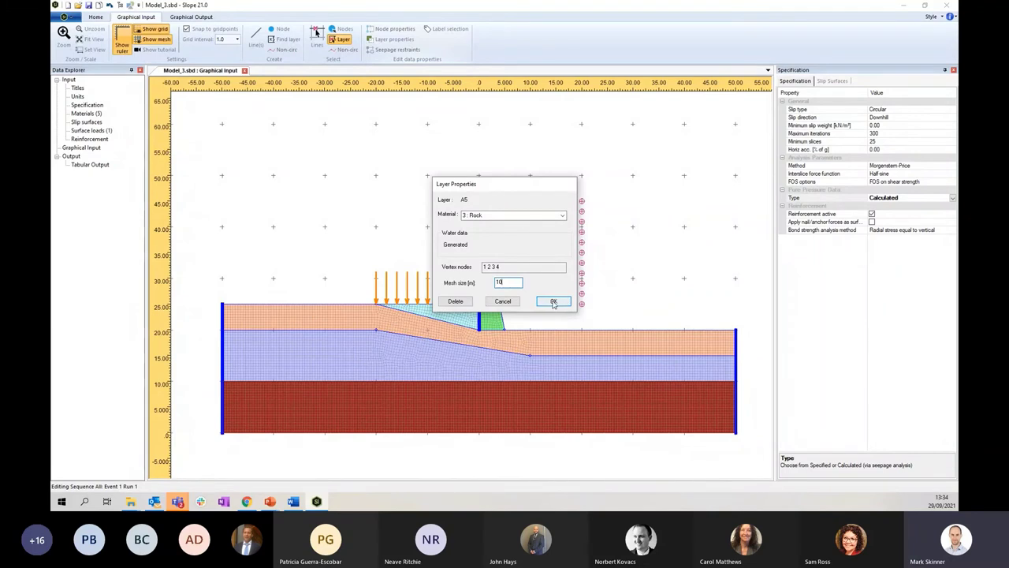
{"action": "left_click", "coordinate": [554, 303]}
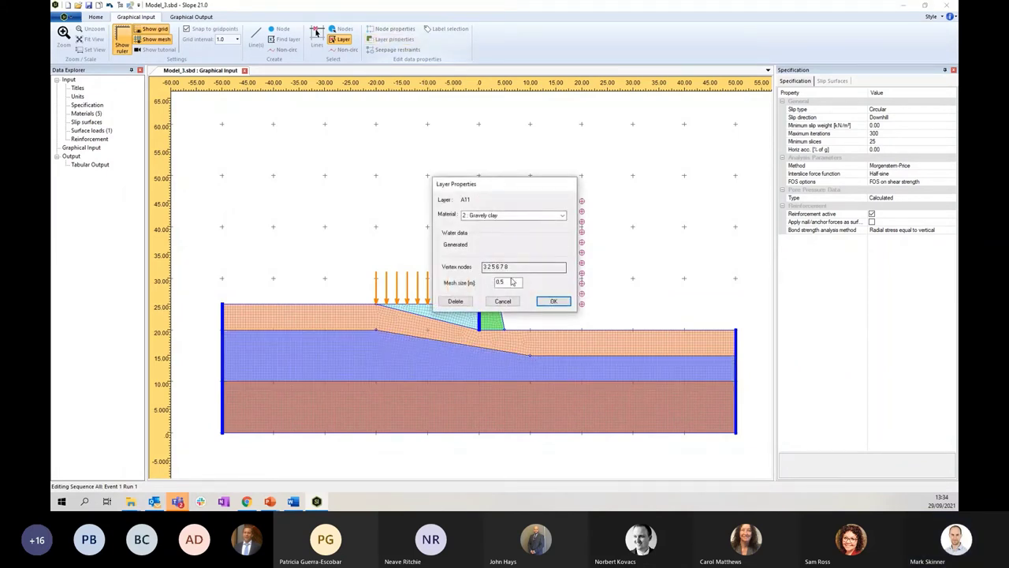
Step: Set the mesh size of the Gravely clay layer to 10 m
{"action": "left_click_drag", "start_coordinate": [512, 281], "coordinate": [439, 291]}
{"action": "type", "text": "10"}
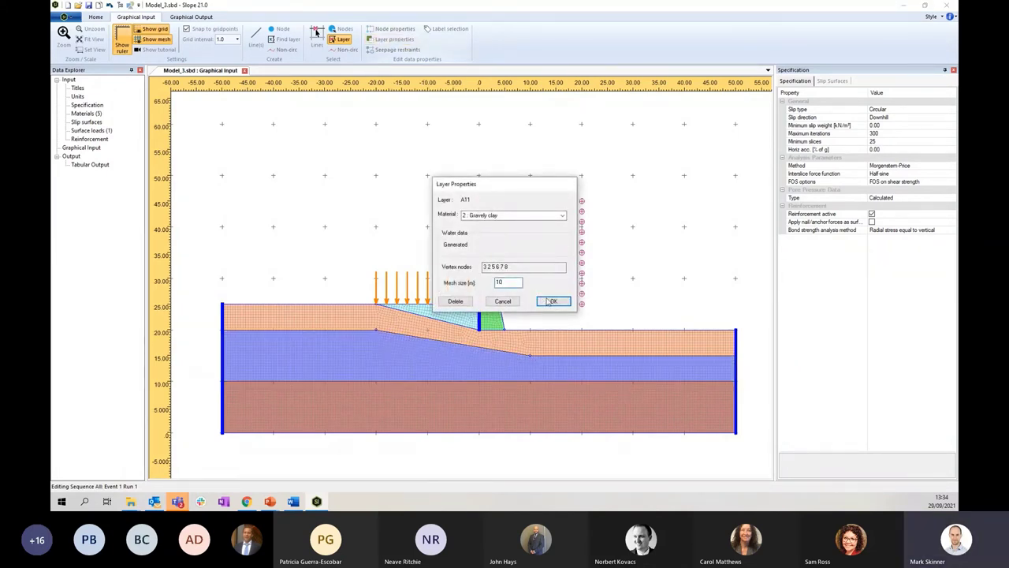
{"action": "left_click", "coordinate": [554, 301]}
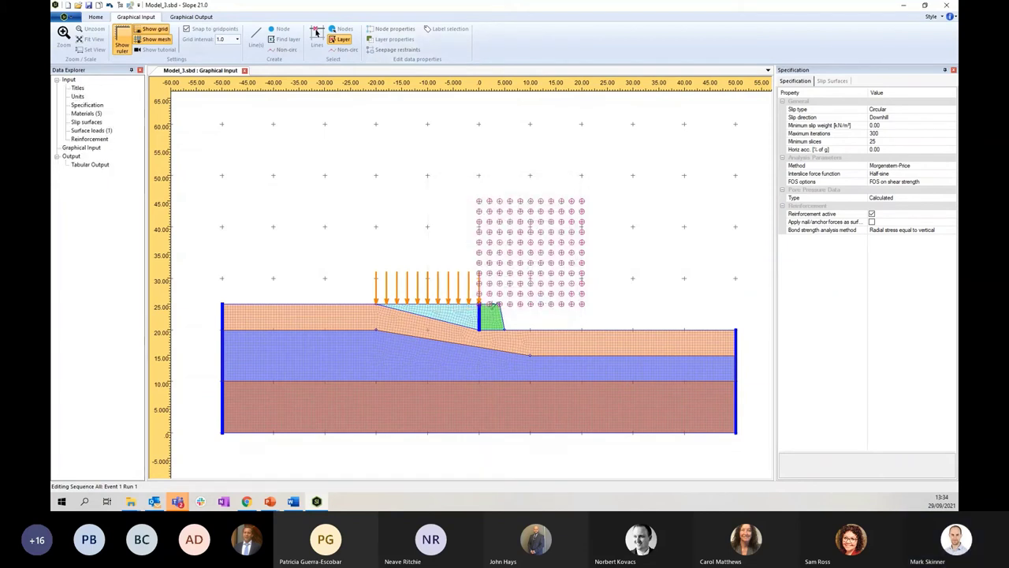
{"action": "left_click", "coordinate": [403, 367]}
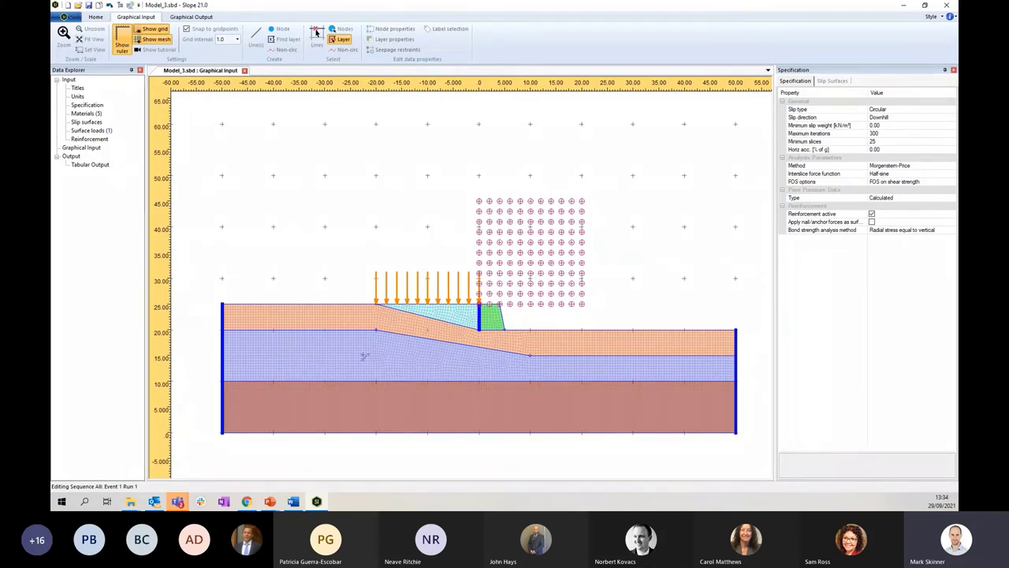
Step: Set the mesh size of the Sandy clay layer to 10 m
{"action": "left_click", "coordinate": [334, 322]}
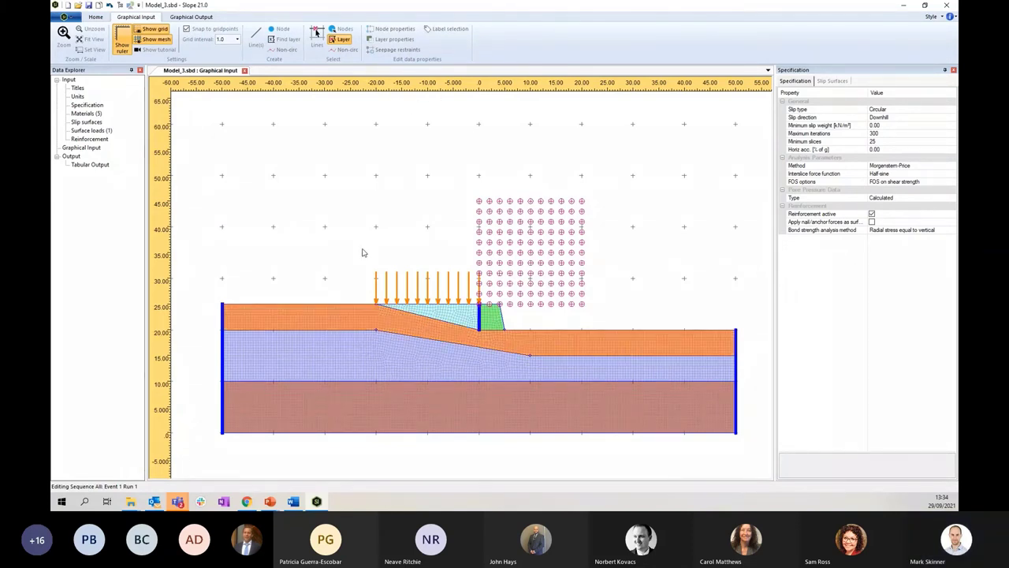
{"action": "left_click", "coordinate": [392, 39]}
{"action": "key", "text": "Tab"}
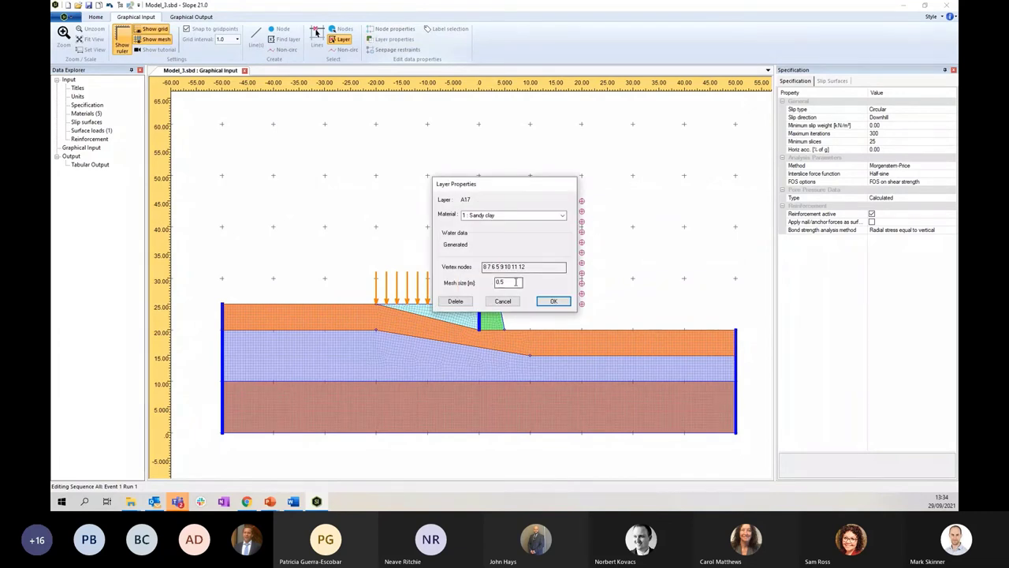
{"action": "type", "text": "10"}
{"action": "left_click", "coordinate": [555, 302]}
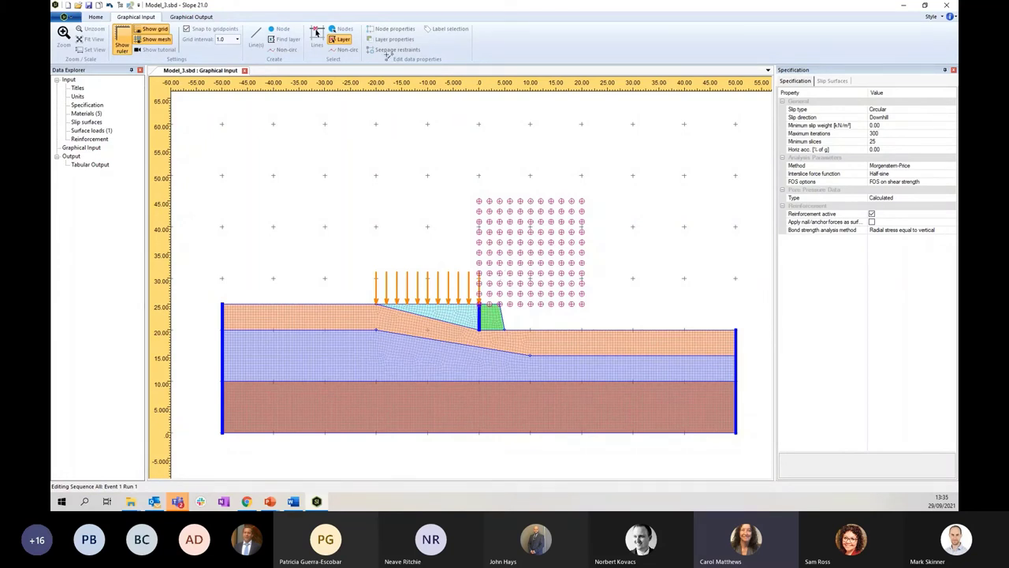
Step: Set the mesh size of the Granular fill layer to 10 m, and open and accept the Retaining Wall layer's properties
{"action": "left_click", "coordinate": [388, 40]}
{"action": "double_click", "coordinate": [508, 282]}
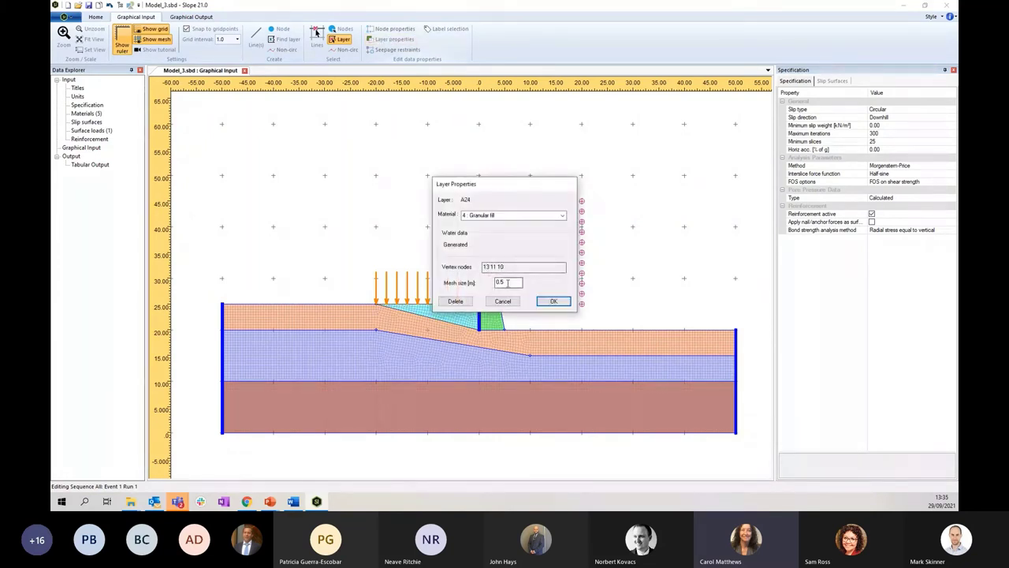
{"action": "type", "text": "10"}
{"action": "left_click", "coordinate": [554, 302]}
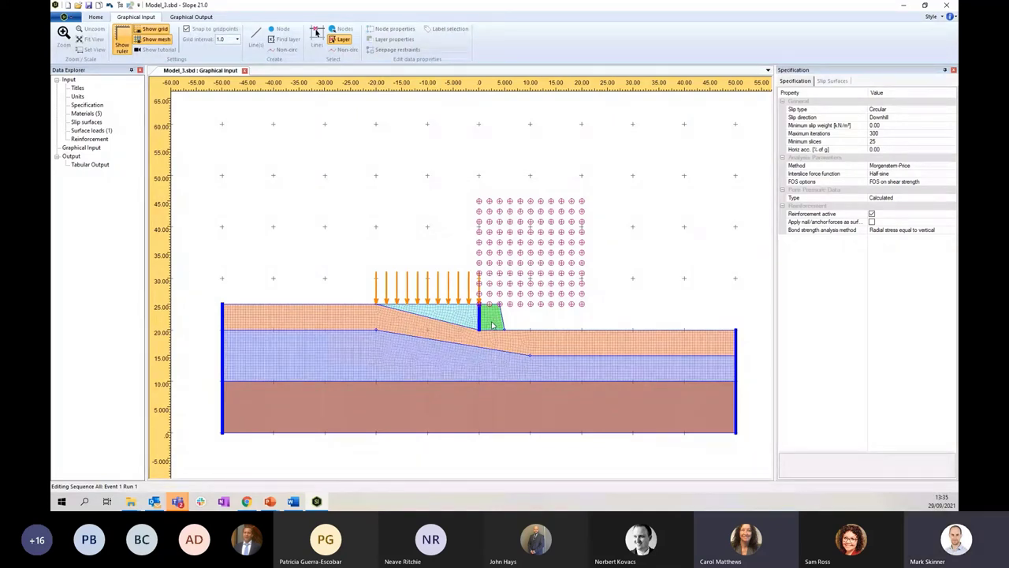
{"action": "double_click", "coordinate": [492, 321]}
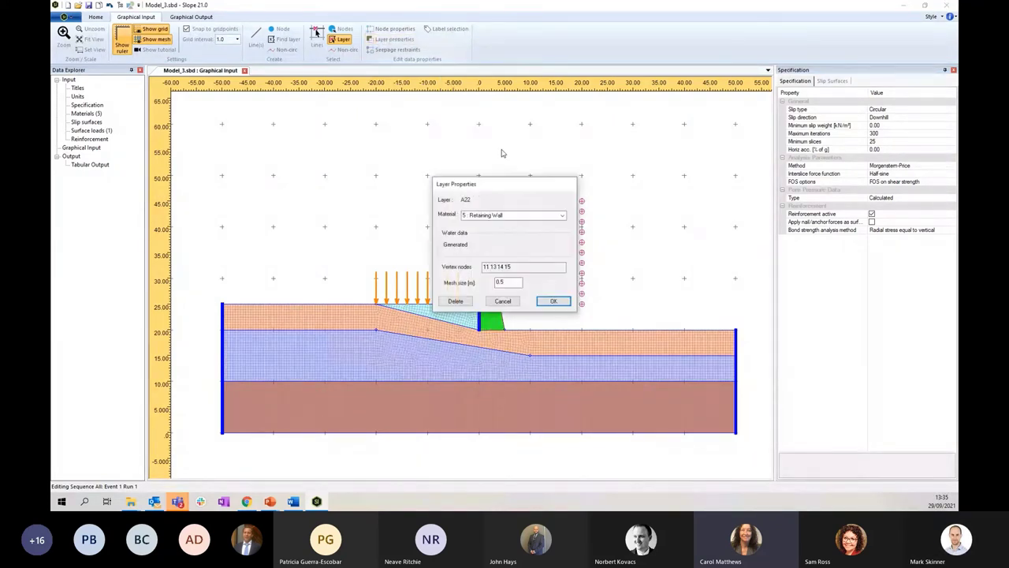
{"action": "left_click", "coordinate": [541, 302]}
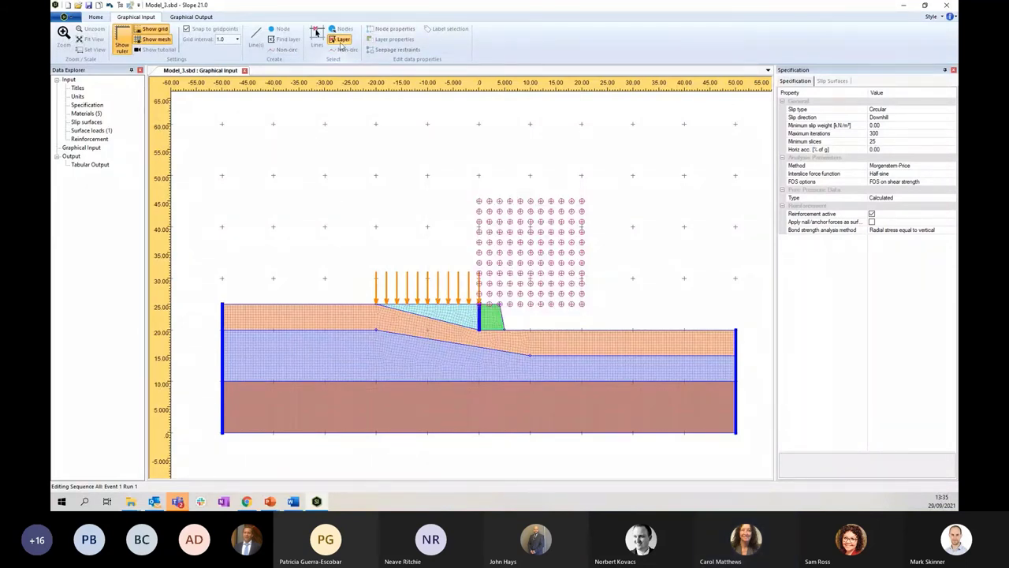
Step: Select all nodes of the model and set the length of their neighbouring elements to 6 m
{"action": "left_click", "coordinate": [345, 30]}
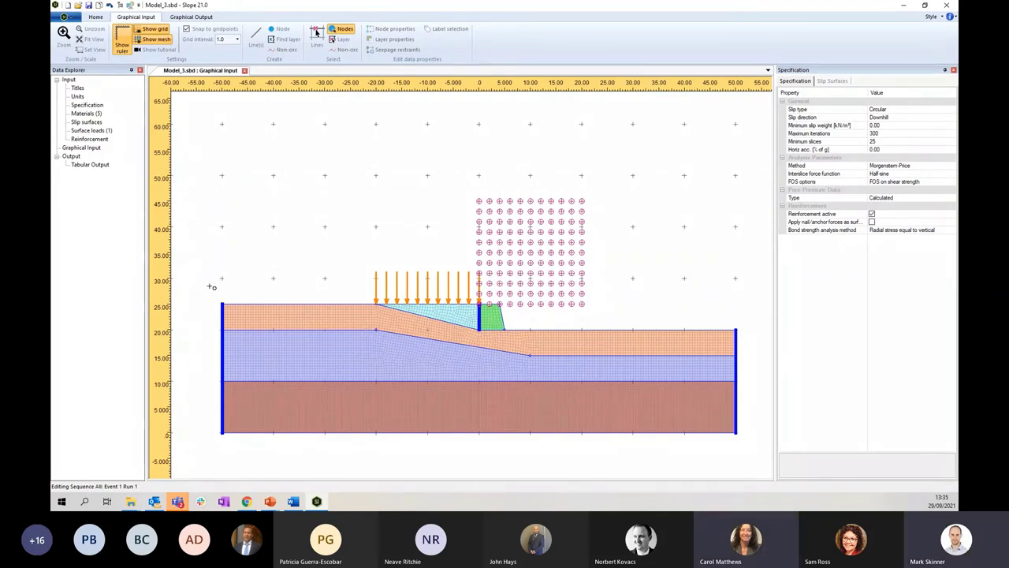
{"action": "left_click_drag", "start_coordinate": [212, 283], "coordinate": [745, 448]}
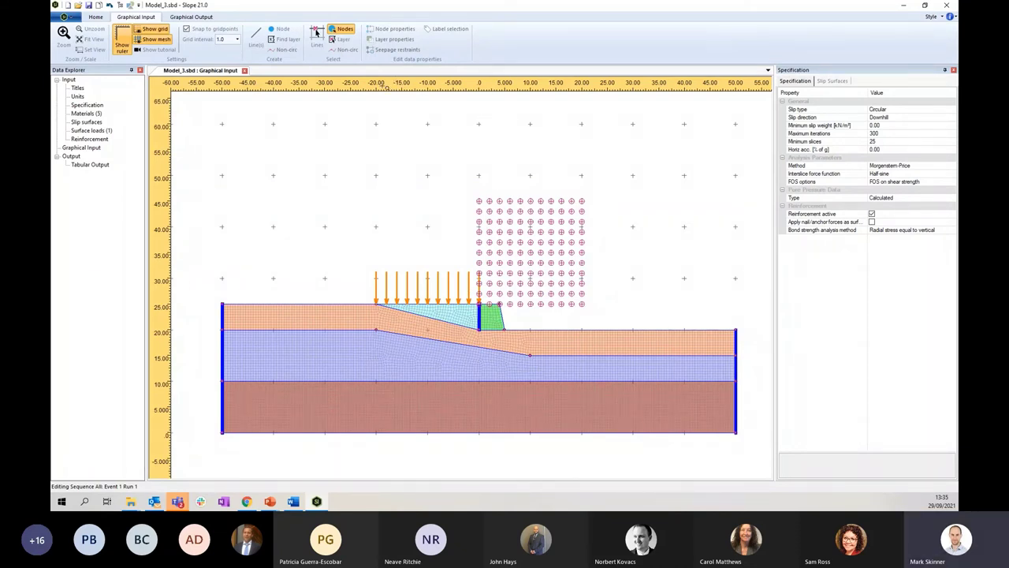
{"action": "left_click", "coordinate": [389, 29]}
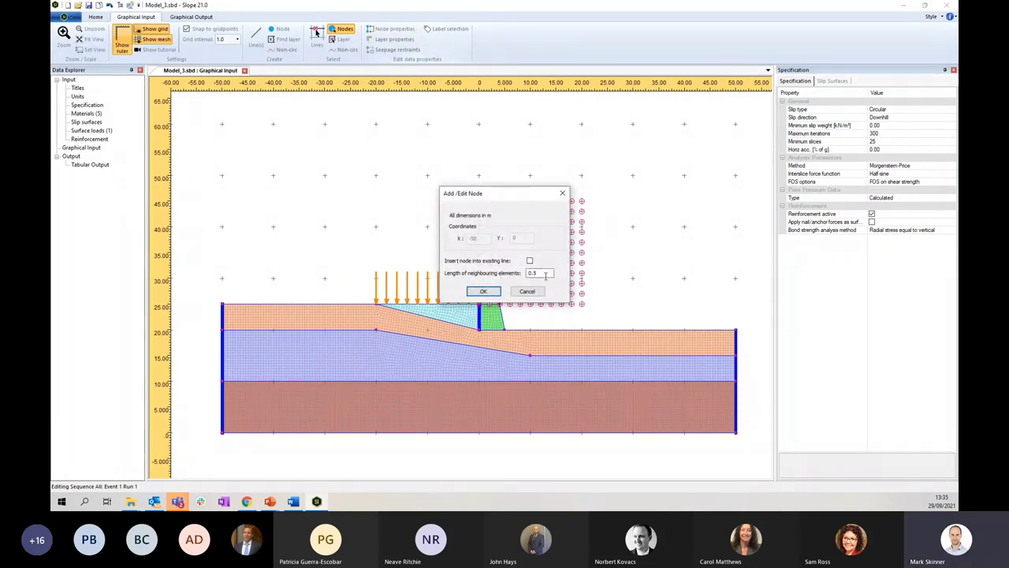
{"action": "left_click_drag", "start_coordinate": [541, 273], "coordinate": [513, 275]}
{"action": "type", "text": "6"}
{"action": "left_click", "coordinate": [483, 291]}
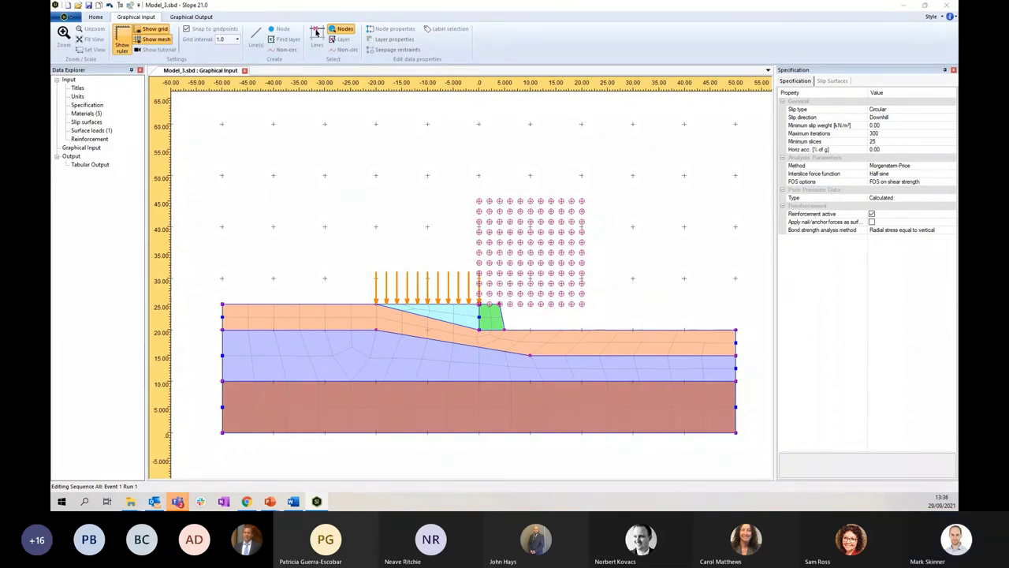
Step: Open the material permeabilities and set both k1 and k2 of the Sandy clay to 1e-06 m/s
{"action": "left_click", "coordinate": [82, 115]}
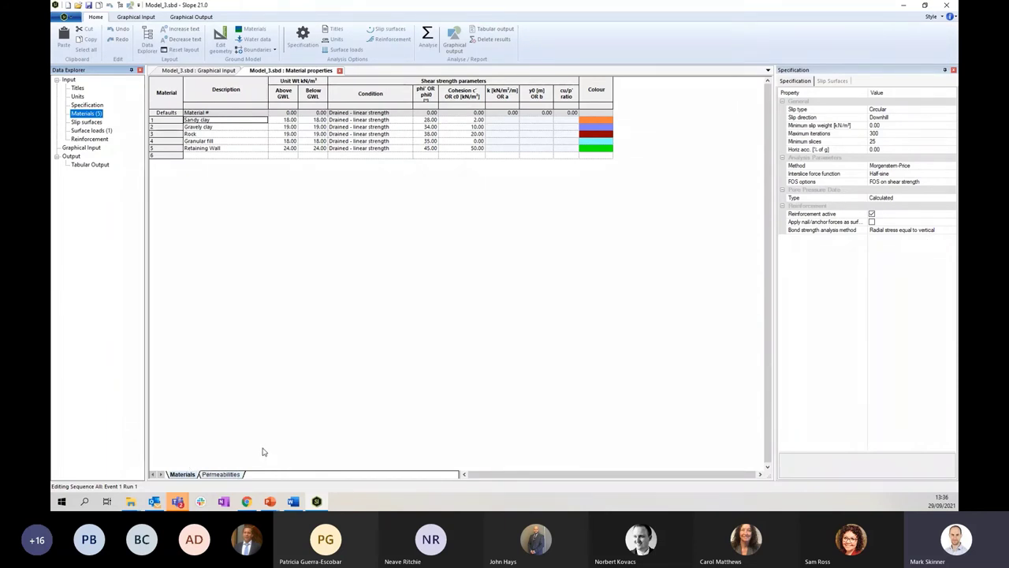
{"action": "left_click", "coordinate": [230, 475]}
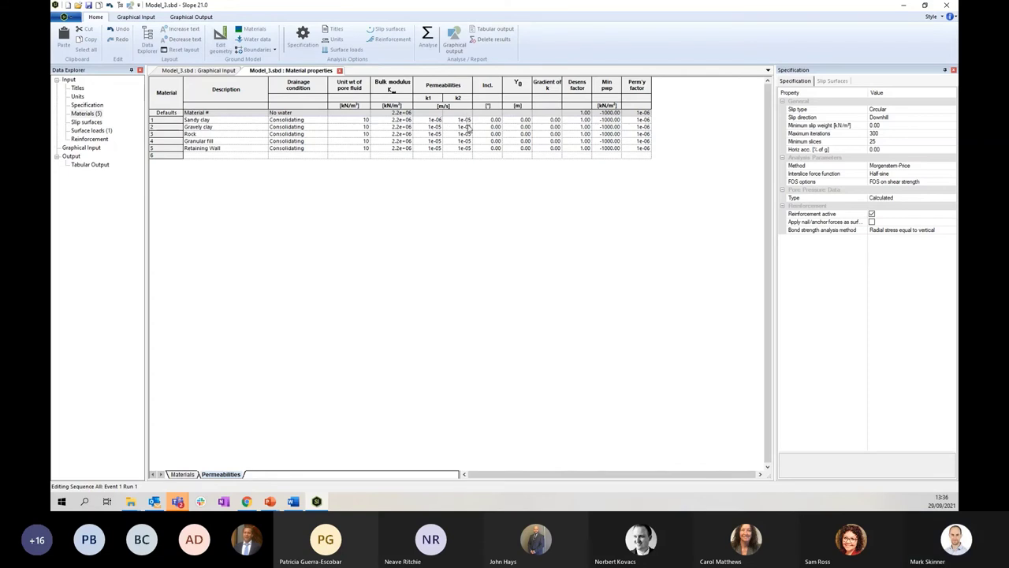
{"action": "type", "text": "6"}
{"action": "left_click", "coordinate": [468, 120]}
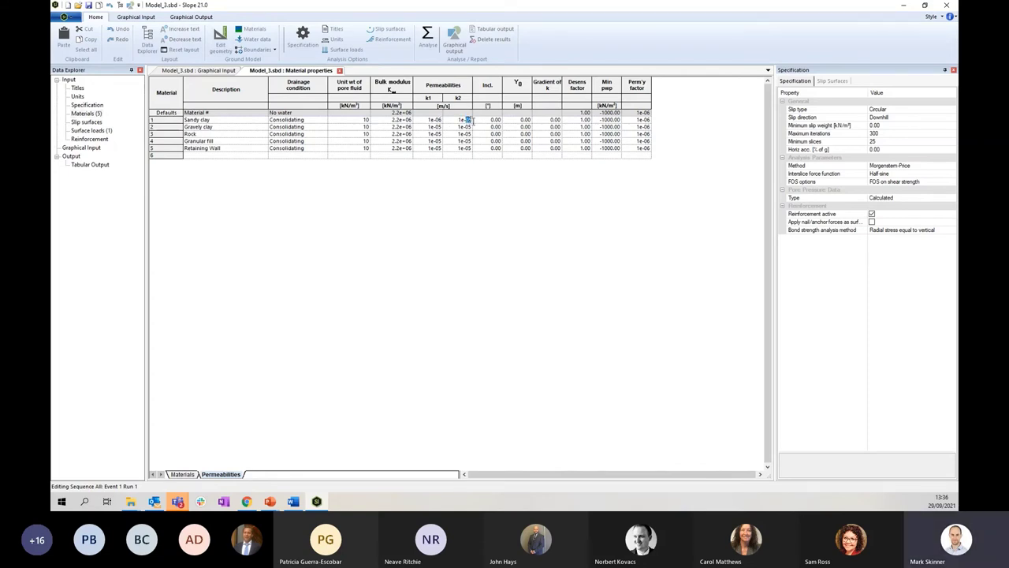
{"action": "type", "text": "6"}
{"action": "left_click", "coordinate": [422, 133]}
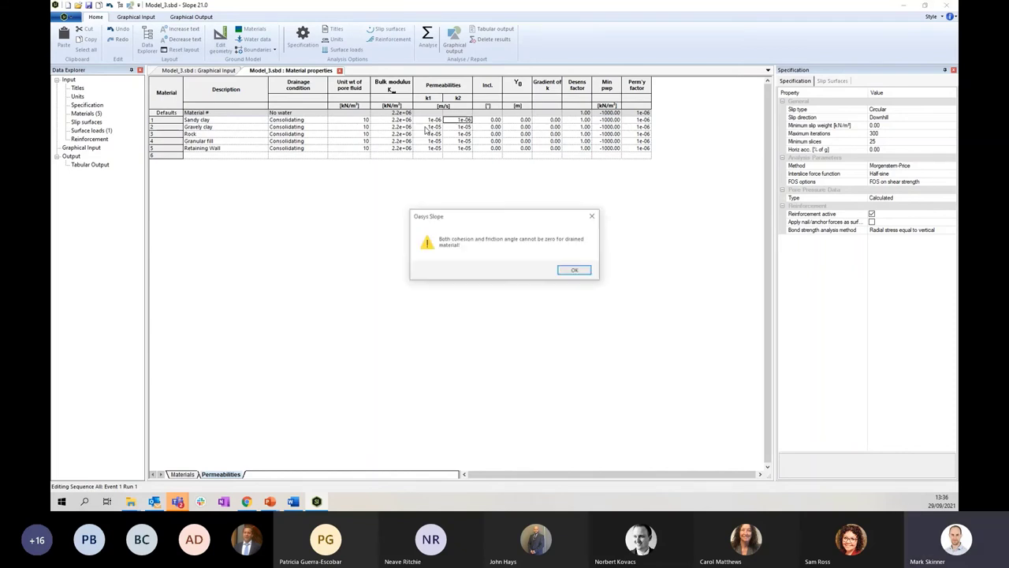
{"action": "left_click", "coordinate": [576, 270]}
{"action": "left_click", "coordinate": [534, 271]}
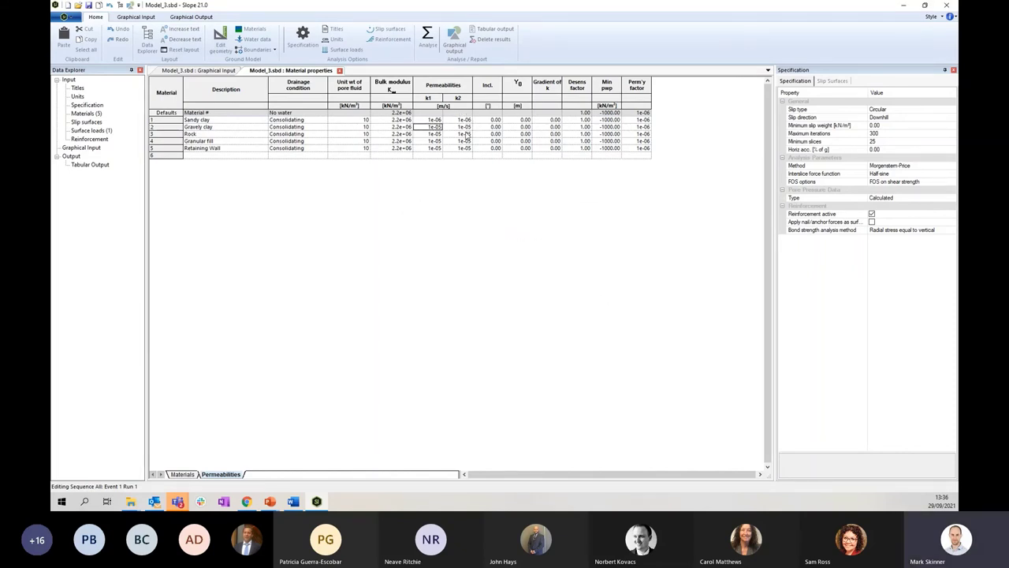
Step: Set the k1 and k2 permeabilities of the Gravely clay to 1e-06 m/s
{"action": "key", "text": "BackSpace"}
{"action": "type", "text": "1e-06"}
{"action": "key", "text": "Return"}
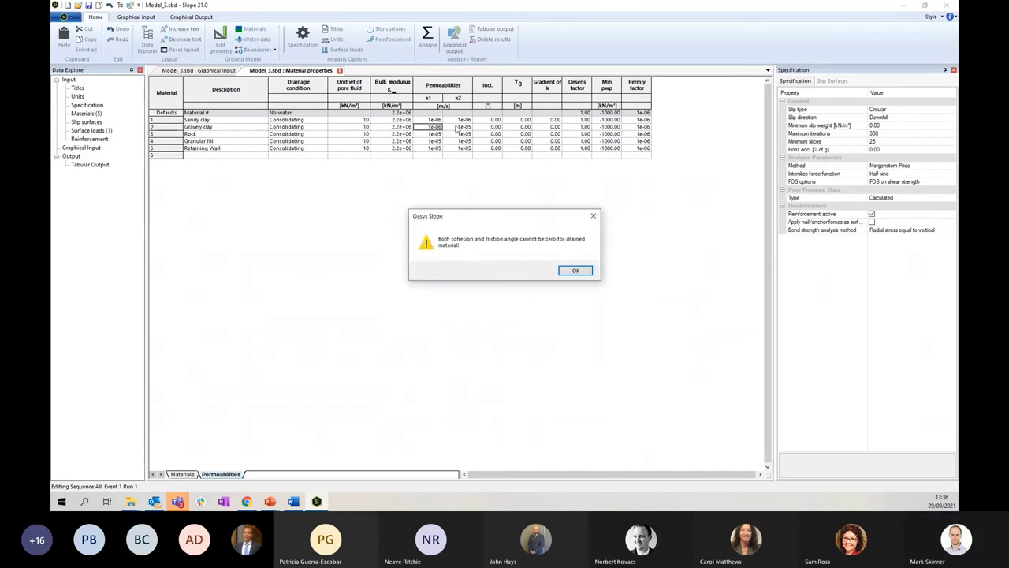
{"action": "left_click", "coordinate": [575, 270]}
{"action": "left_click", "coordinate": [534, 269]}
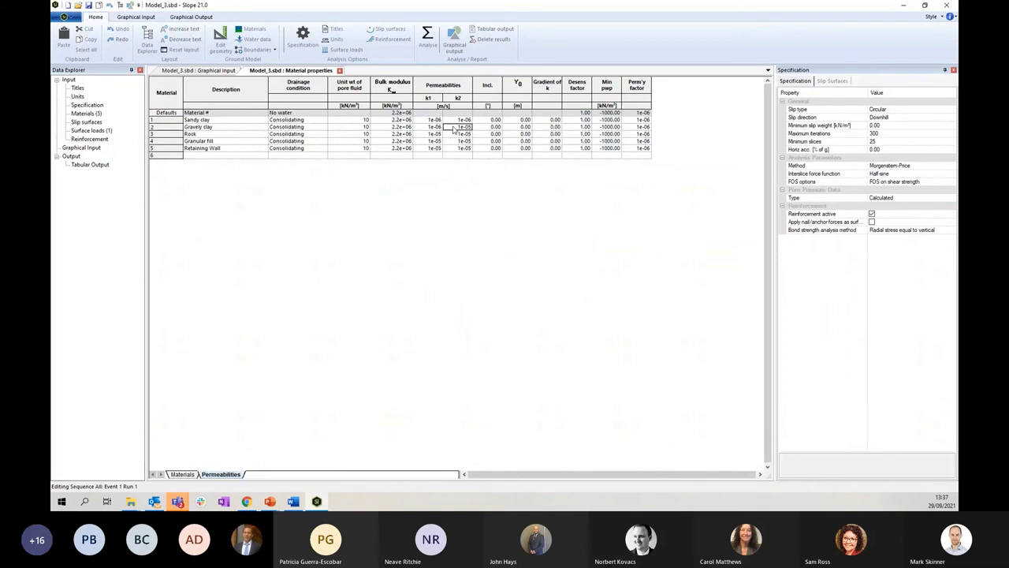
{"action": "type", "text": "1e-06"}
{"action": "key", "text": "Return"}
{"action": "left_click", "coordinate": [575, 270]}
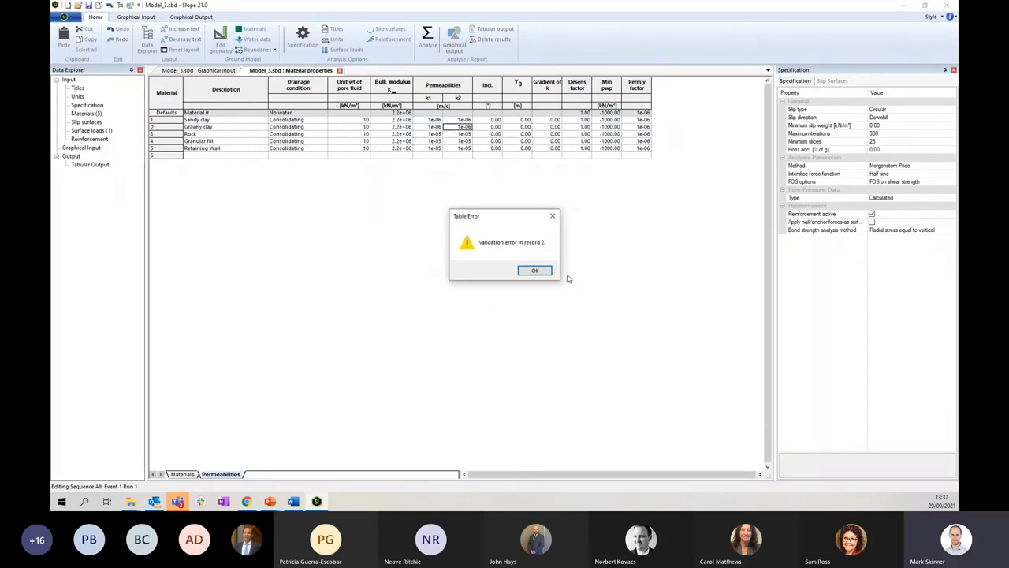
{"action": "left_click", "coordinate": [539, 270]}
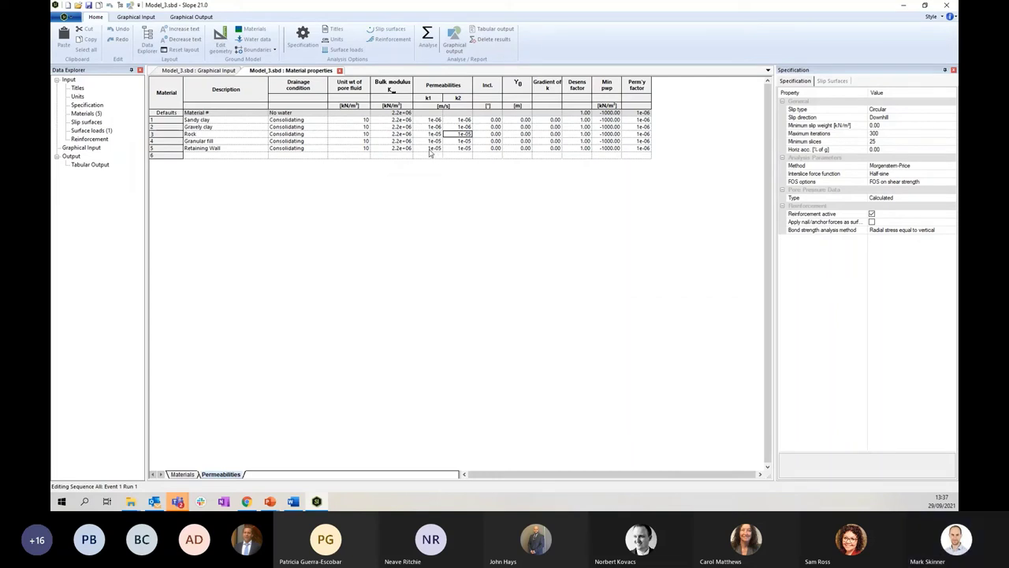
Step: Set the k1 and k2 permeabilities of the Retaining Wall material to 1e-09 m/s
{"action": "left_click", "coordinate": [435, 149]}
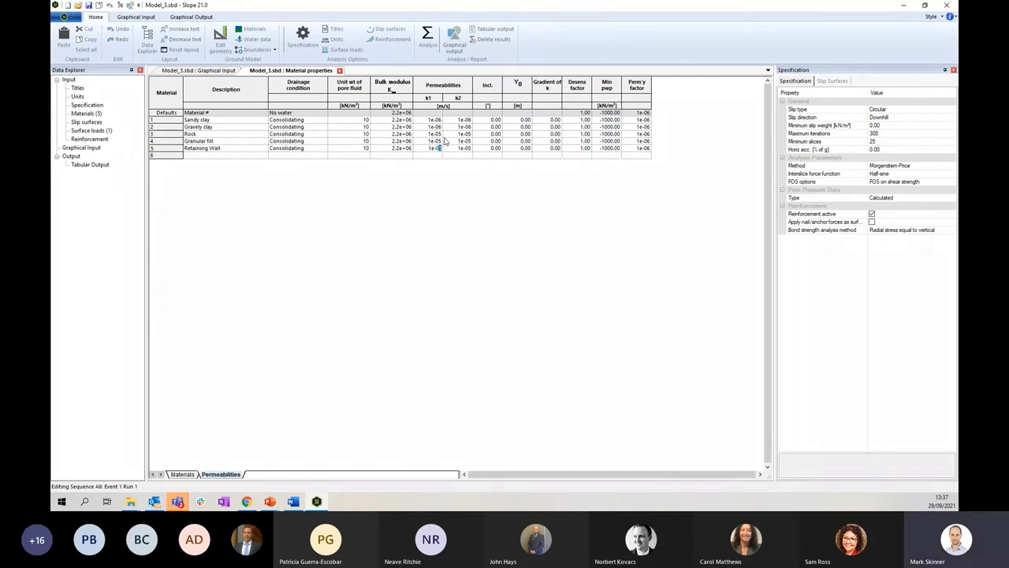
{"action": "type", "text": "9"}
{"action": "key", "text": "Return"}
{"action": "left_click", "coordinate": [580, 272]}
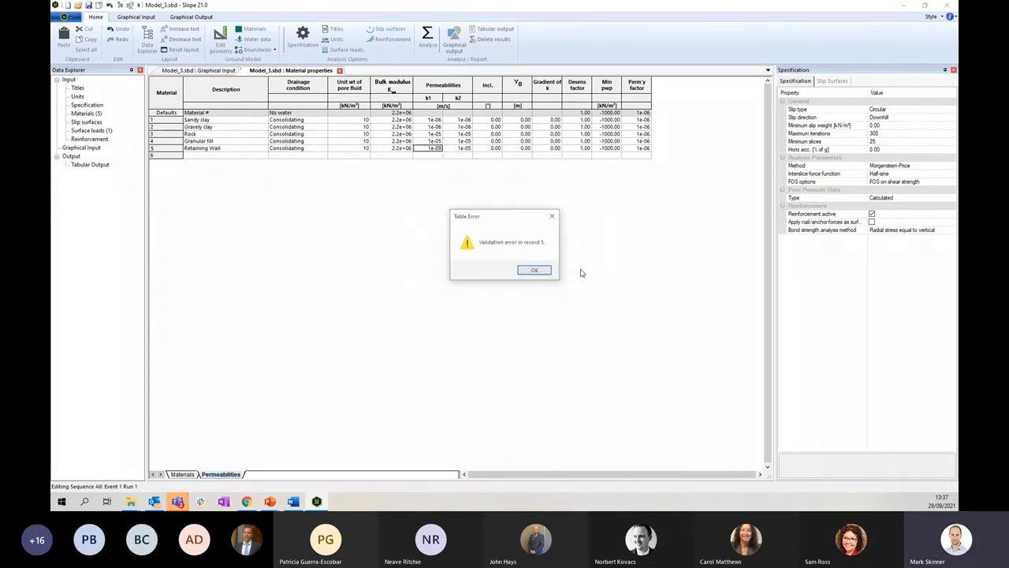
{"action": "left_click", "coordinate": [534, 270]}
{"action": "left_click", "coordinate": [465, 149]}
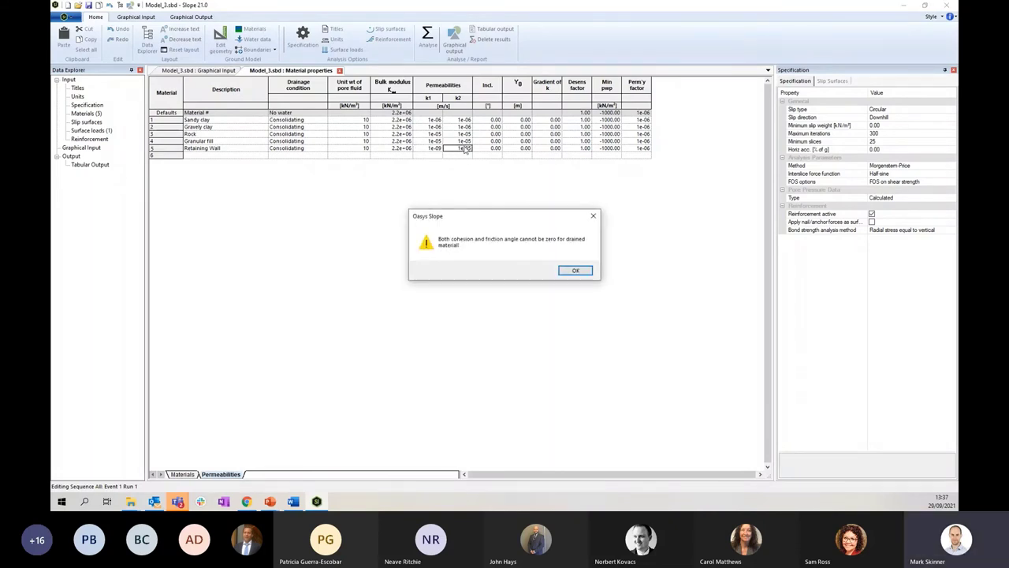
{"action": "left_click", "coordinate": [575, 271]}
{"action": "left_click", "coordinate": [541, 270]}
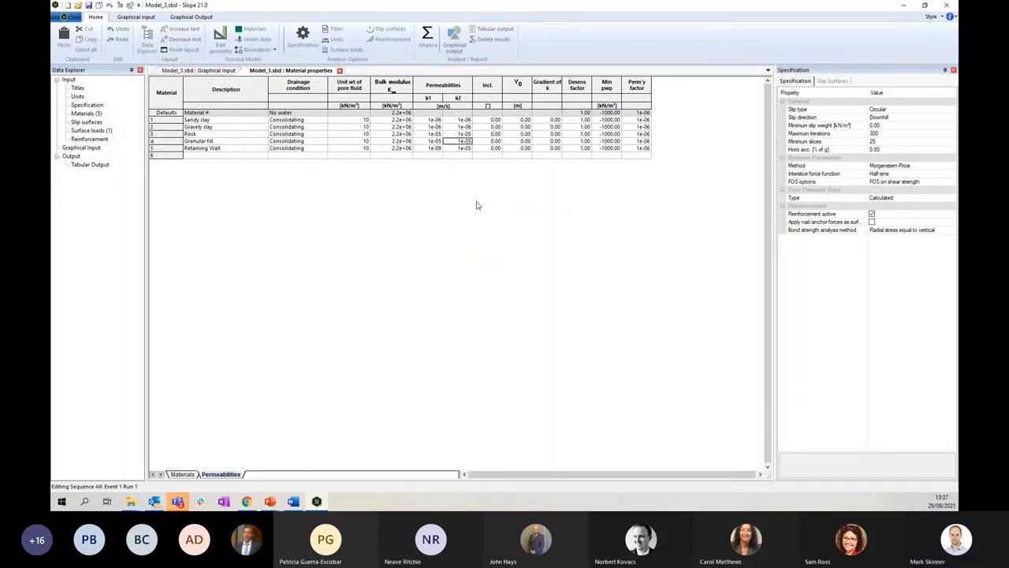
{"action": "left_click", "coordinate": [467, 147]}
{"action": "type", "text": "1e-09"}
{"action": "key", "text": "Return"}
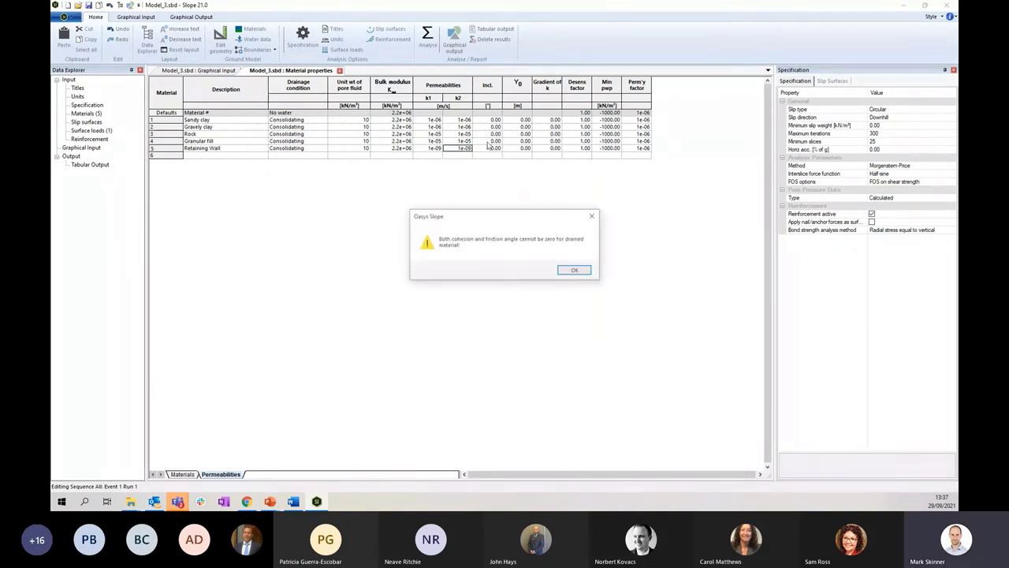
{"action": "left_click", "coordinate": [574, 270]}
{"action": "left_click", "coordinate": [534, 273]}
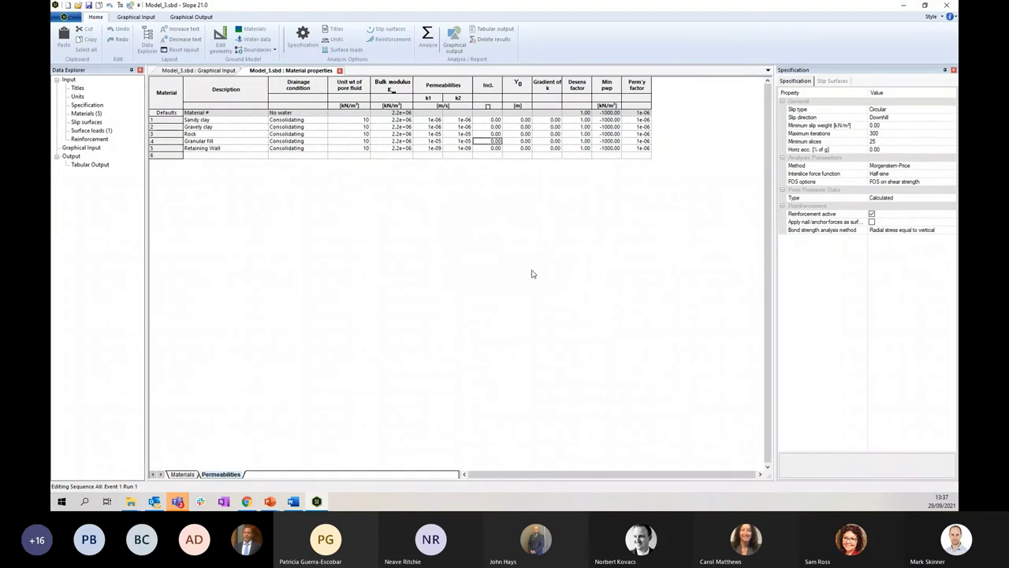
Step: Return to the graphical view of the model and close Slope without saving the changes to Model_3.sbd
{"action": "left_click", "coordinate": [222, 74]}
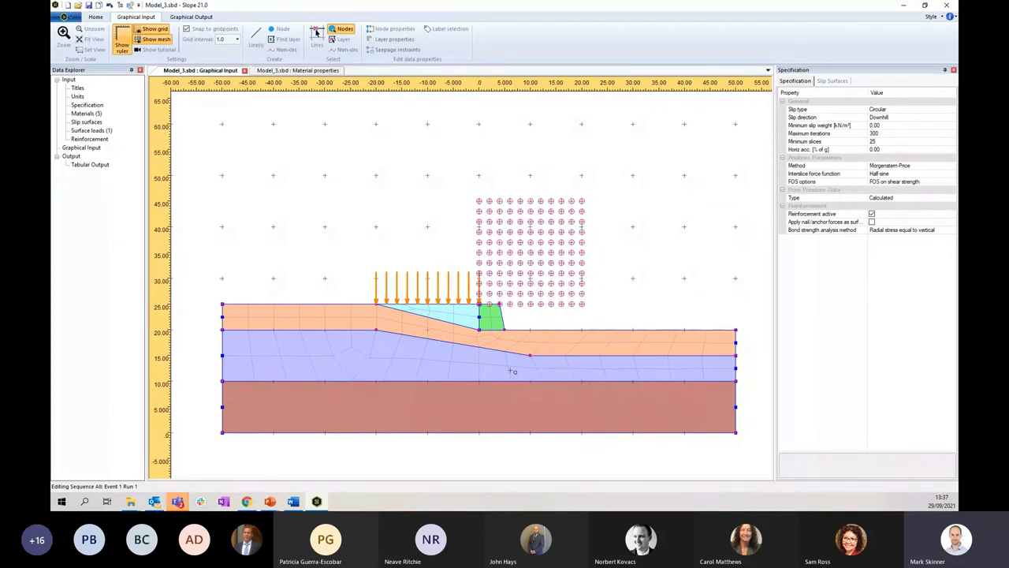
{"action": "left_click", "coordinate": [948, 6]}
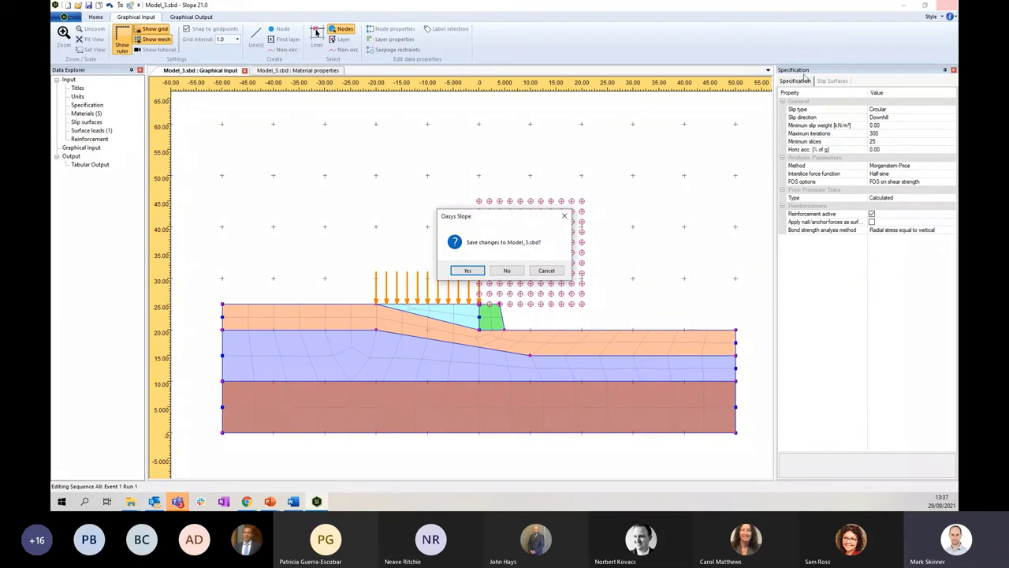
{"action": "left_click", "coordinate": [507, 271]}
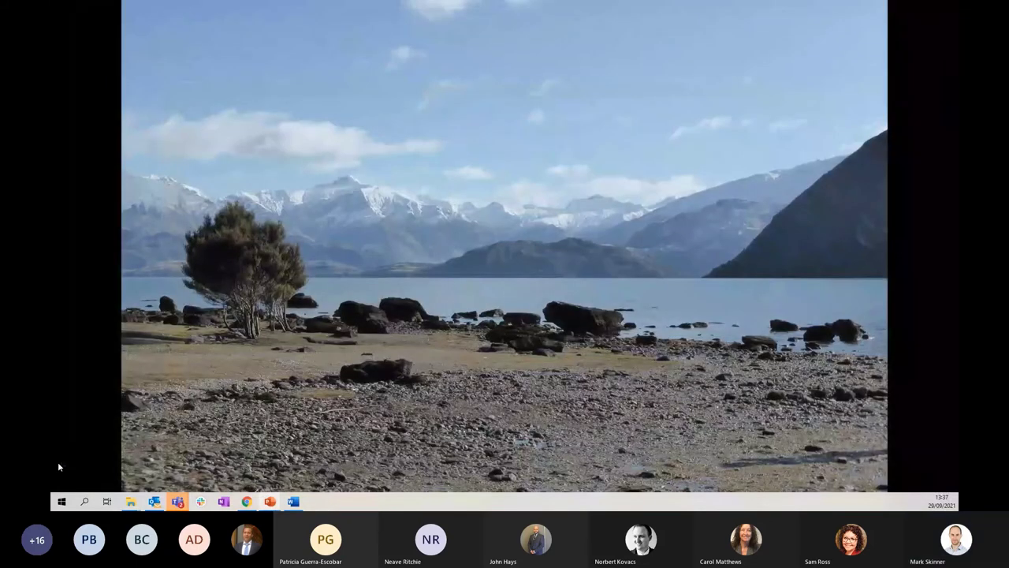
Step: Launch Slope 21.0 and open the existing file Model_4.sbd from the Webinar folder
{"action": "left_click", "coordinate": [61, 501]}
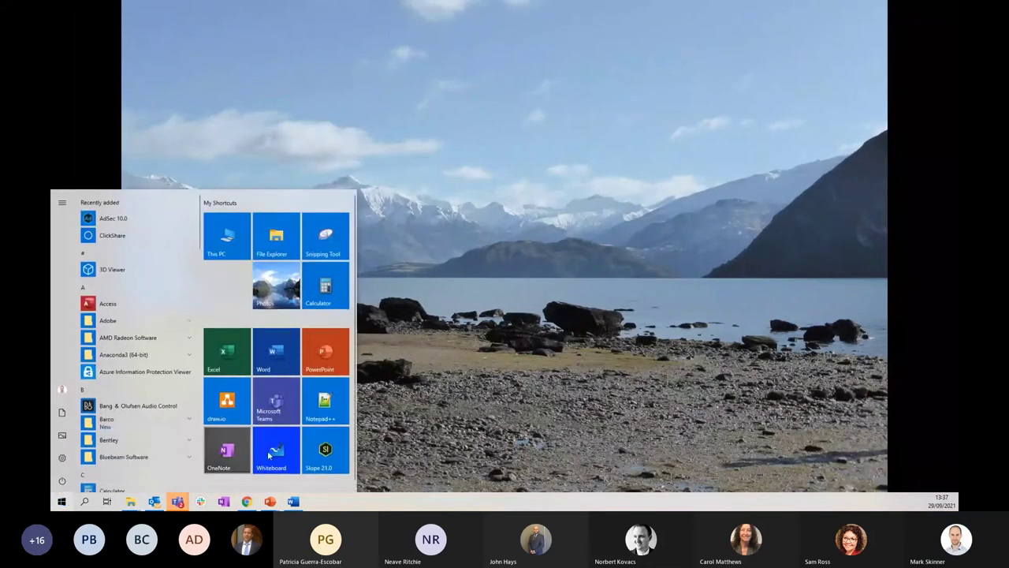
{"action": "left_click", "coordinate": [325, 460]}
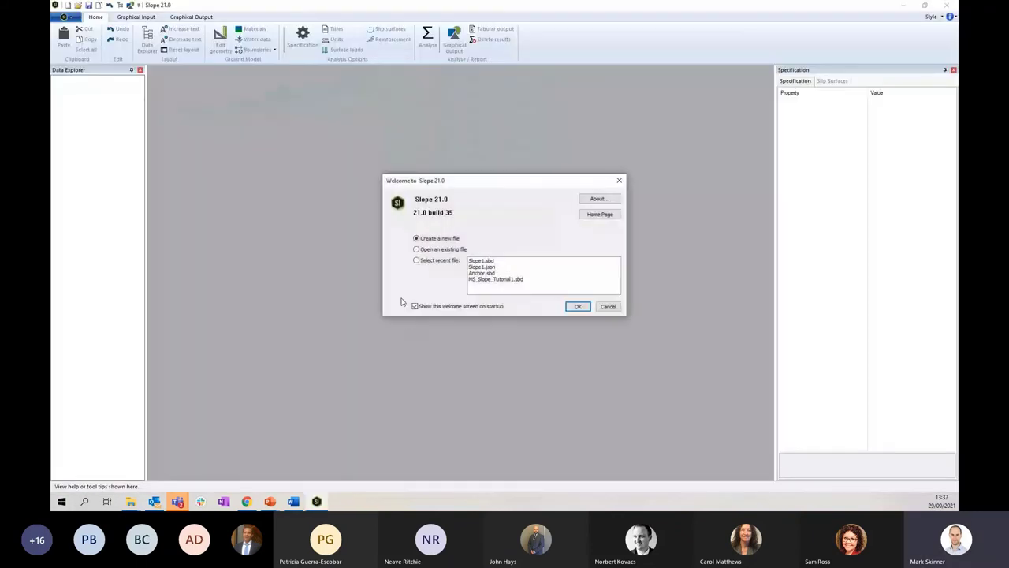
{"action": "left_click", "coordinate": [417, 249]}
{"action": "left_click", "coordinate": [578, 307]}
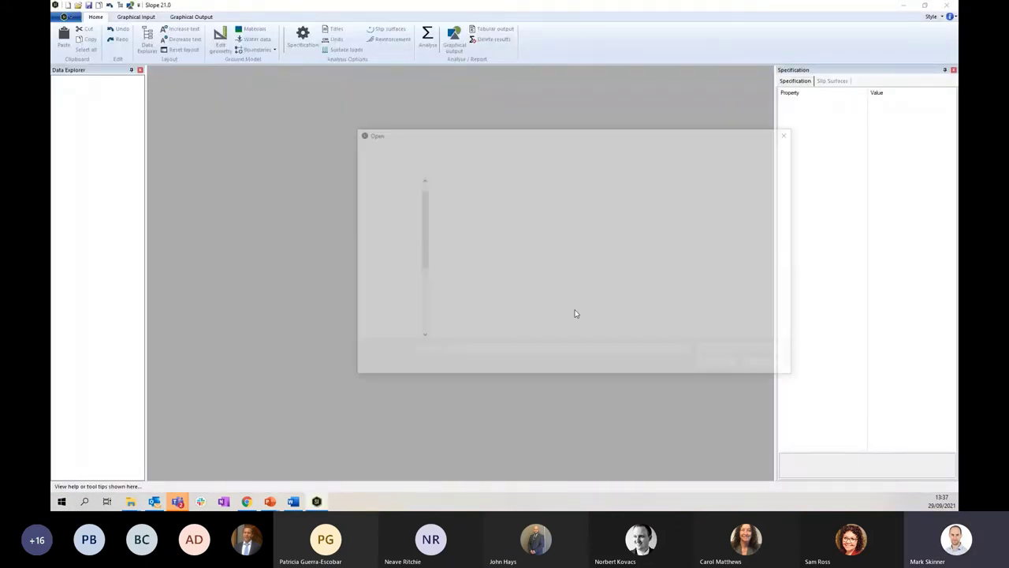
{"action": "left_click", "coordinate": [586, 150]}
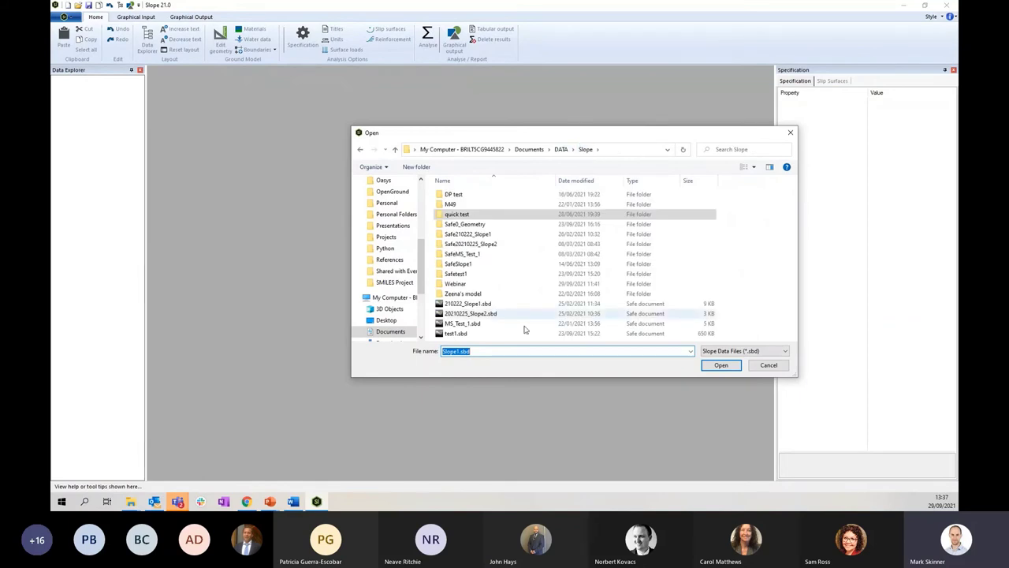
{"action": "double_click", "coordinate": [495, 282]}
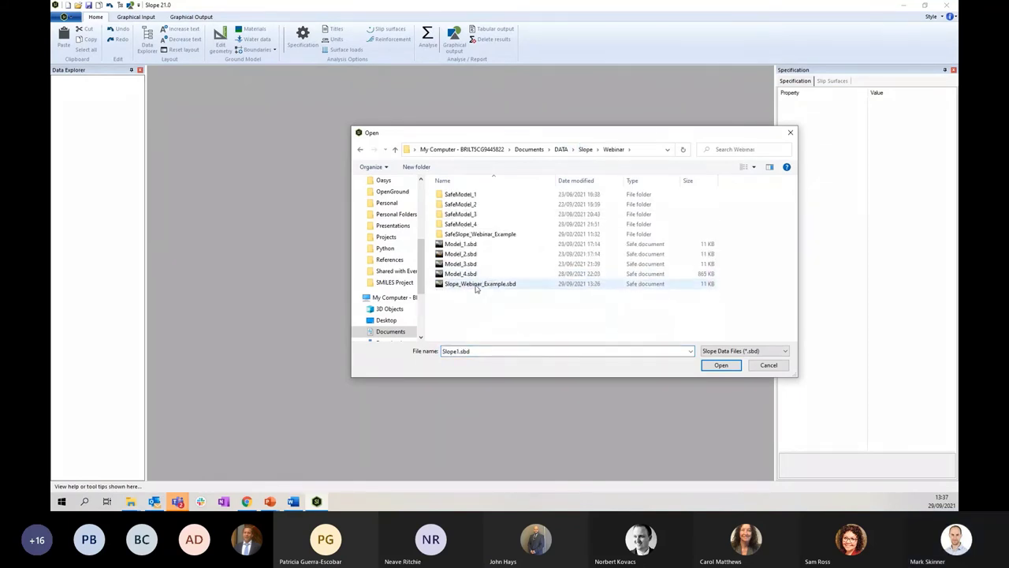
{"action": "left_click", "coordinate": [463, 273]}
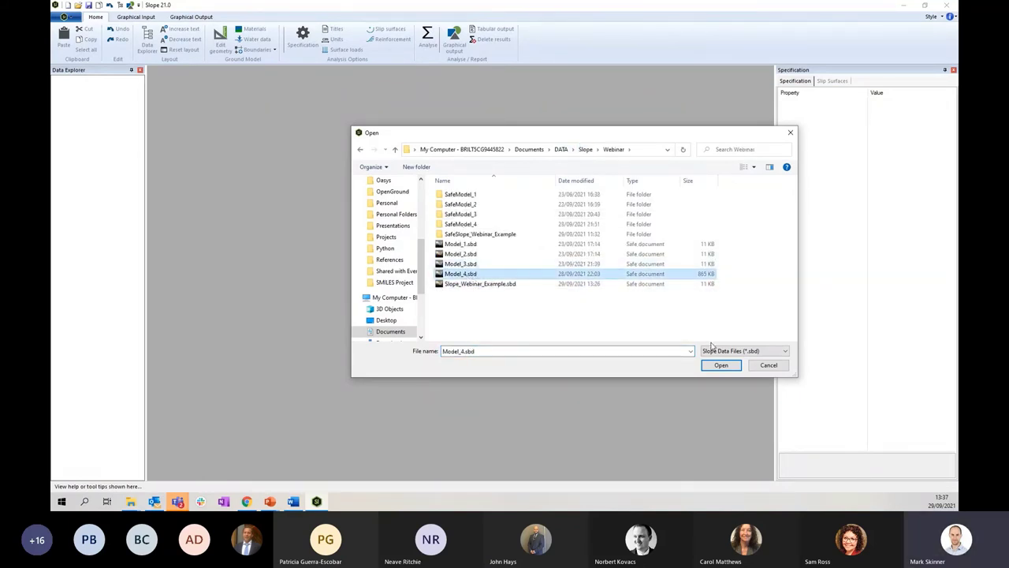
{"action": "left_click", "coordinate": [713, 365]}
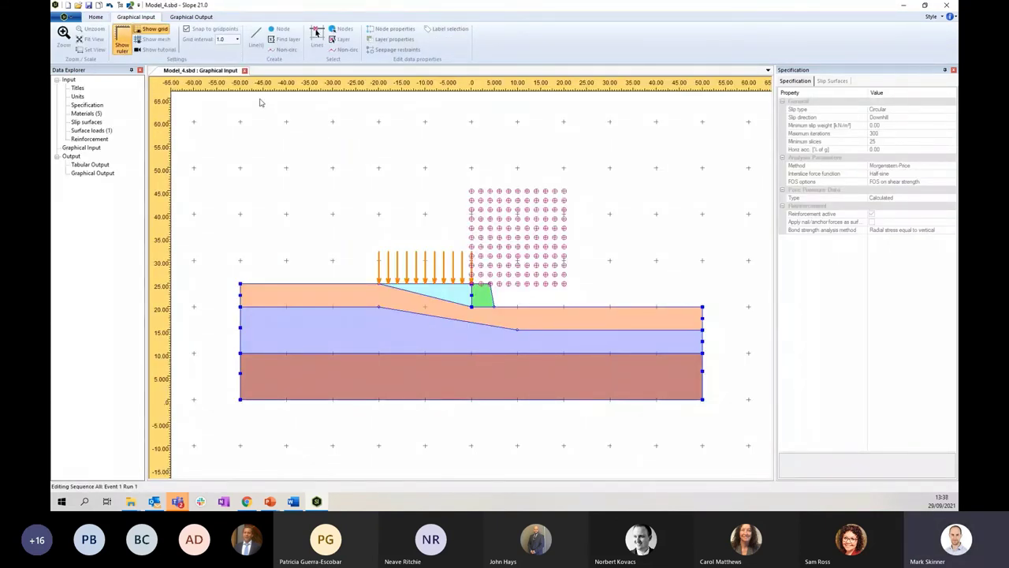
Step: Open the graphical output and plot the seepage results for Piezometric Head as filled contours
{"action": "scroll", "coordinate": [185, 32], "scroll_direction": "up", "scroll_amount": 1}
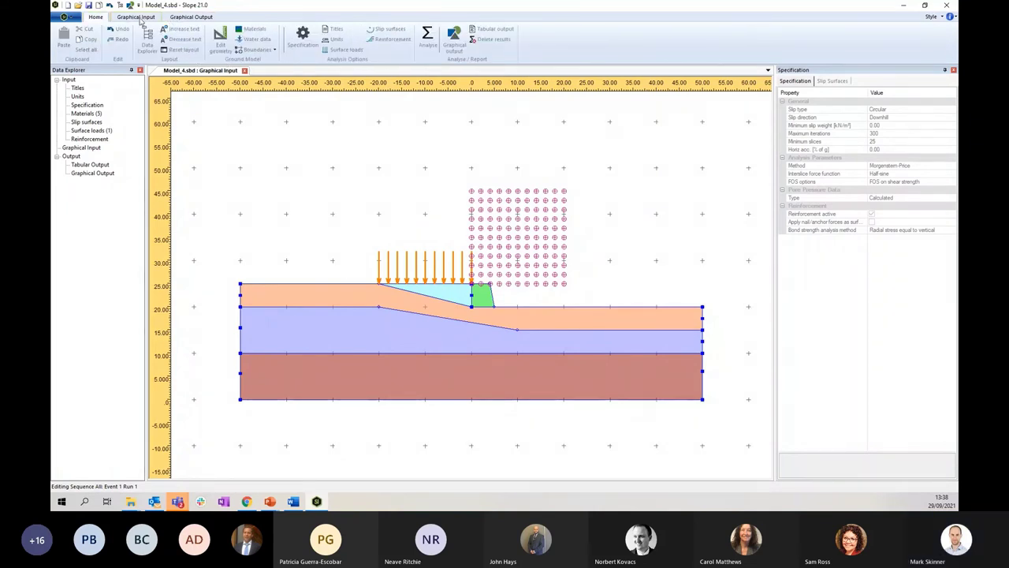
{"action": "left_click", "coordinate": [455, 36]}
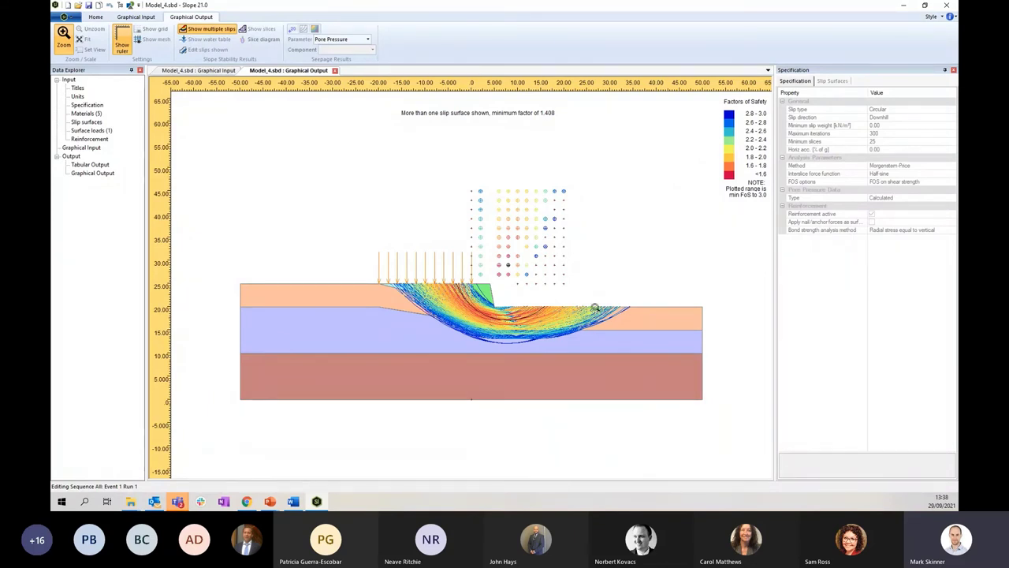
{"action": "left_click", "coordinate": [368, 41]}
{"action": "left_click", "coordinate": [352, 59]}
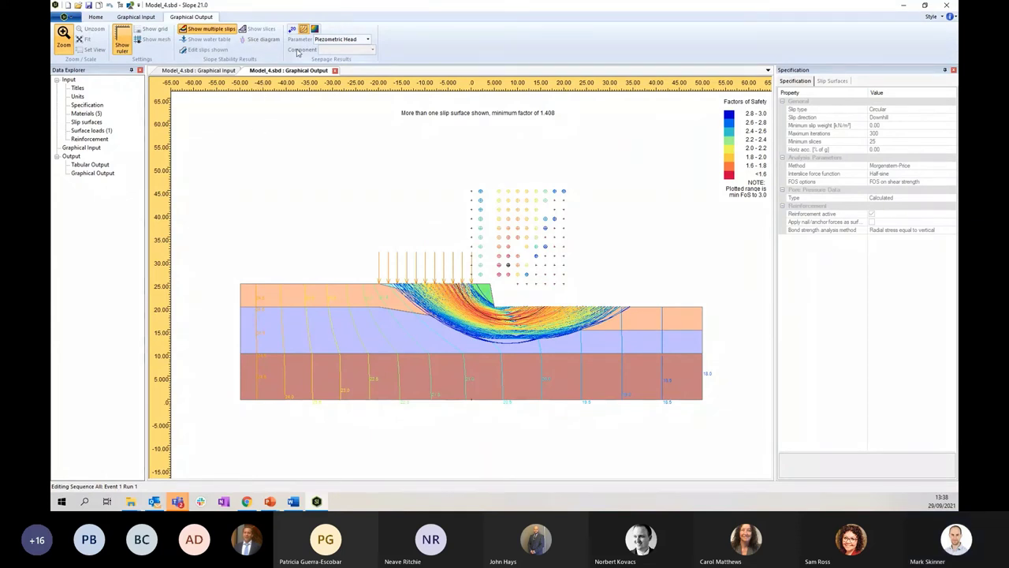
{"action": "left_click", "coordinate": [316, 30]}
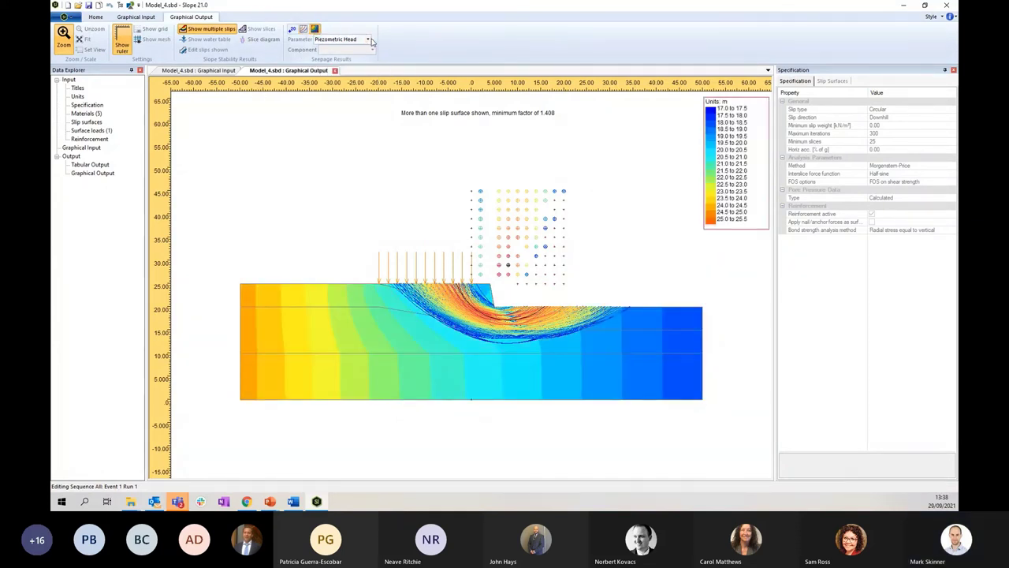
Step: Change the plotted seepage parameter to Pore Pressure and turn off the multiple slip surfaces to show a single slip circle
{"action": "left_click", "coordinate": [368, 40]}
{"action": "left_click", "coordinate": [333, 50]}
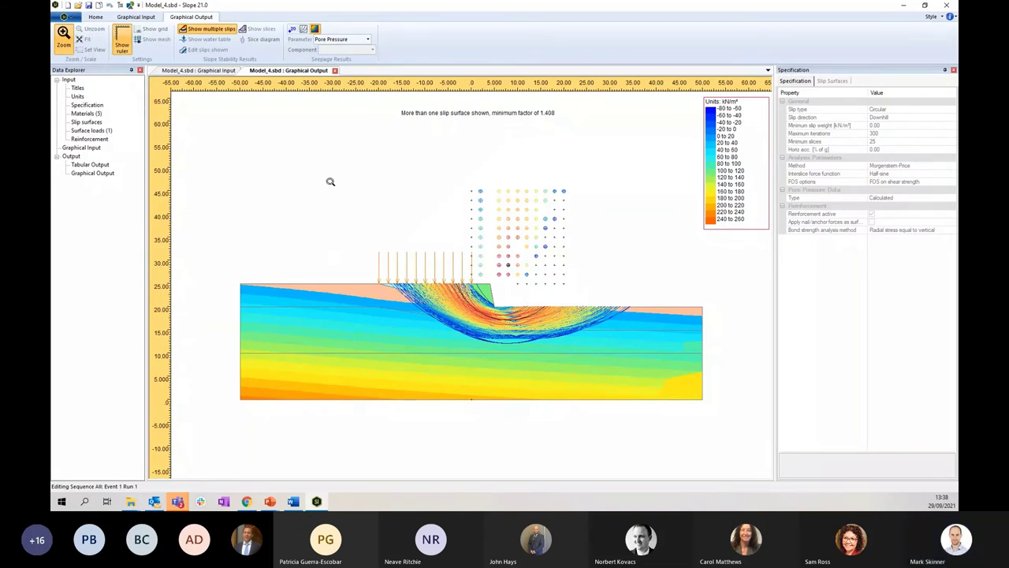
{"action": "left_click", "coordinate": [209, 32]}
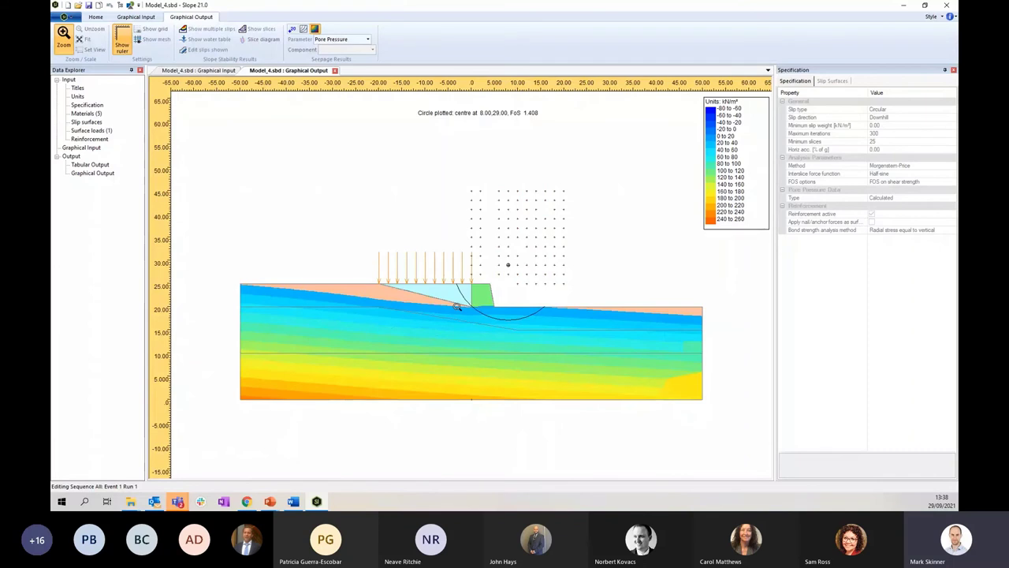
{"action": "left_click", "coordinate": [95, 16]}
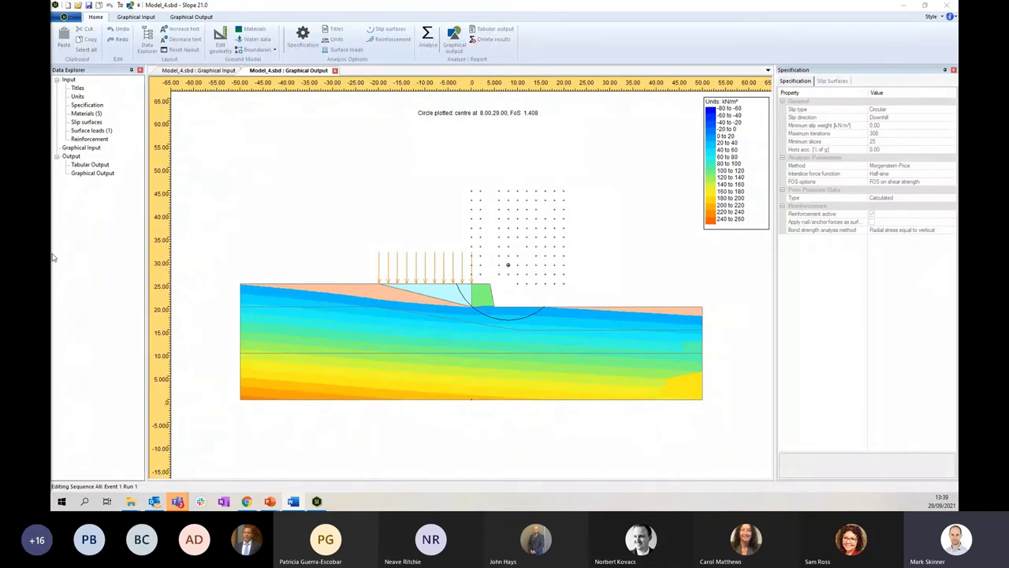
Step: Switch to the PowerPoint slide show and advance from the steady state seepage summary to the next-webinar slide
{"action": "key", "text": "alt+F4"}
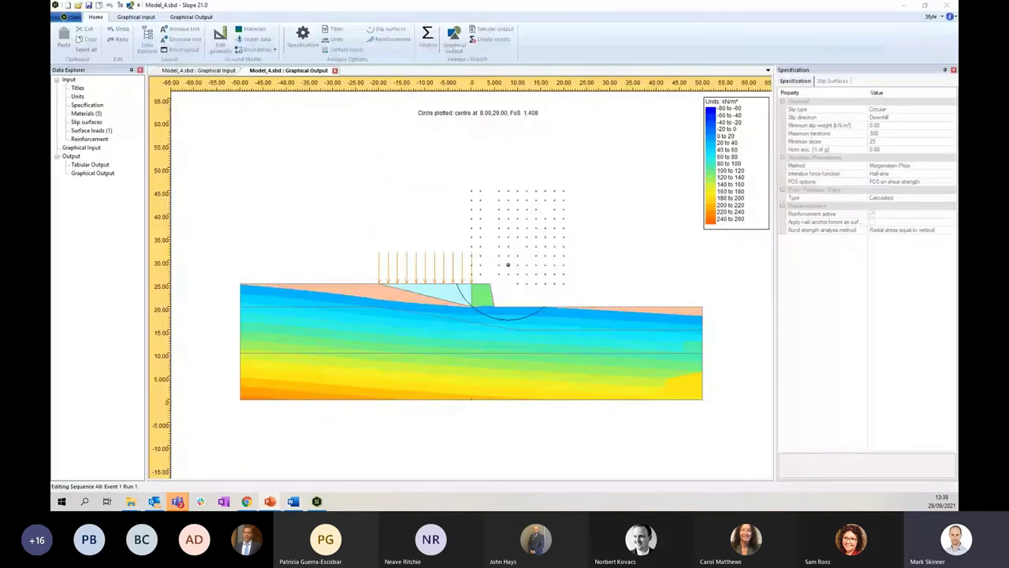
{"action": "key", "text": "alt+Tab"}
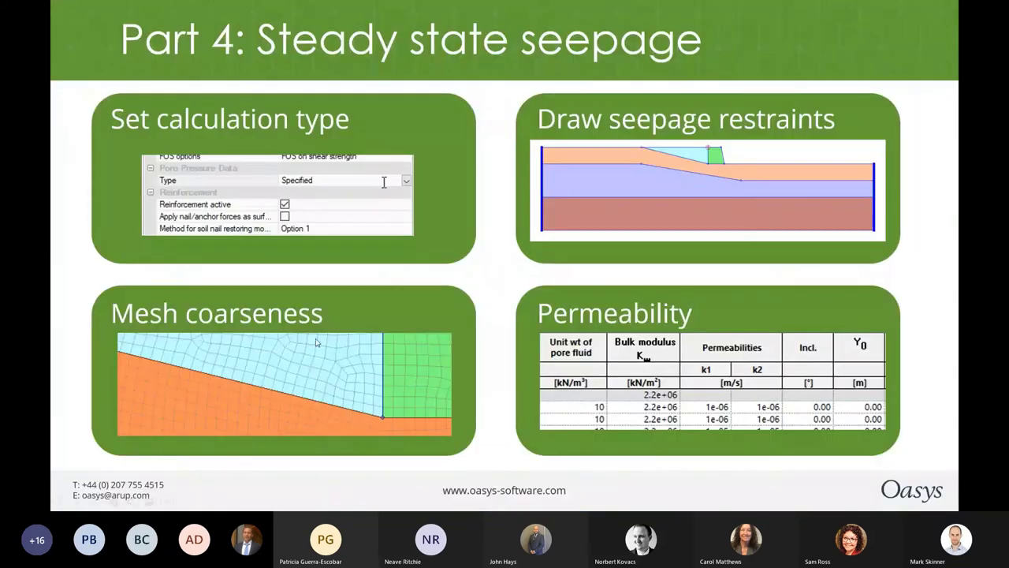
{"action": "key", "text": "Right"}
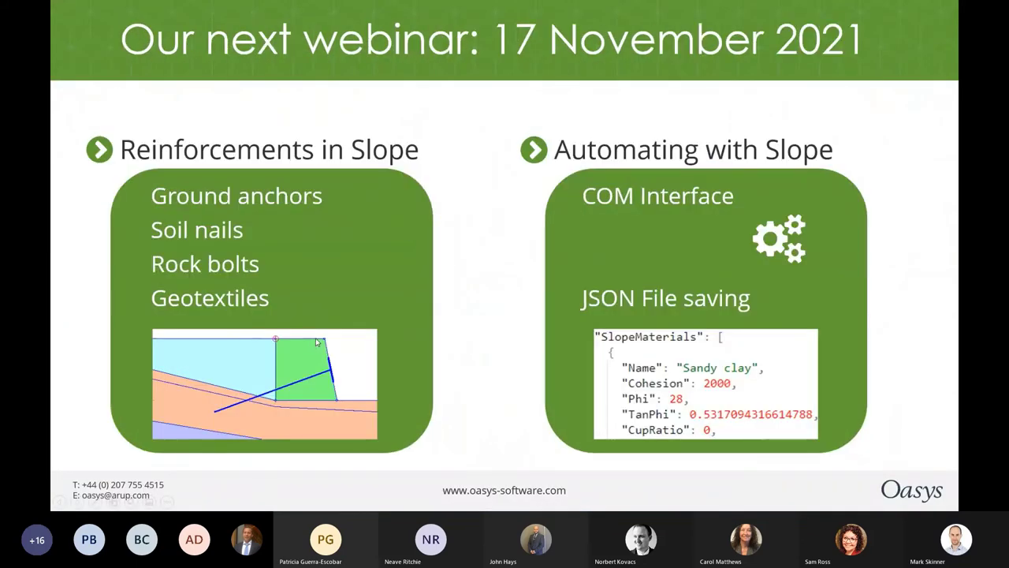